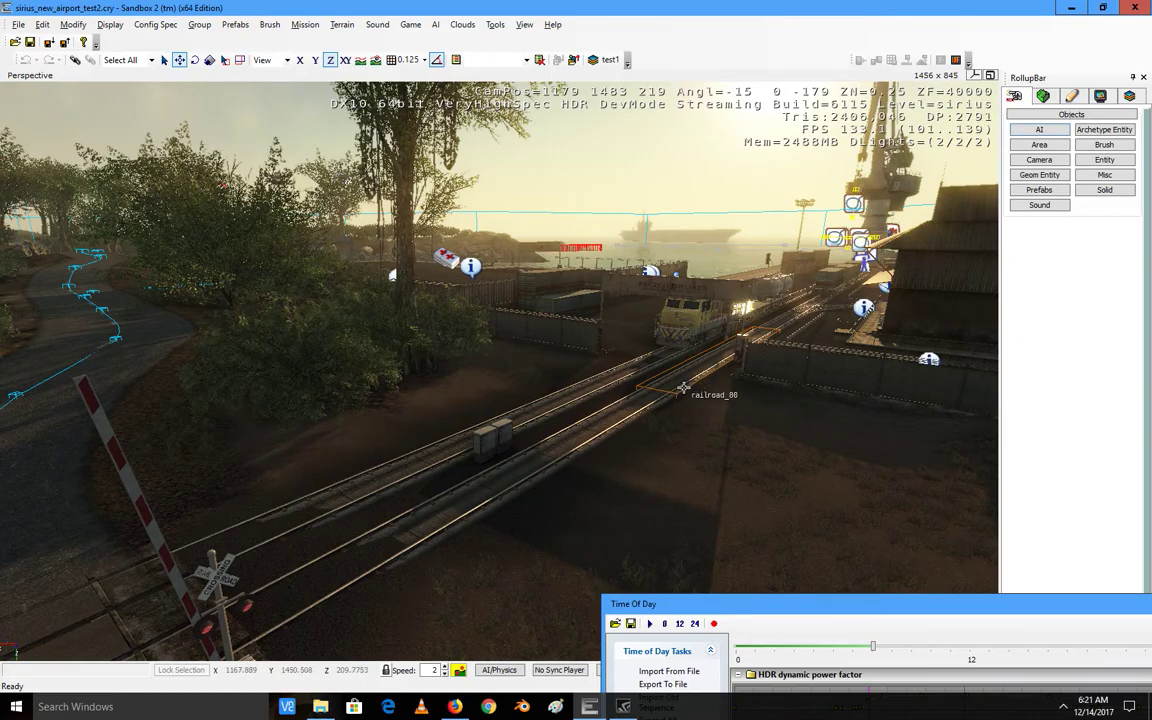
Step: Look over the railway tracks, the Pacific Shores gate, the adjacent road and the fenced yard in the perspective view
right_click_drag(720, 377, 720, 377)
key("w")
key("s")
key("s")
key("w")
key("s")
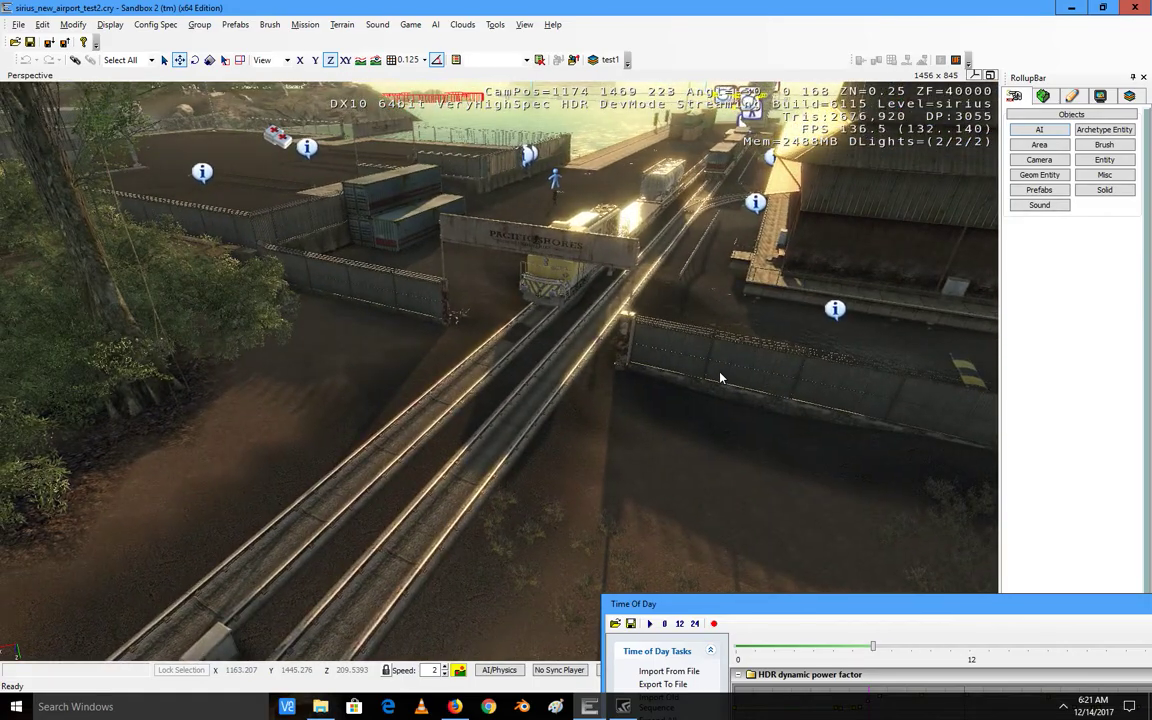
key("s")
key("s")
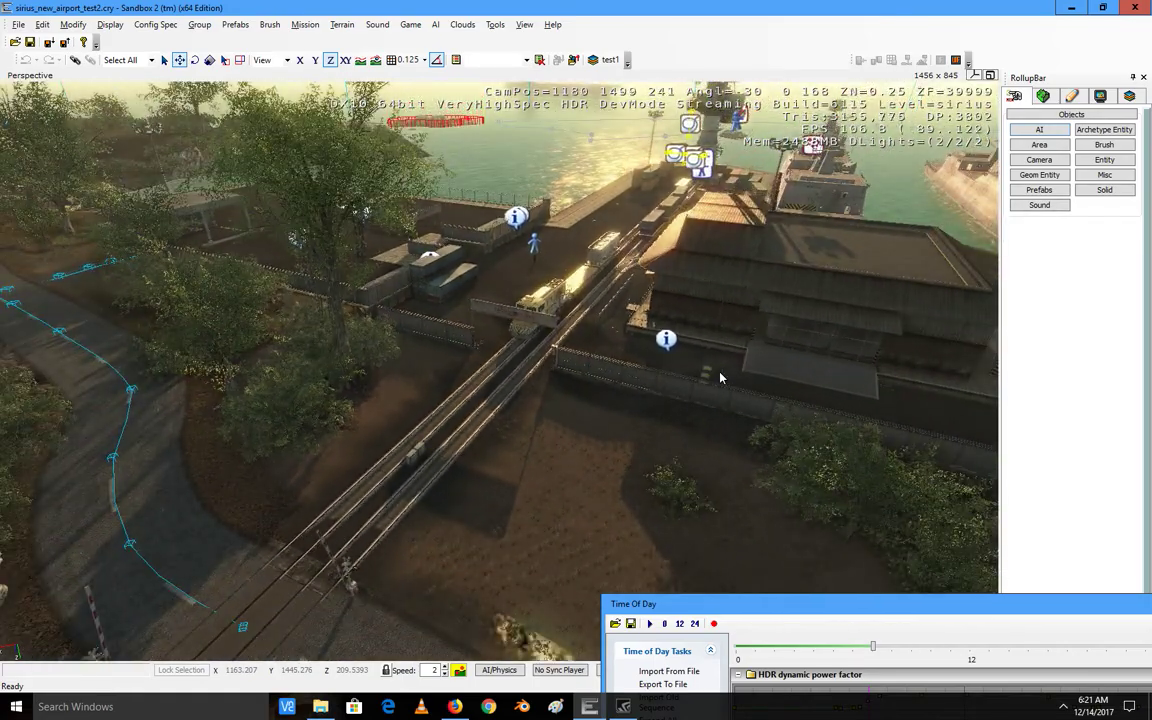
key("w")
right_click_drag(635, 415, 635, 413)
middle_click_drag(635, 413, 678, 423)
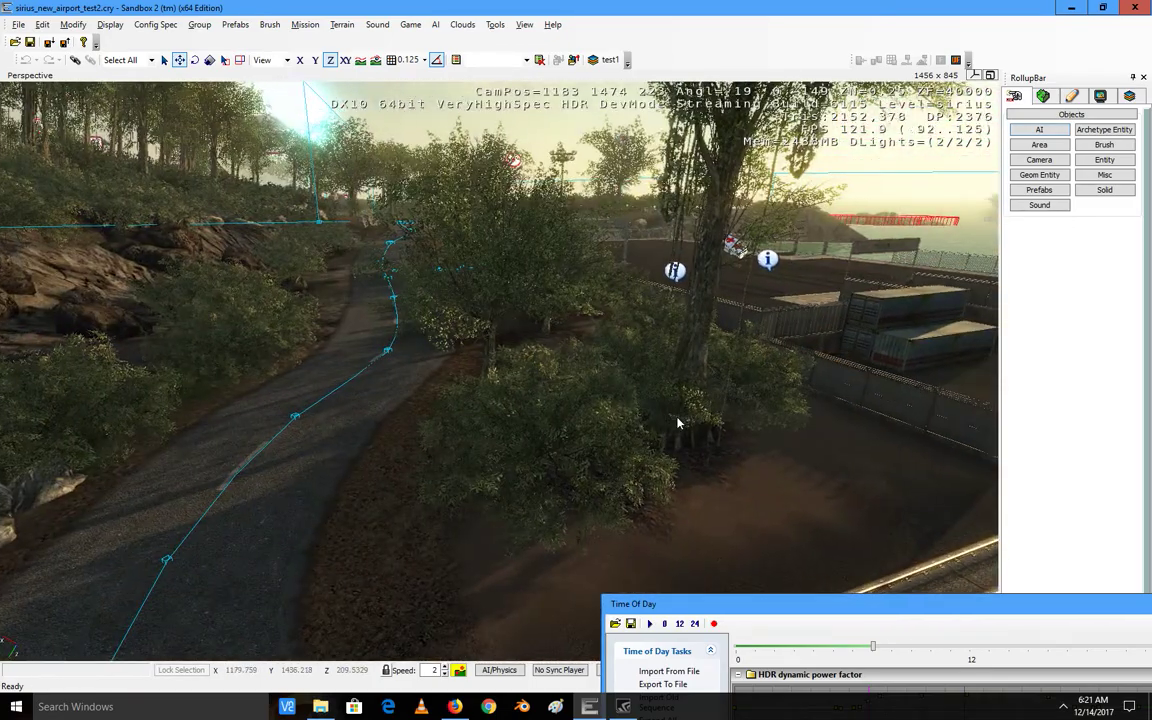
right_click_drag(678, 423, 677, 421)
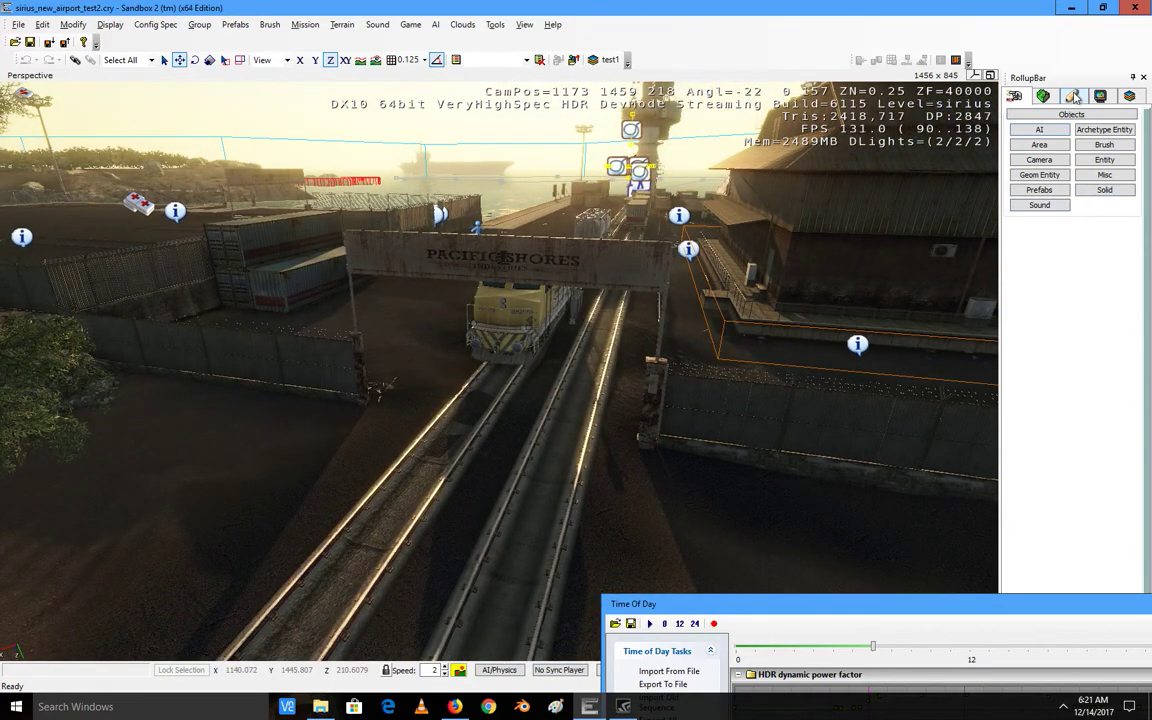
Step: Place three Grunt AI entities with terrain following in front of the Pacific Shores gate: one by each fence and one on the tracks
left_click(1105, 162)
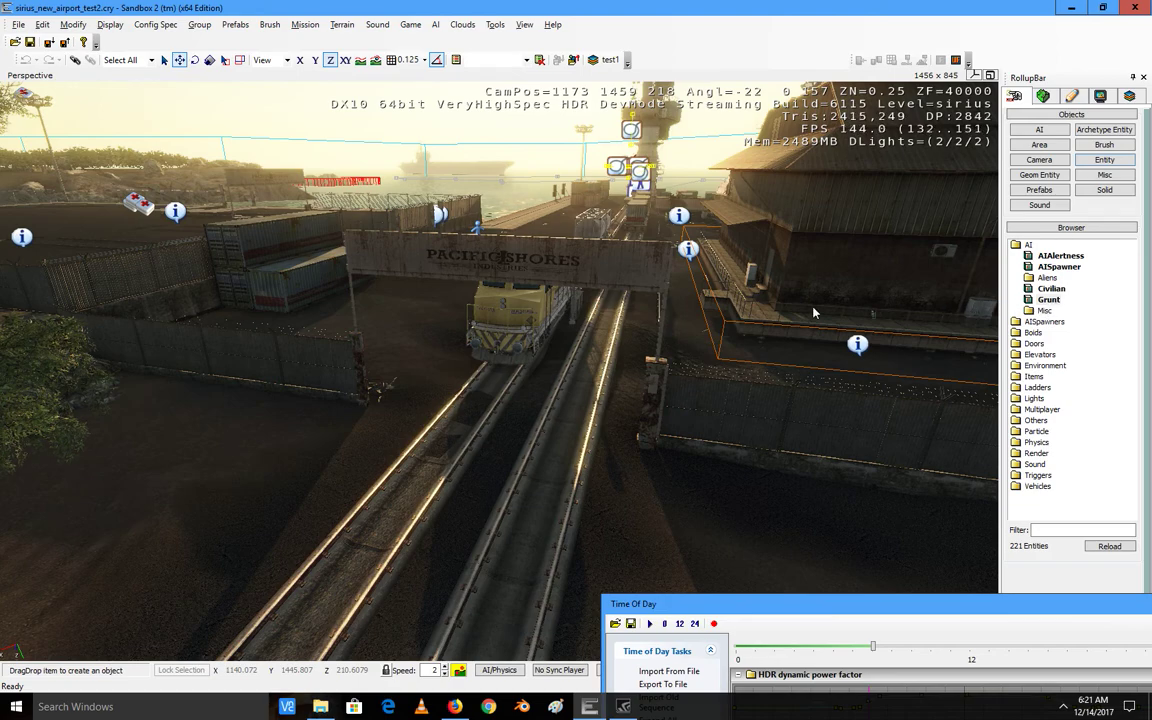
left_click_drag(813, 313, 762, 325)
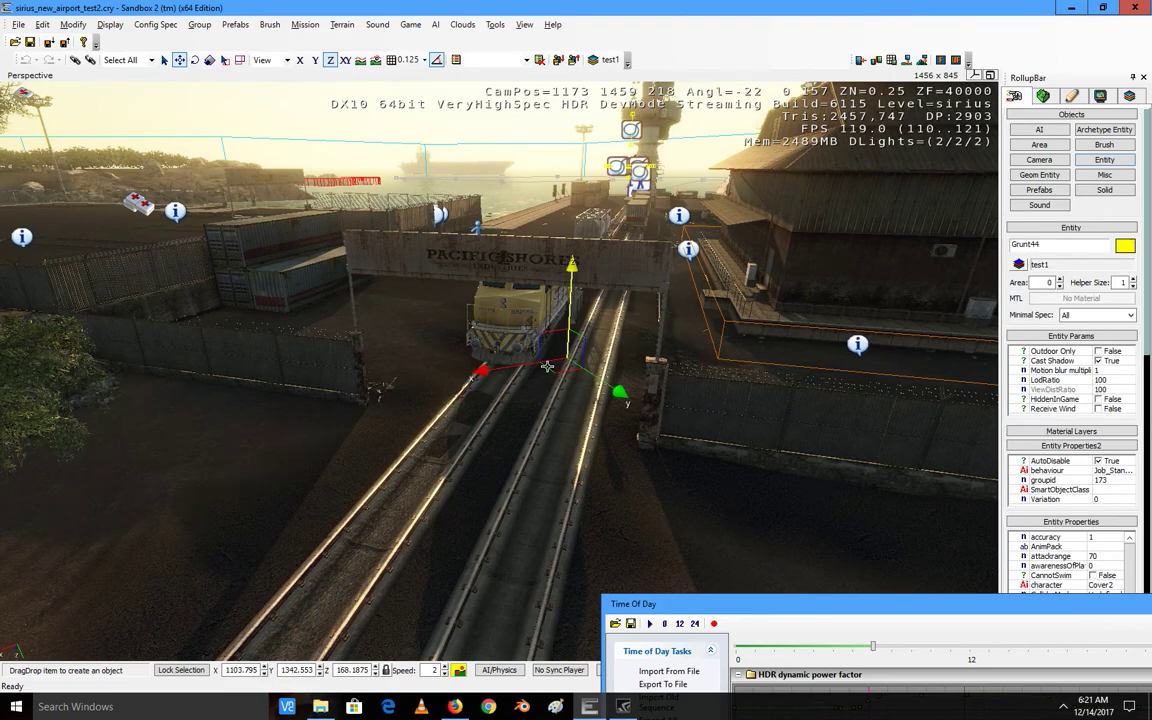
left_click(361, 62)
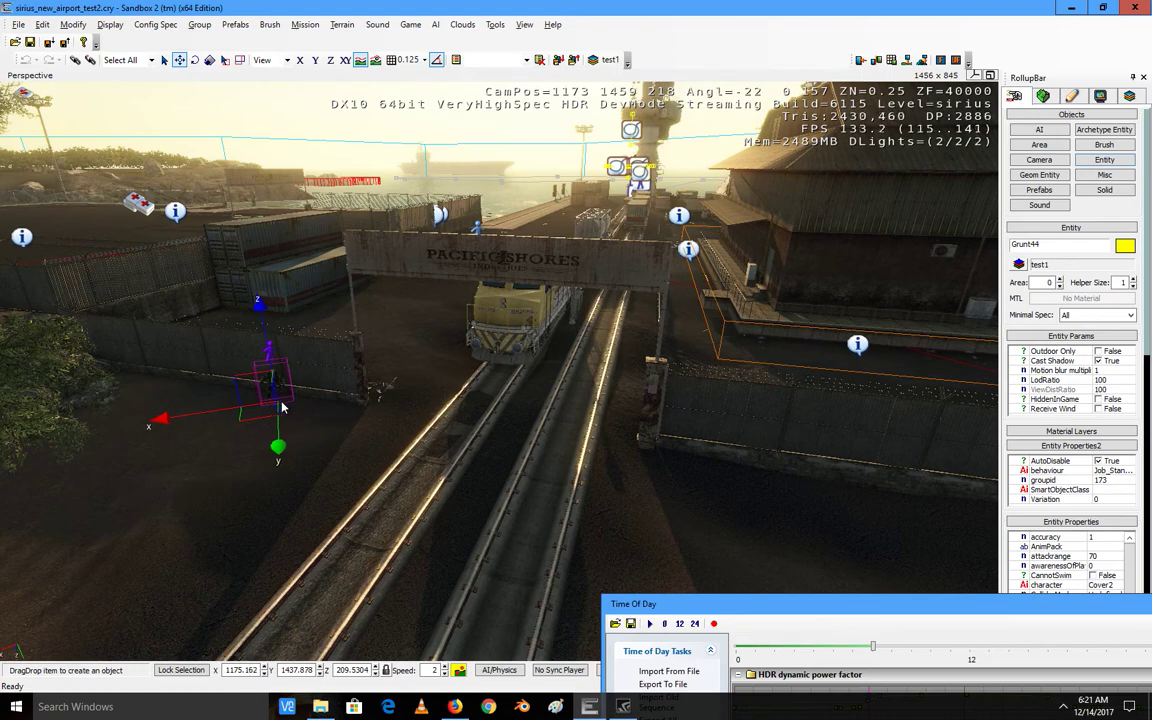
left_click(286, 432)
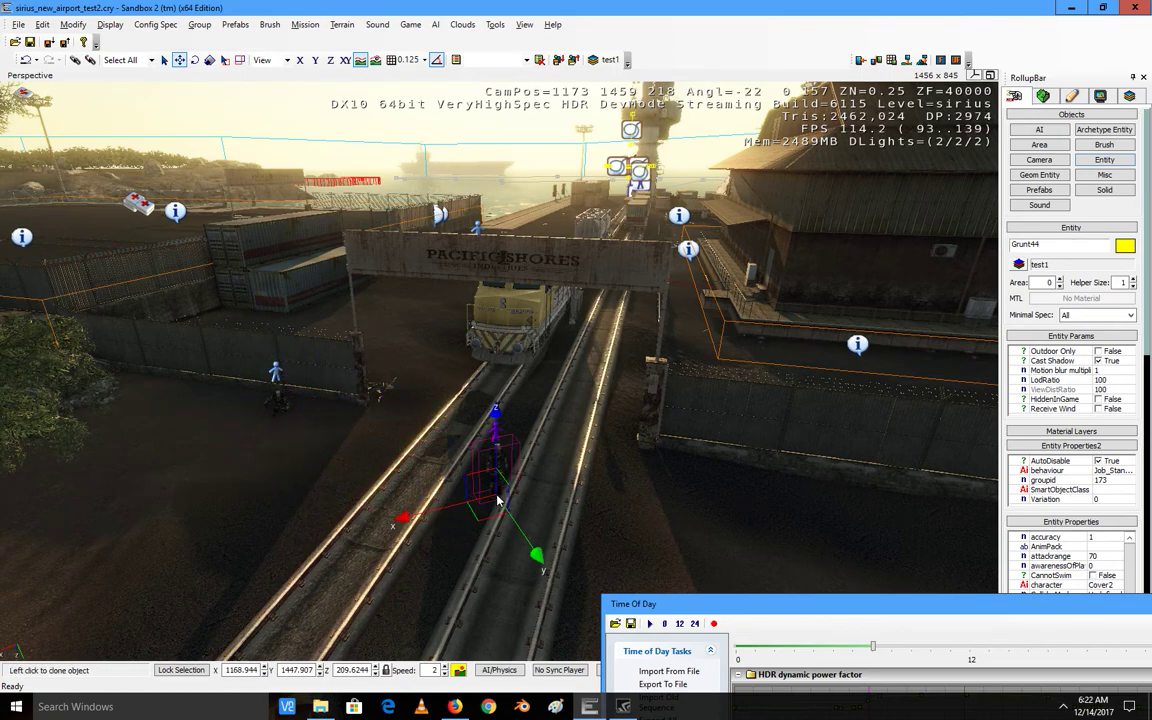
left_click(481, 488)
left_click(685, 505)
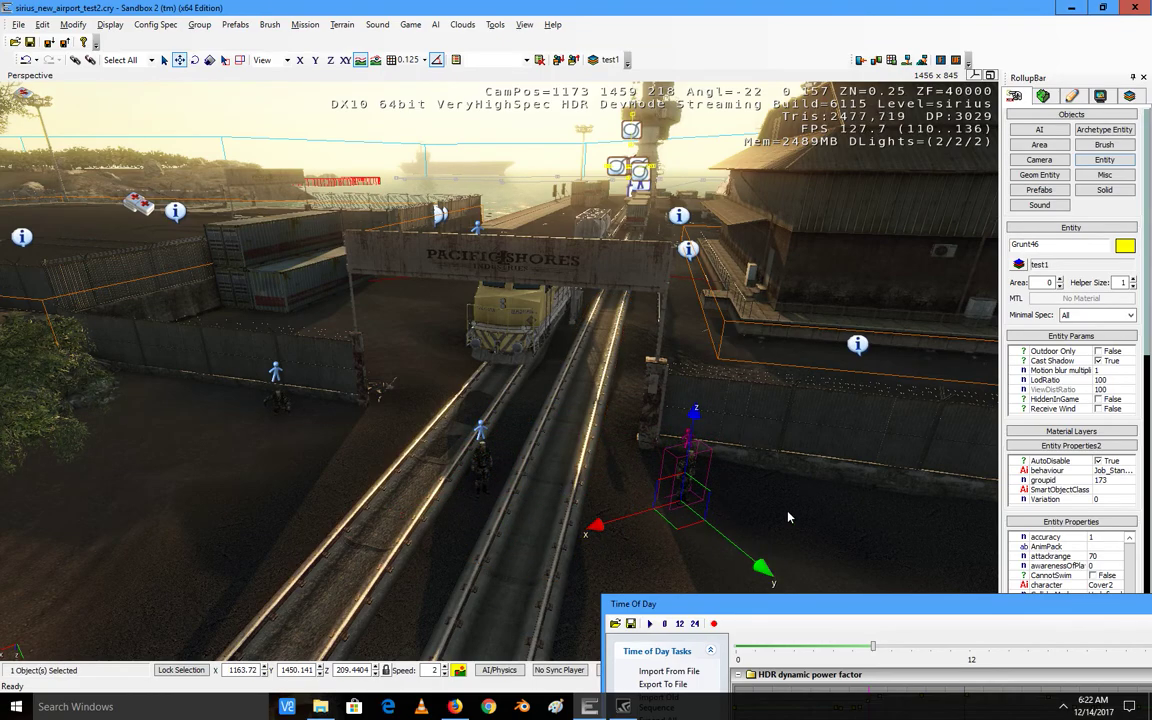
Step: Create a flow graph for the middle grunt on the tracks in a new group named AI_reinforce_1
mouse_move(685, 505)
right_mouse_down()
mouse_move(771, 528)
mouse_move(720, 512)
right_mouse_up()
key("w")
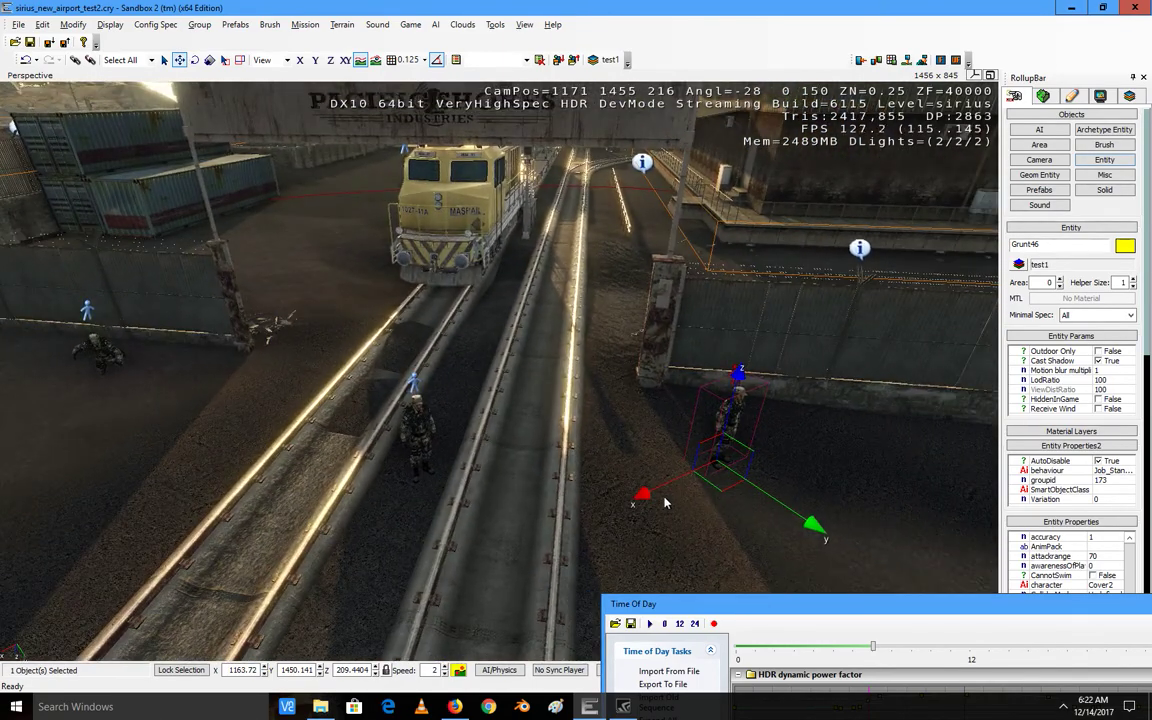
left_click(410, 380)
left_click_drag(850, 609, 200, 628)
left_click_drag(1147, 323, 1144, 526)
left_click(1030, 439)
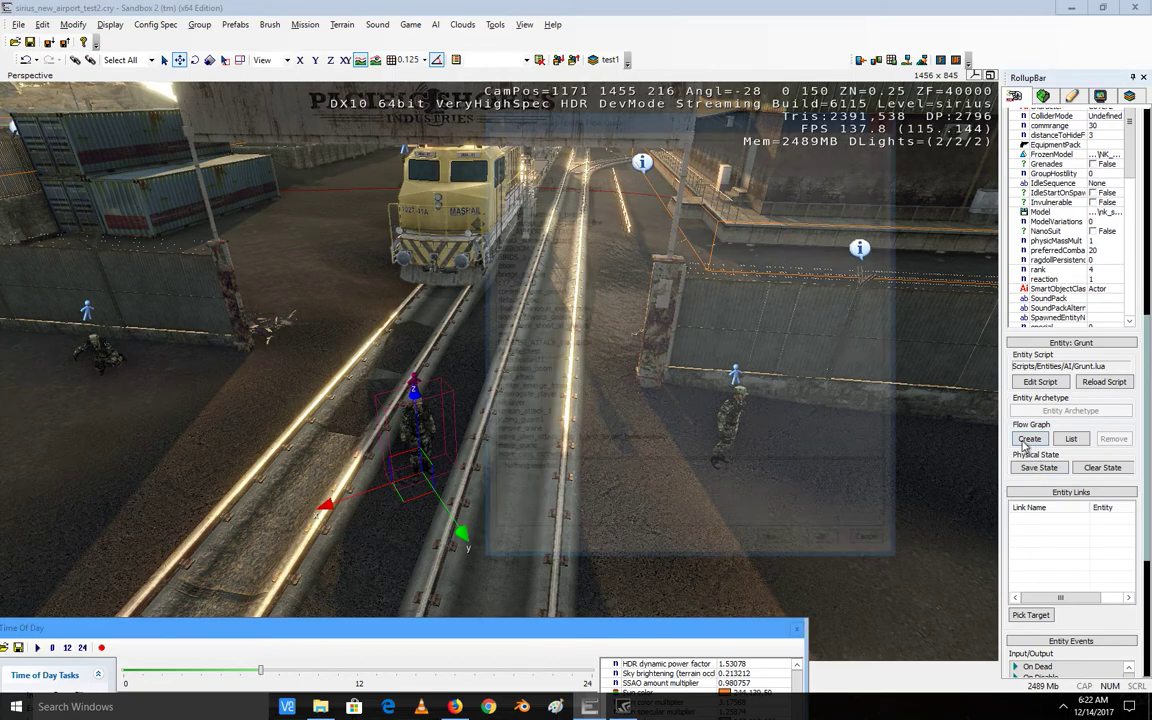
left_click(785, 546)
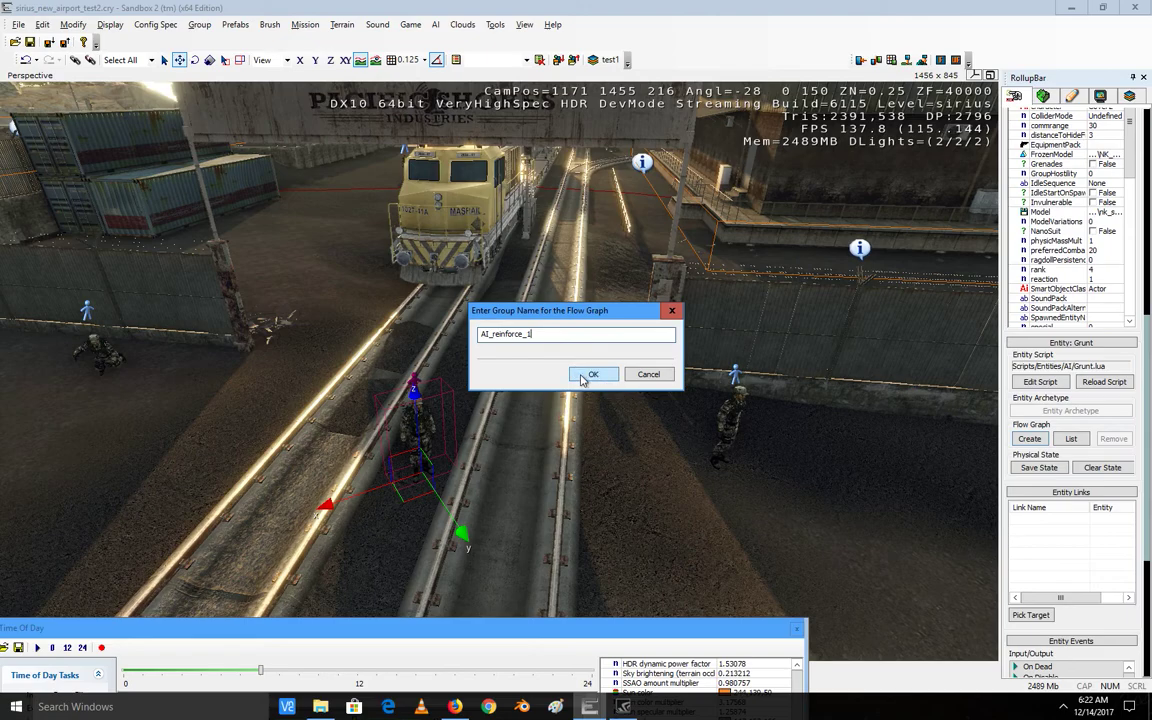
left_click(589, 374)
Step: Add an Inventory:AddEquipPack node to the new flow graph
left_click_drag(300, 628, 897, 159)
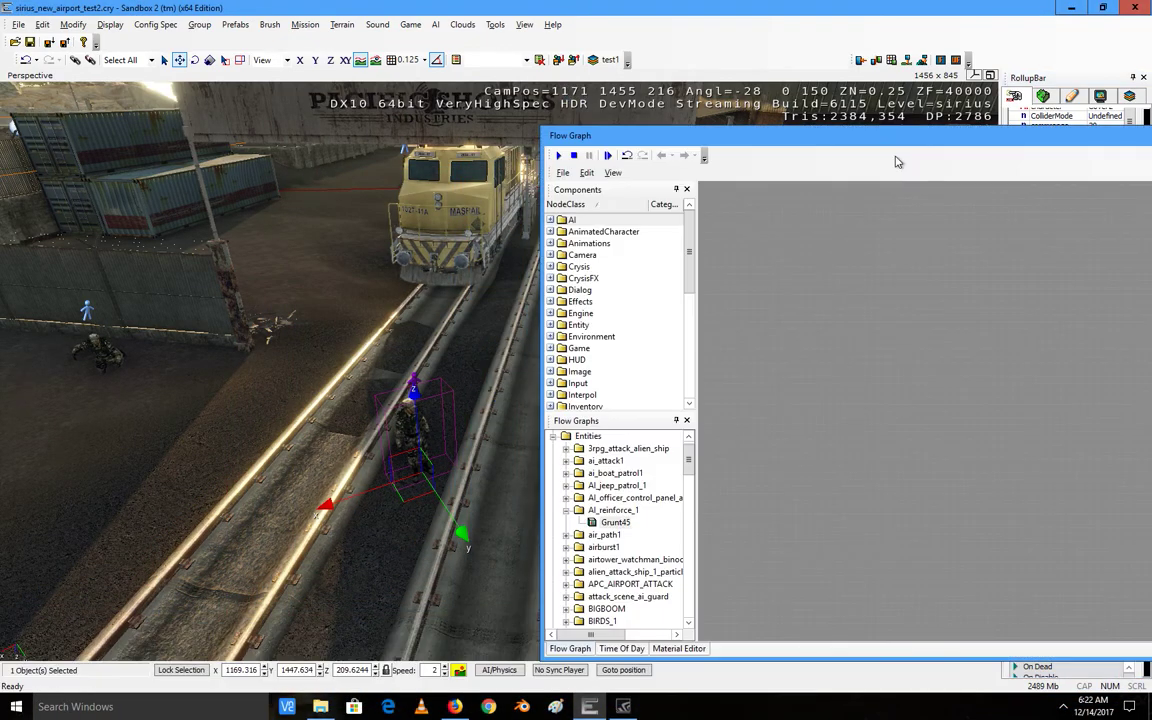
right_click(805, 216)
mouse_move(847, 224)
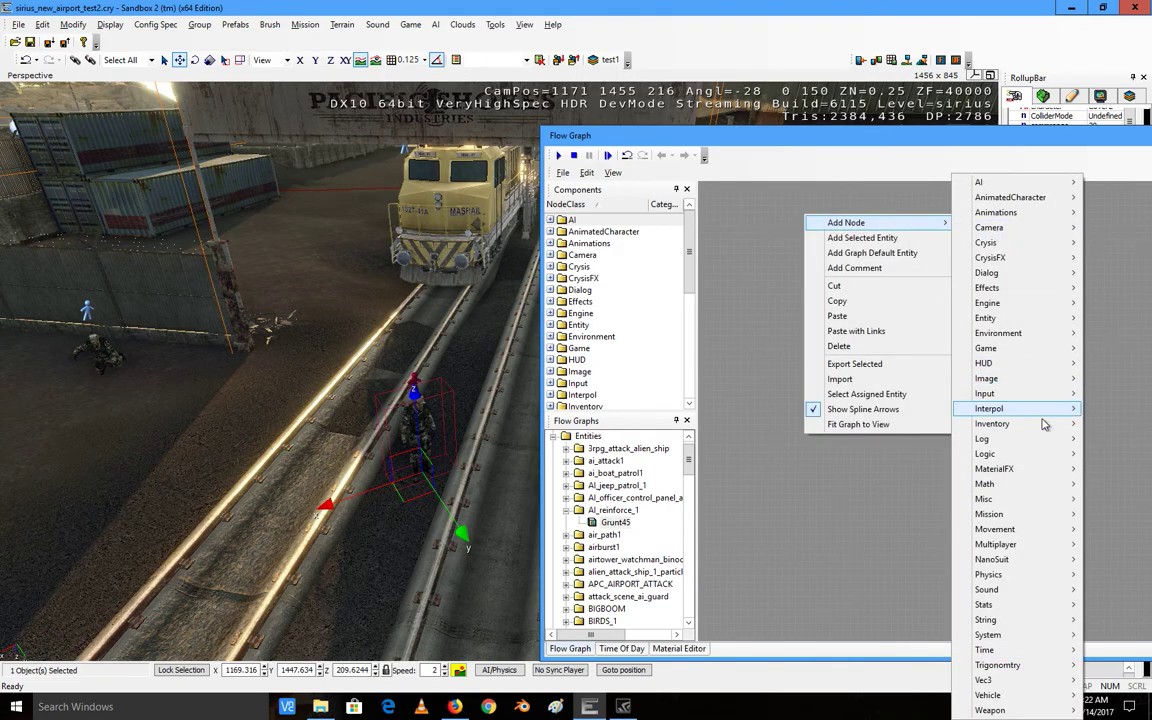
mouse_move(1043, 425)
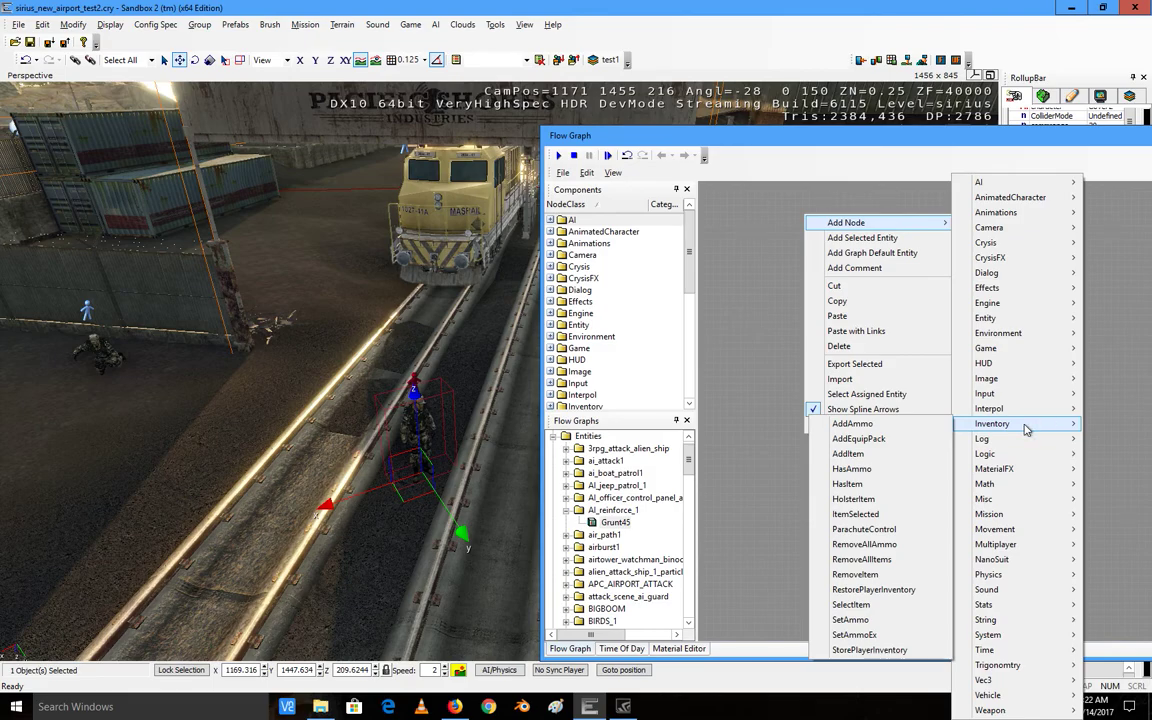
left_click(858, 438)
left_click_drag(859, 139, 496, 146)
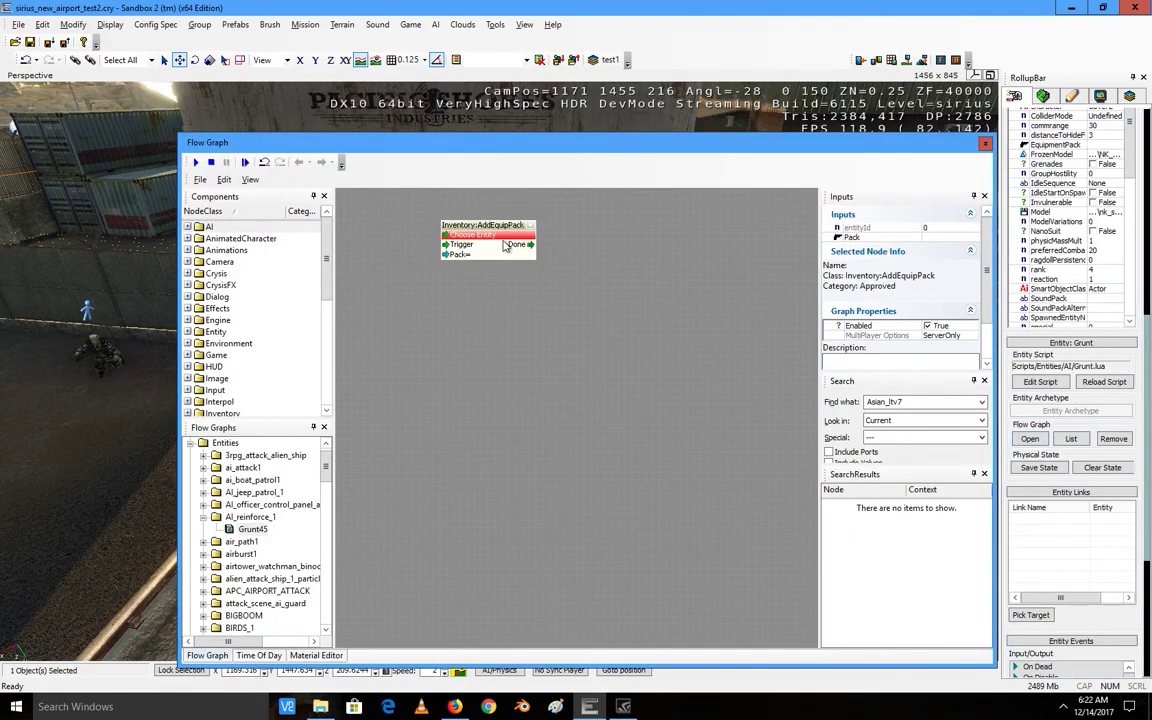
Step: Set the AddEquipPack node's Pack input to the Asian_Assault equipment pack
left_click(964, 238)
left_click(973, 238)
left_click(455, 226)
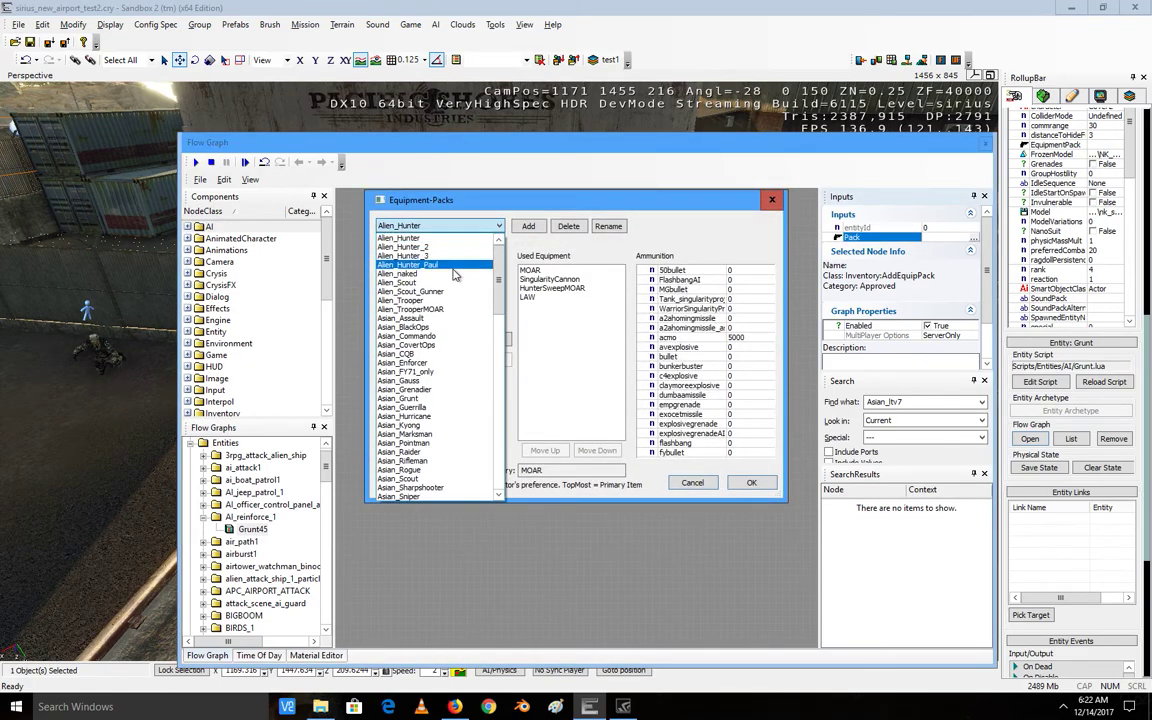
left_click(453, 320)
left_click(751, 484)
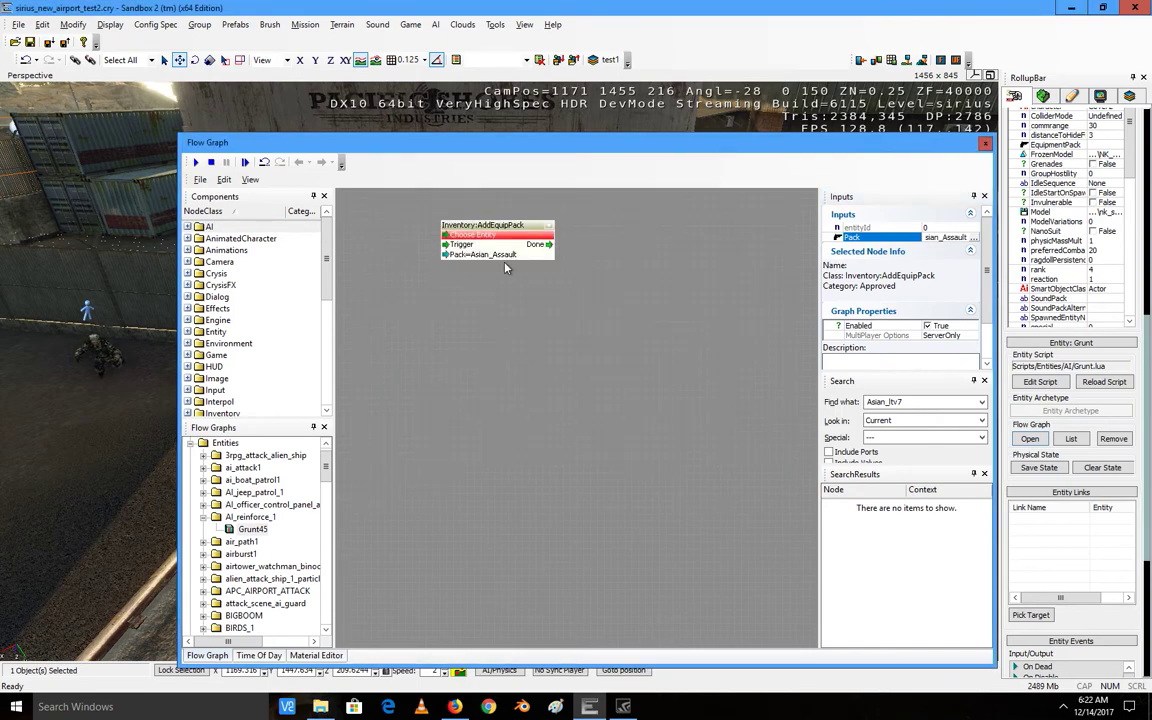
Step: Paste two copies of the AddEquipPack node and line them up in a column below the original
left_click(465, 300)
key("ctrl+v")
left_click_drag(494, 304, 464, 281)
left_click(499, 357)
key("ctrl+v")
left_click_drag(531, 362, 475, 340)
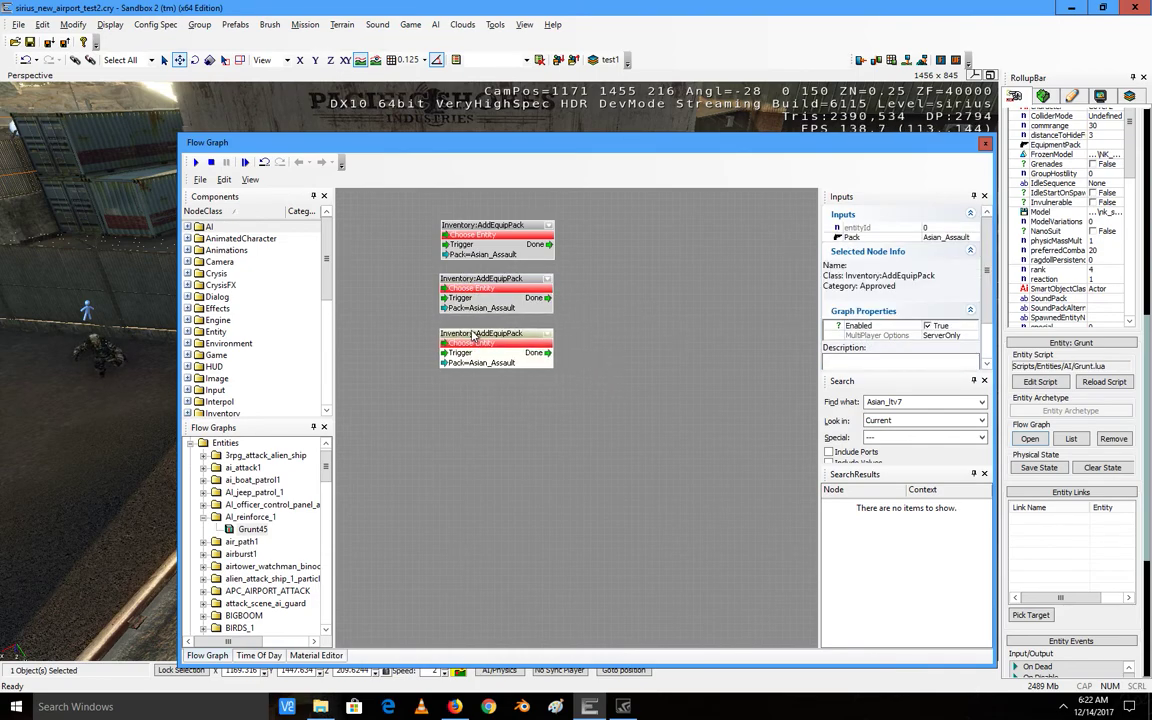
Step: Assign Grunt44 to the first AddEquipPack node, the graph entity to the second and Grunt46 to the third
left_click_drag(458, 145, 435, 457)
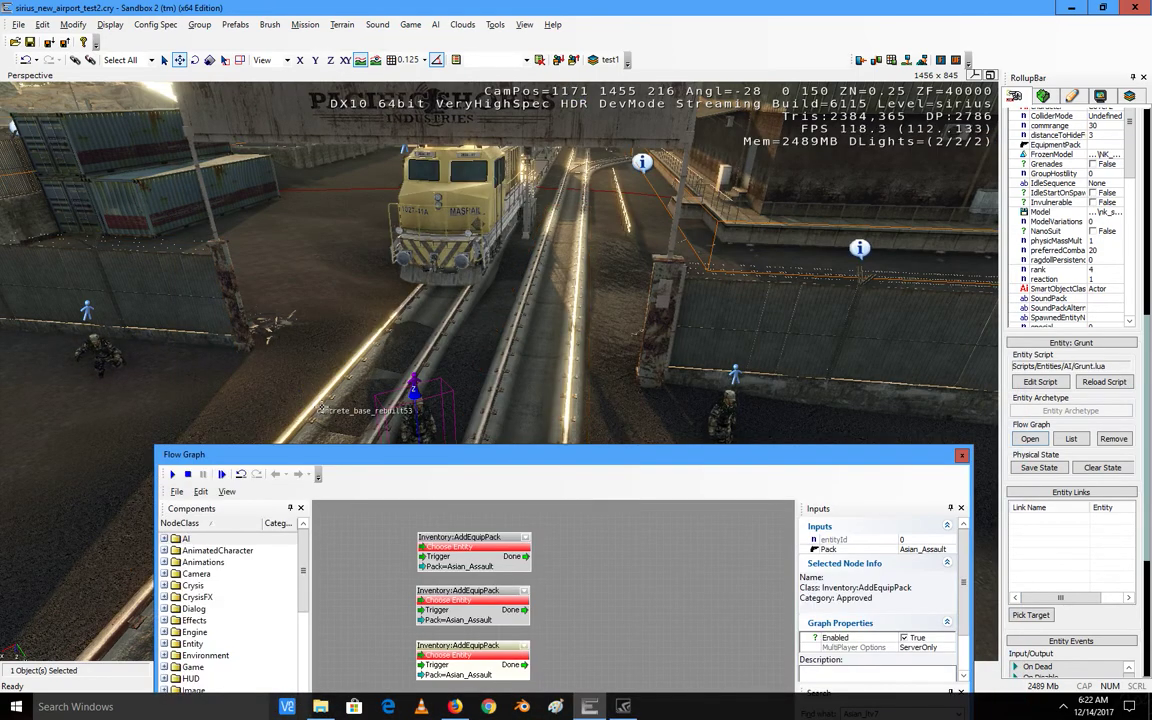
left_click(86, 309)
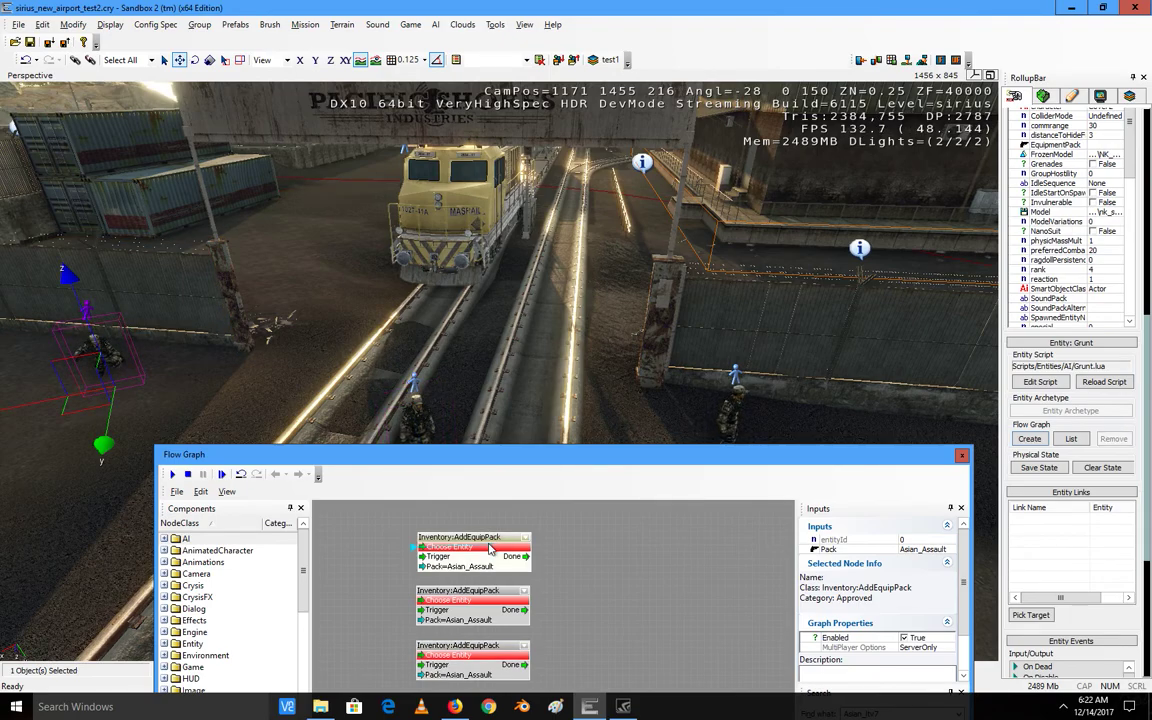
right_click(488, 546)
left_click(525, 314)
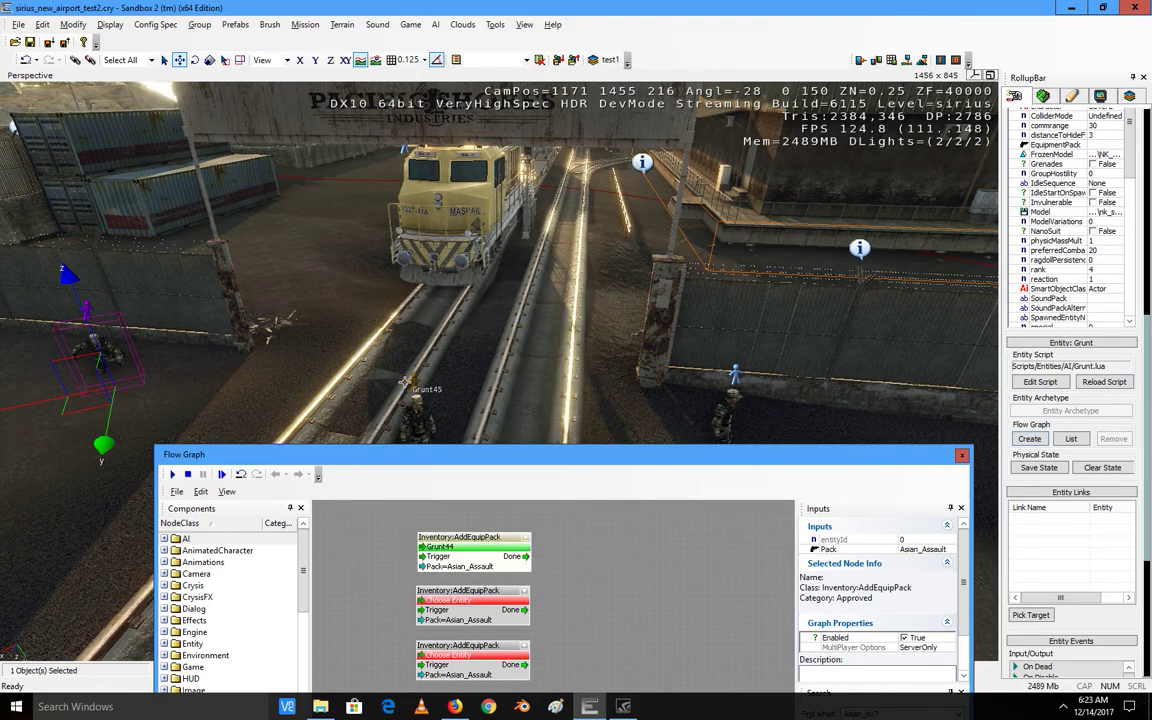
left_click(412, 398)
right_click(508, 606)
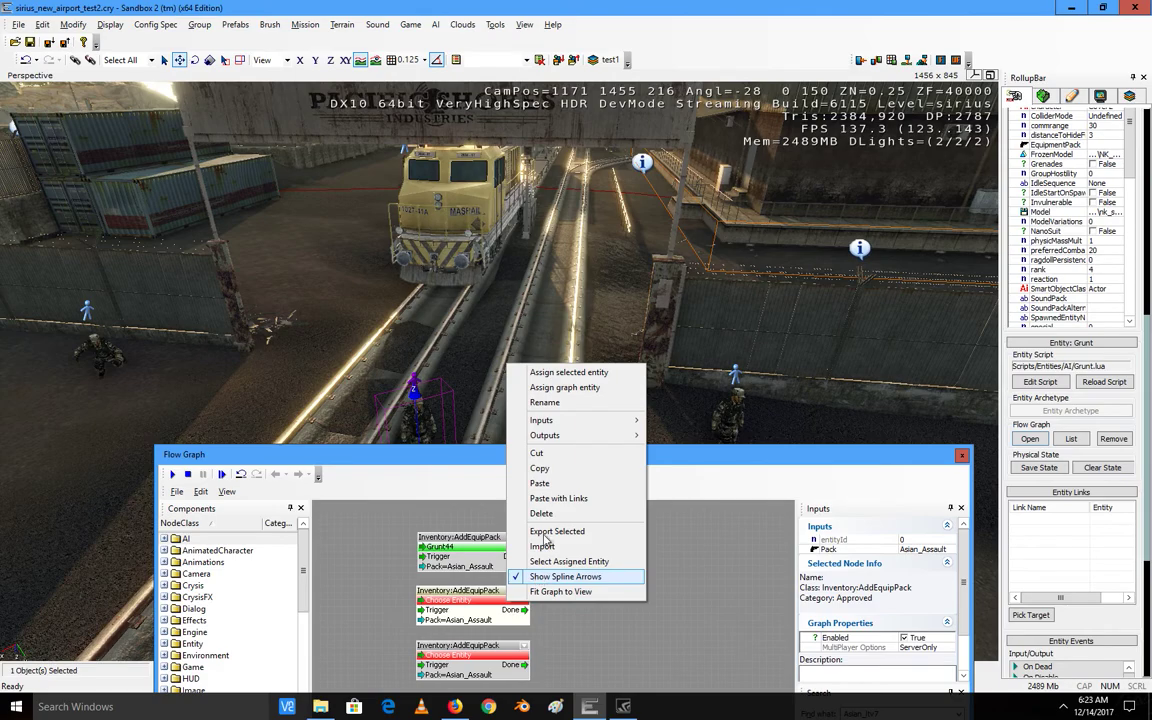
left_click(487, 339)
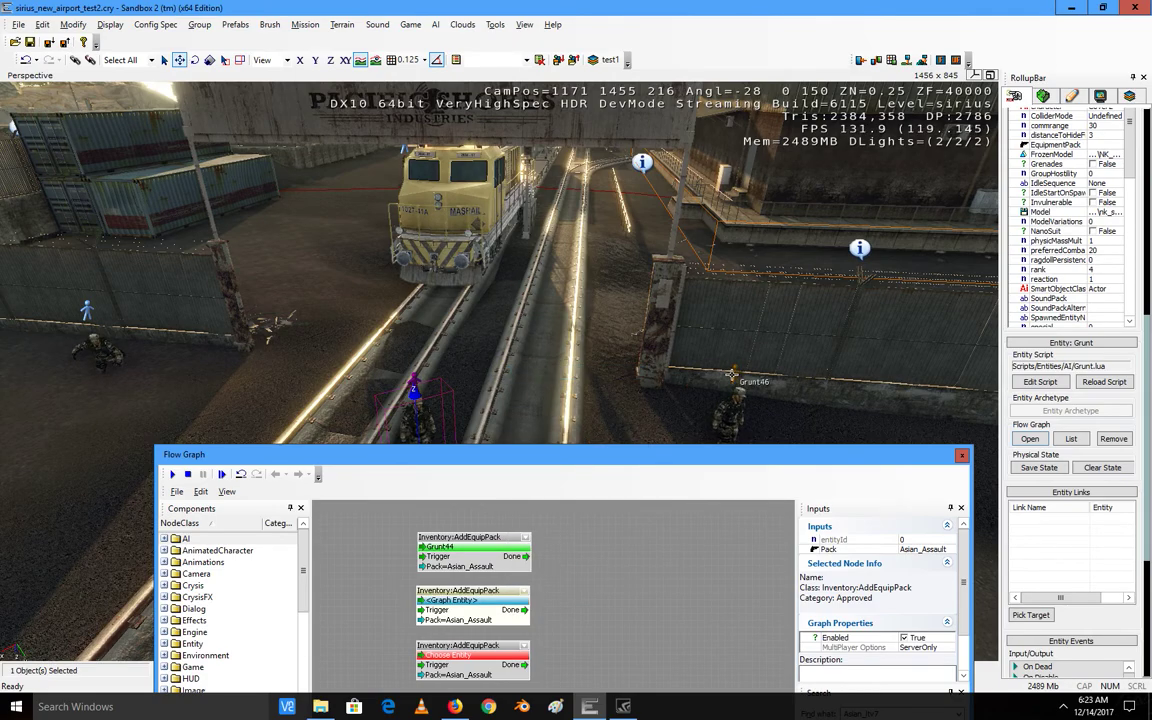
right_click(475, 655)
left_click(537, 414)
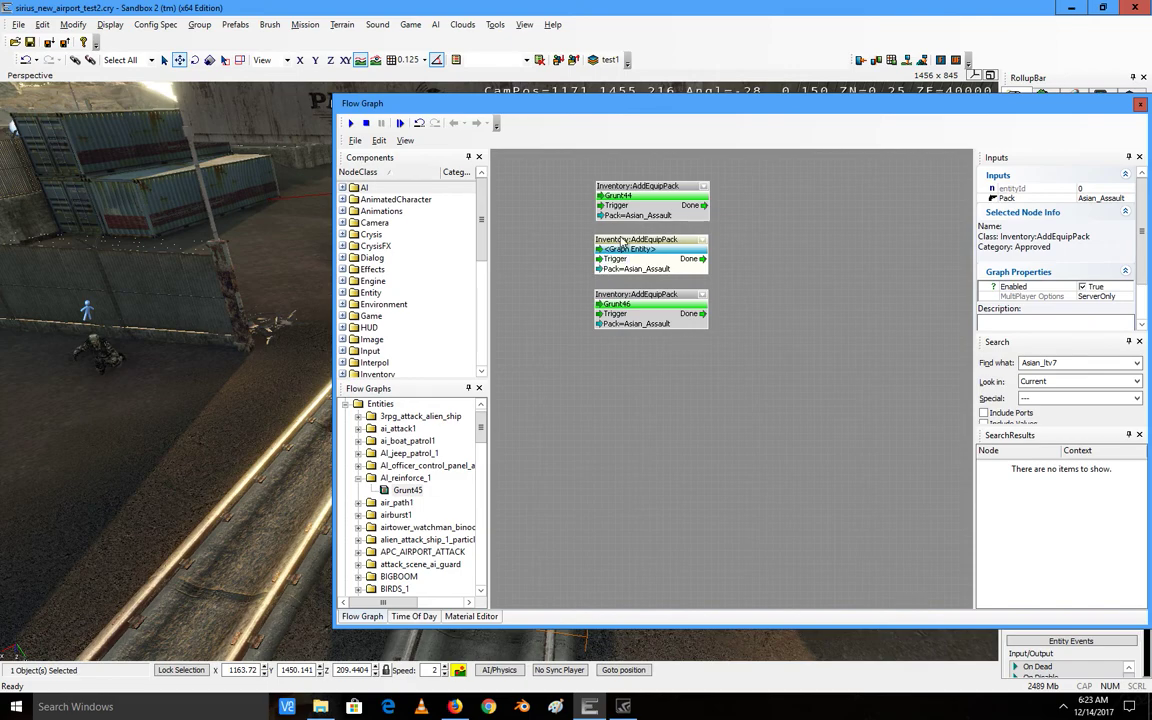
Step: Add a Misc Start node and position it beside the column of AddEquipPack nodes
right_click_drag(569, 290, 693, 402)
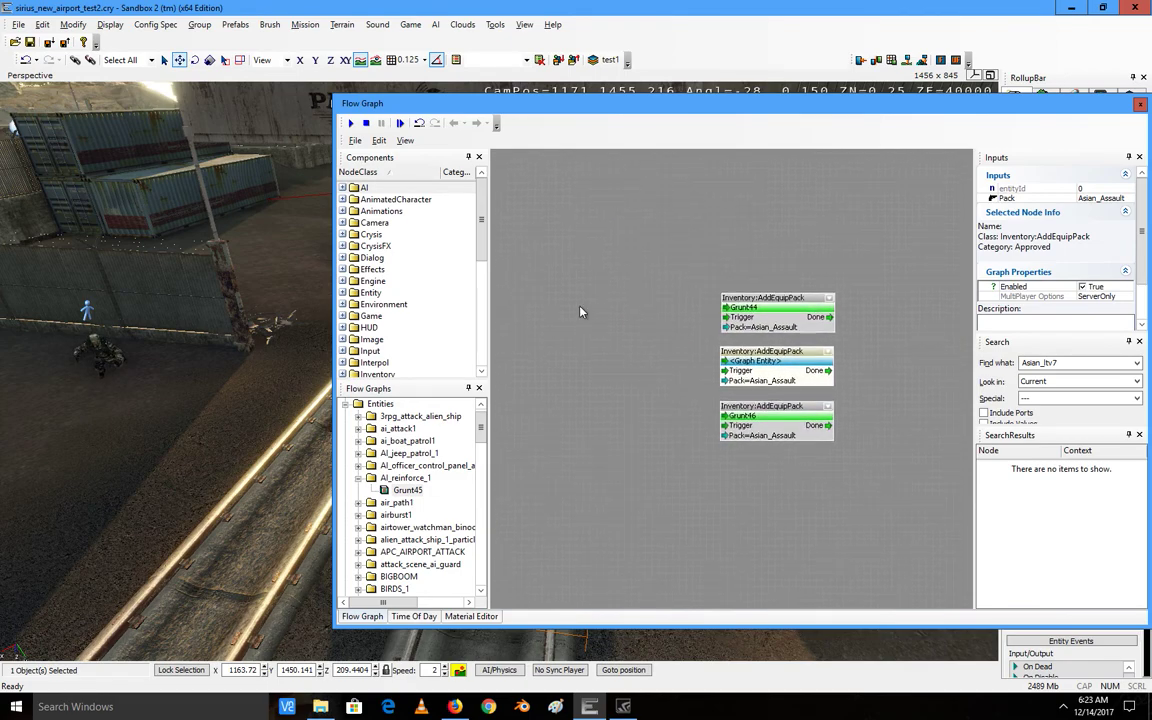
right_click(578, 308)
mouse_move(630, 317)
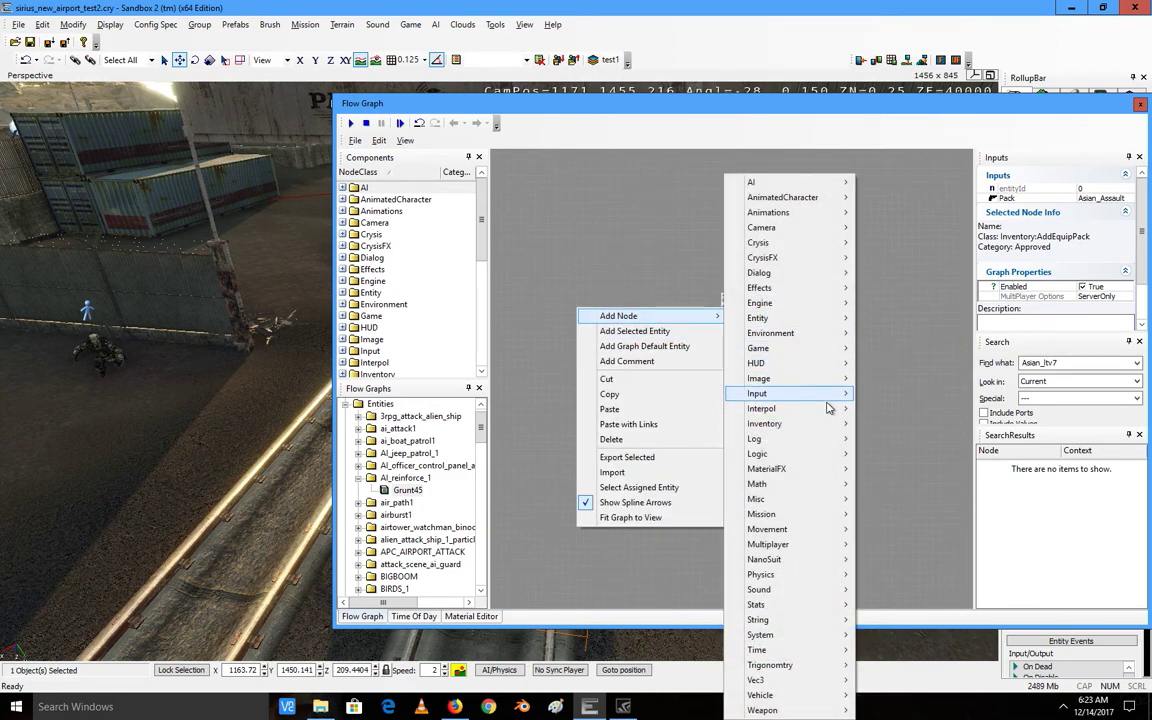
mouse_move(813, 508)
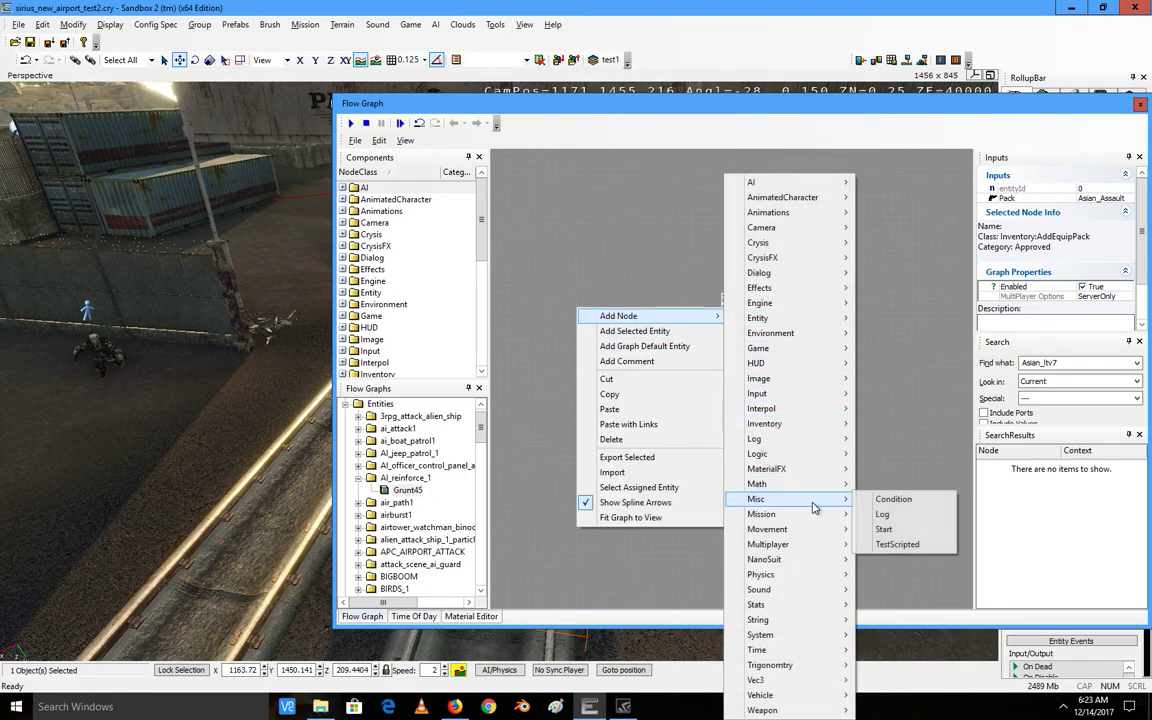
left_click(940, 529)
left_click_drag(643, 313, 560, 319)
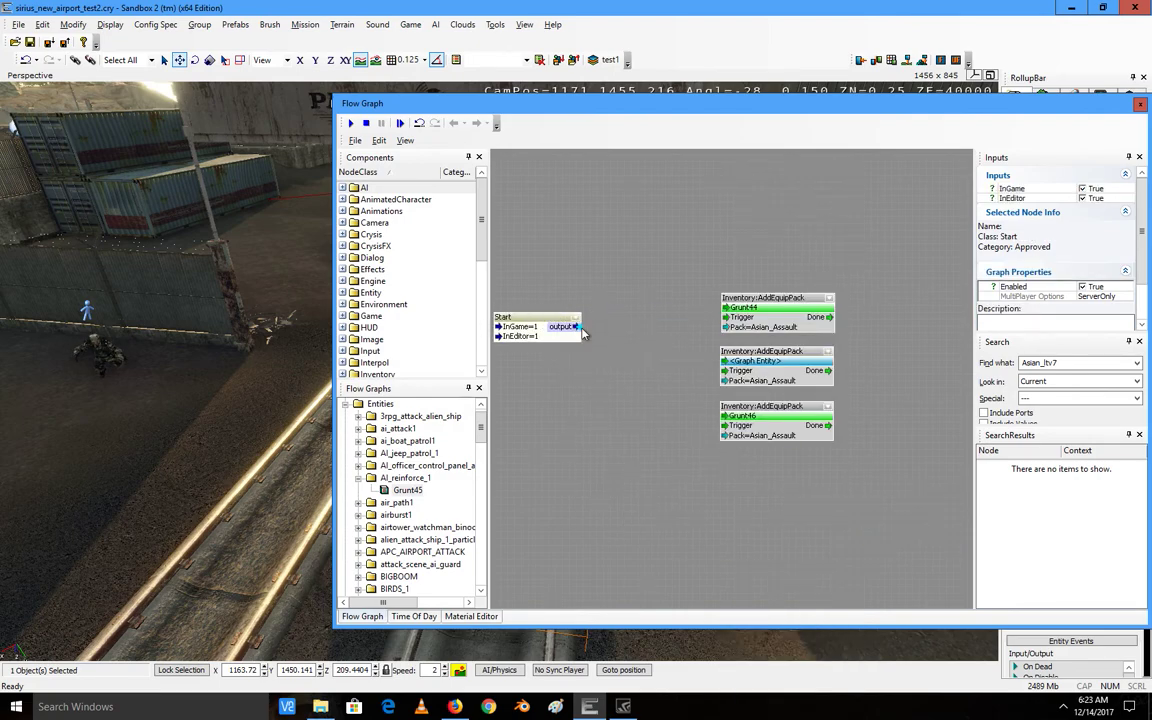
Step: Connect the Start node's output to the Trigger inputs of all three AddEquipPack nodes
left_click_drag(748, 322, 746, 321)
left_click_drag(743, 366, 742, 370)
left_click_drag(575, 326, 684, 401)
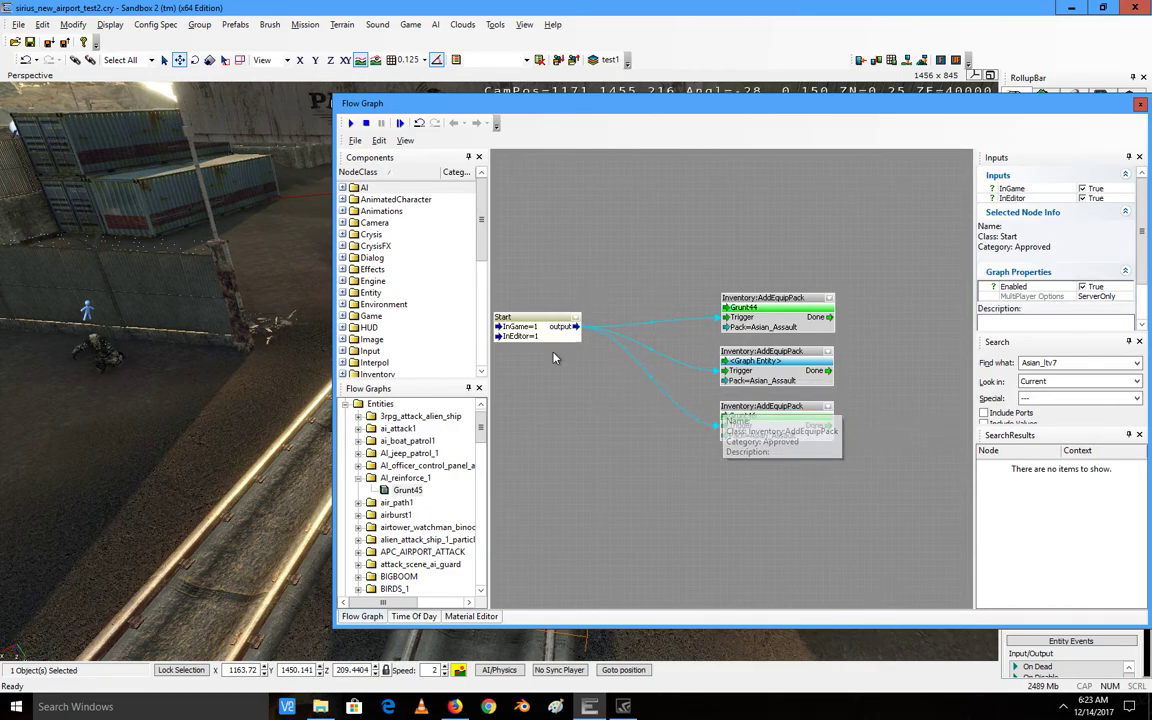
Step: Set the groupid of Grunt44, the grunt by the fence on the container side, to 2323
right_click_drag(702, 331, 757, 287)
left_click_drag(630, 110, 481, 500)
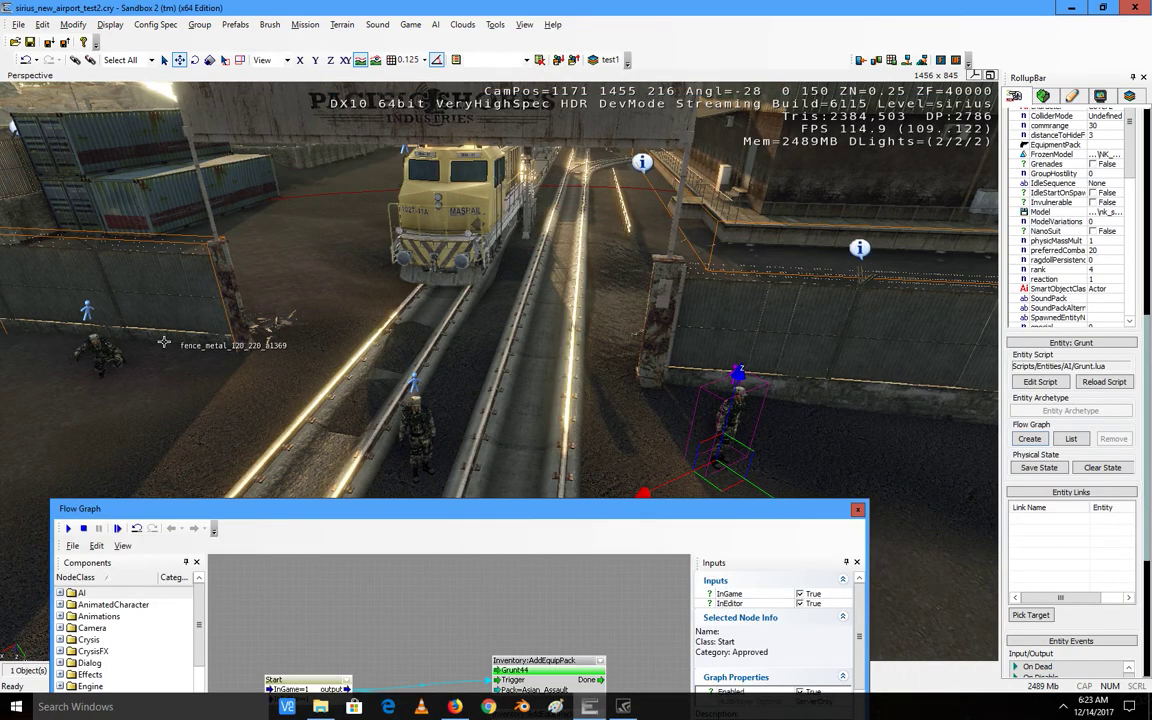
left_click(88, 302)
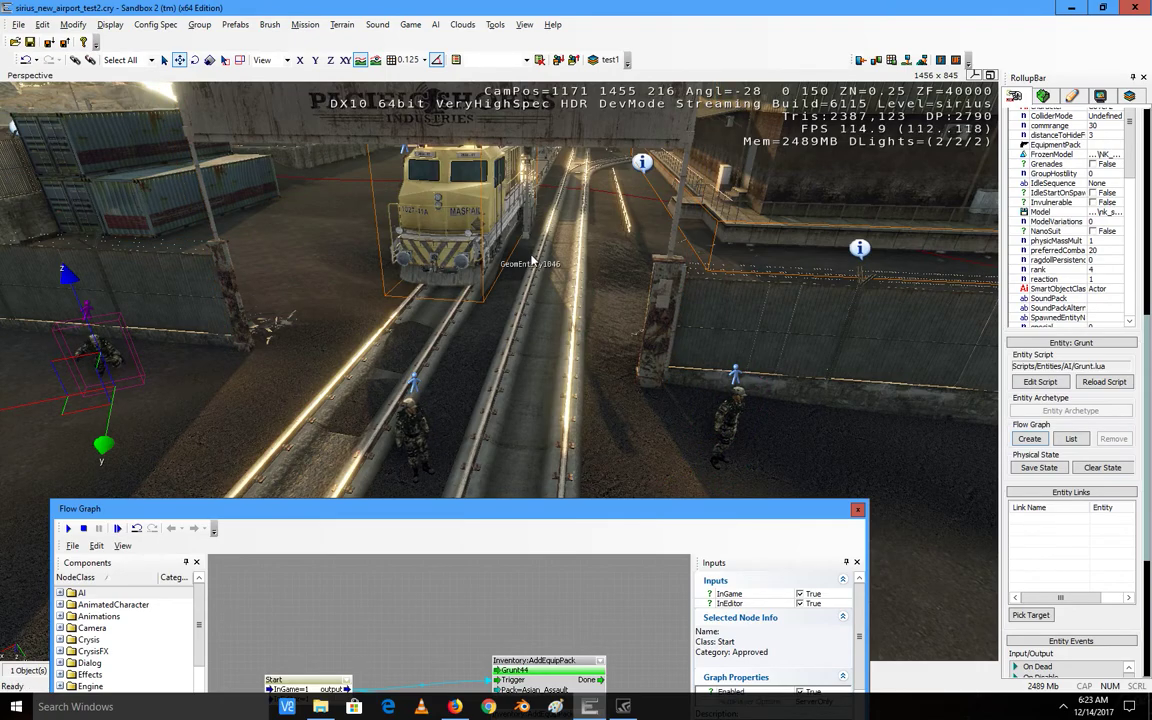
left_click_drag(1148, 377, 1150, 123)
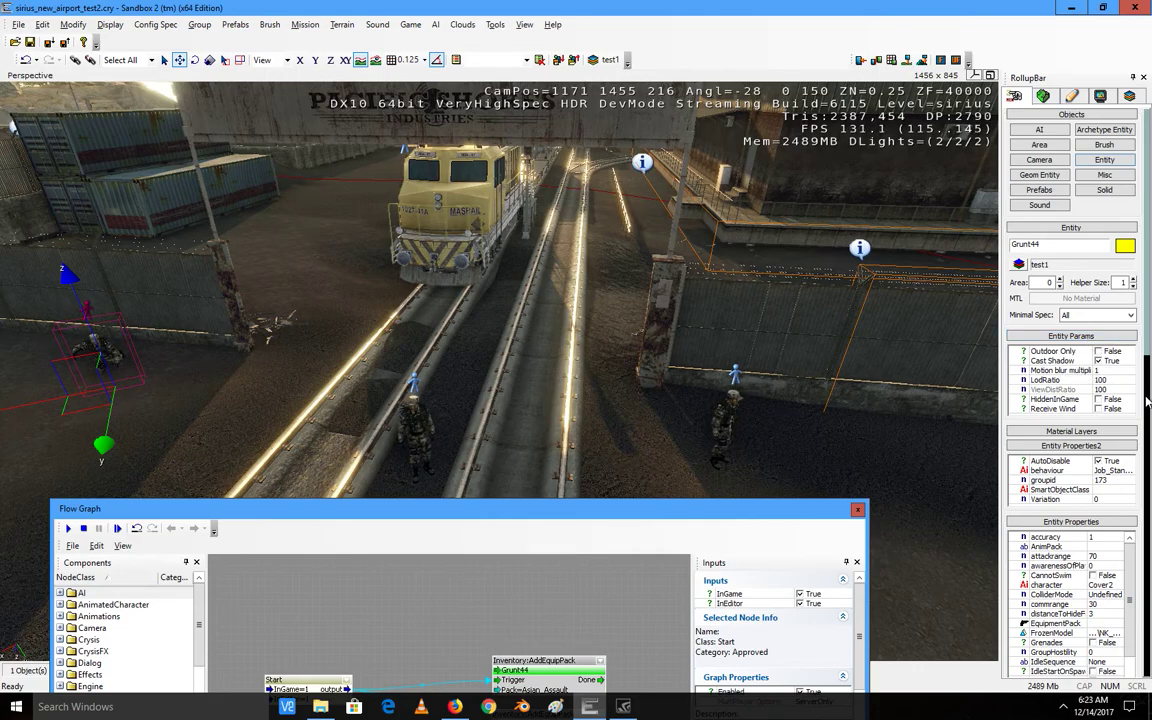
left_click(1103, 481)
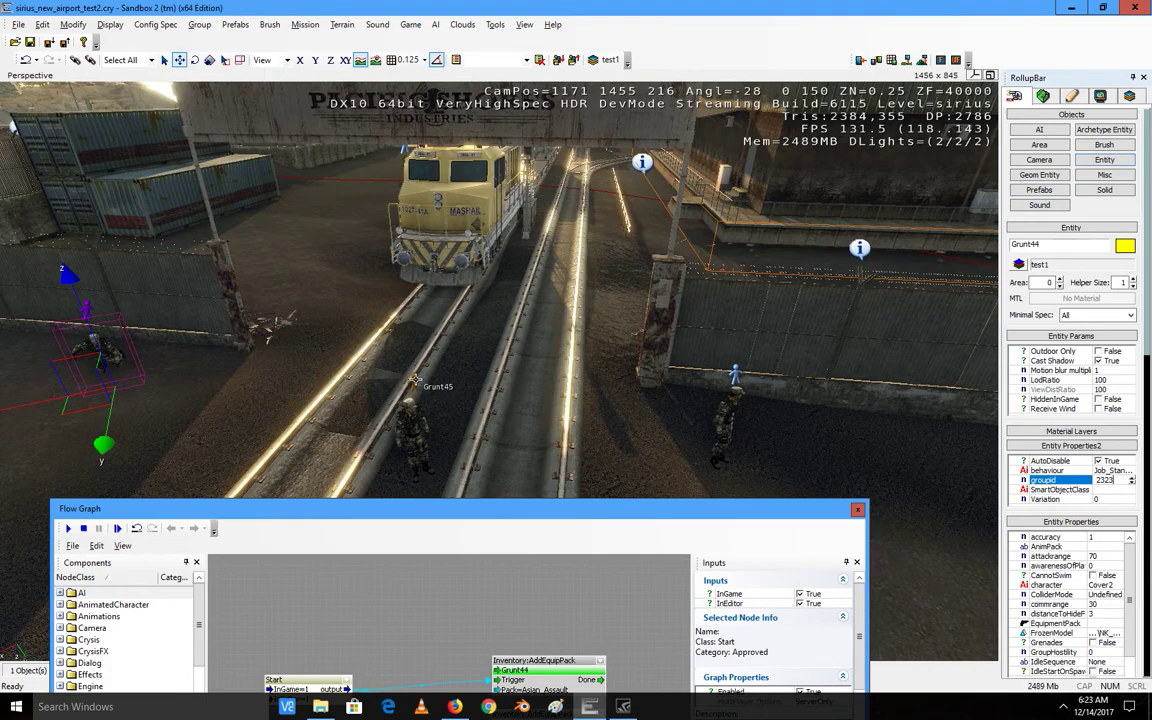
Step: Set the groupid of Grunt45 on the tracks and Grunt46 by the opposite fence to 2323
left_click(415, 384)
left_click(1103, 480)
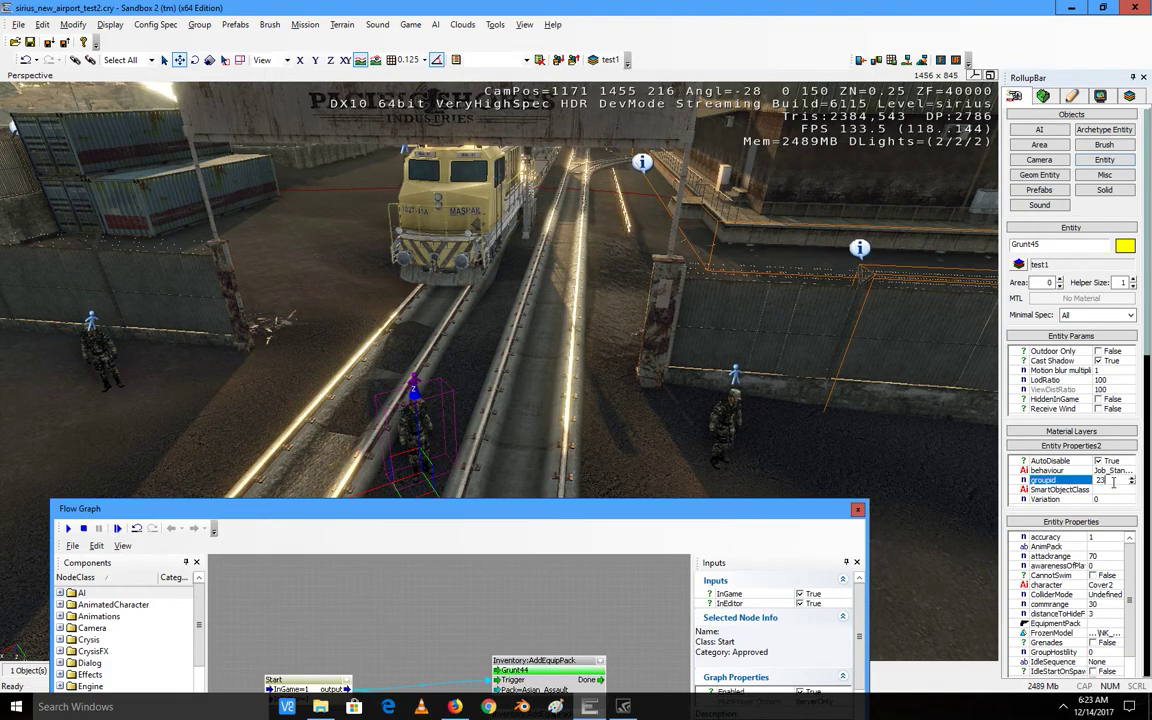
type("2323")
left_click(757, 388)
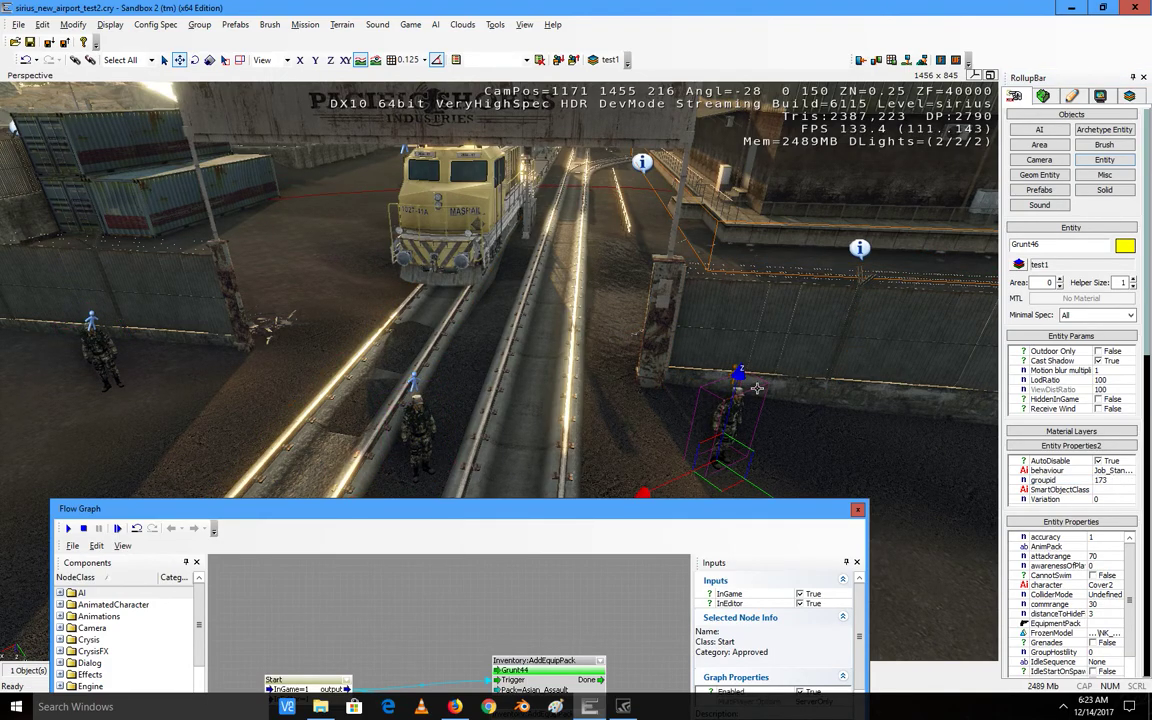
left_click(1113, 480)
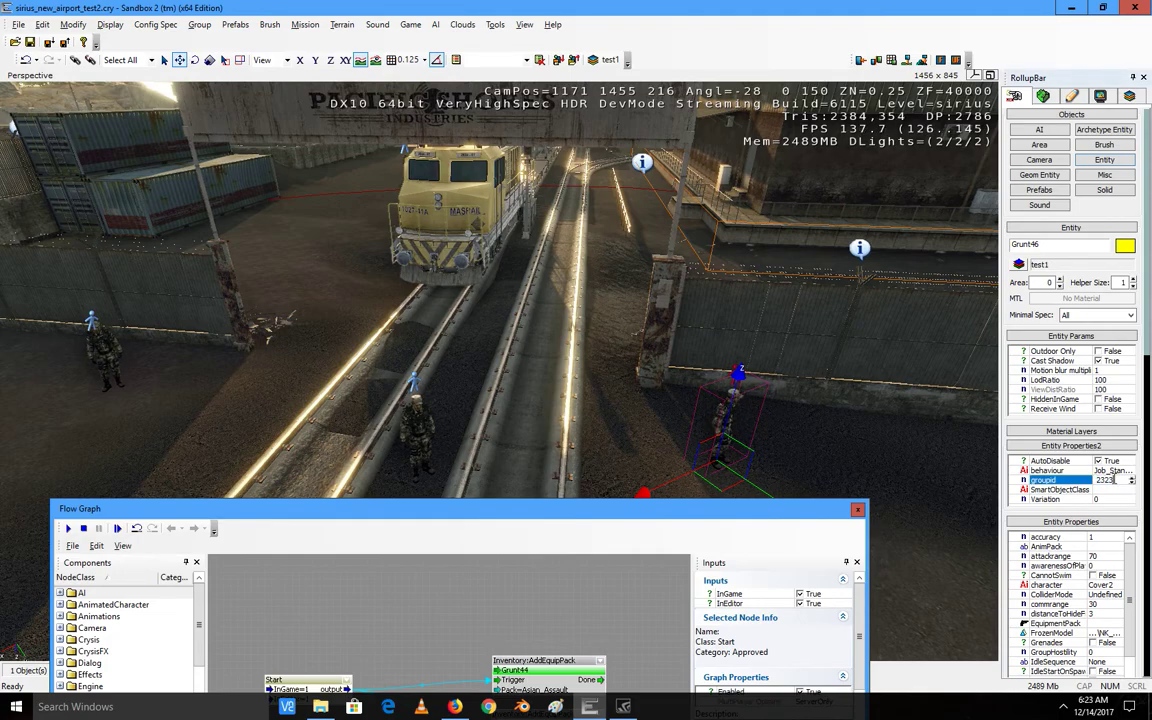
left_click(850, 465)
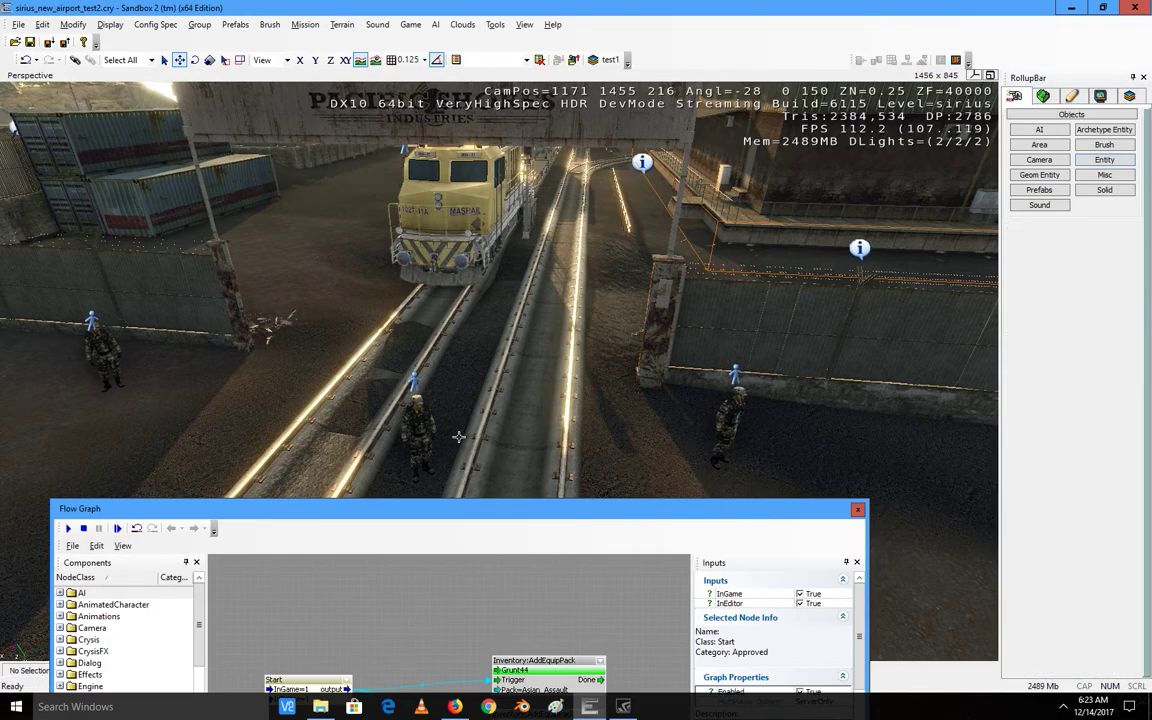
Step: Add an AI AIGroupAlertness node to the flow graph, in the free area below the Start node
left_click_drag(500, 514, 540, 546)
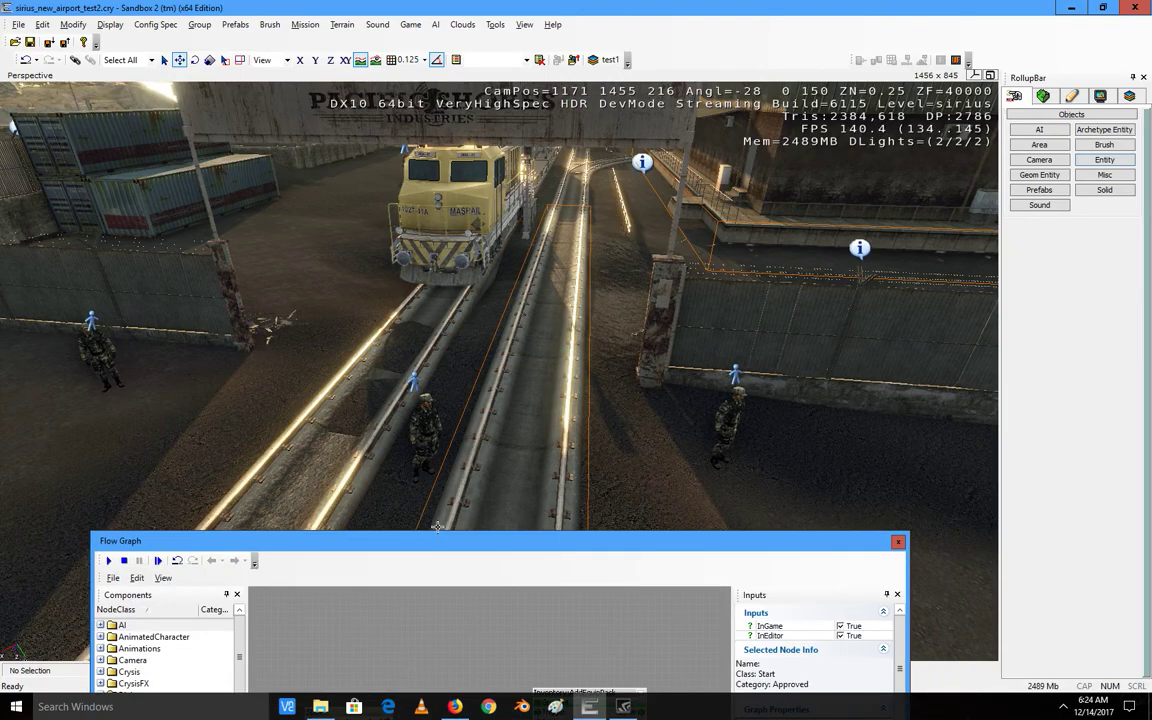
right_click_drag(580, 314, 580, 314)
key("s")
key("w")
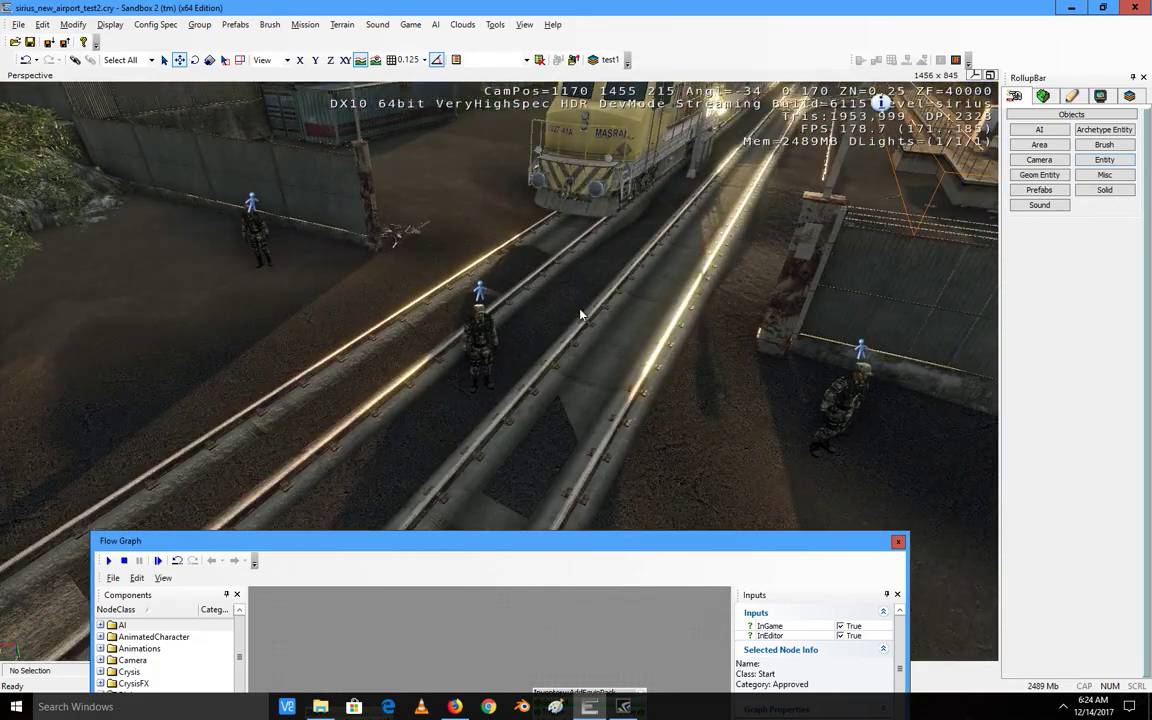
left_click_drag(543, 541, 696, 195)
right_click_drag(505, 557, 533, 423)
right_click(477, 385)
mouse_move(560, 388)
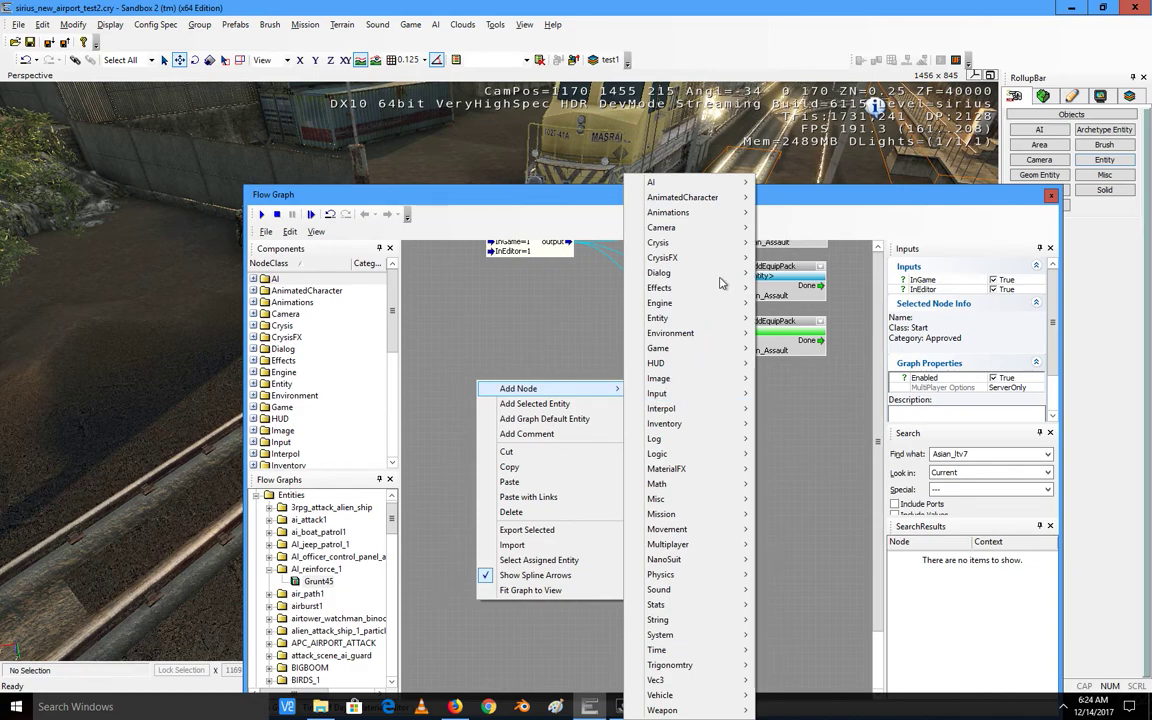
mouse_move(680, 182)
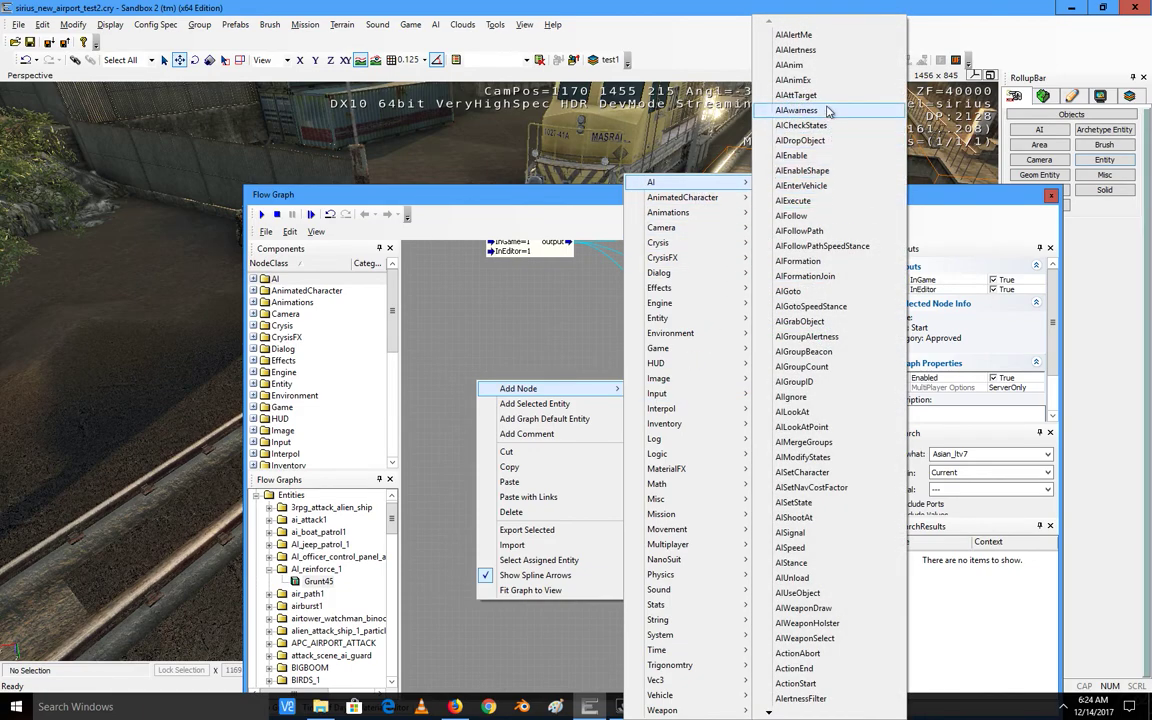
left_click(807, 337)
left_click_drag(533, 214, 465, 407)
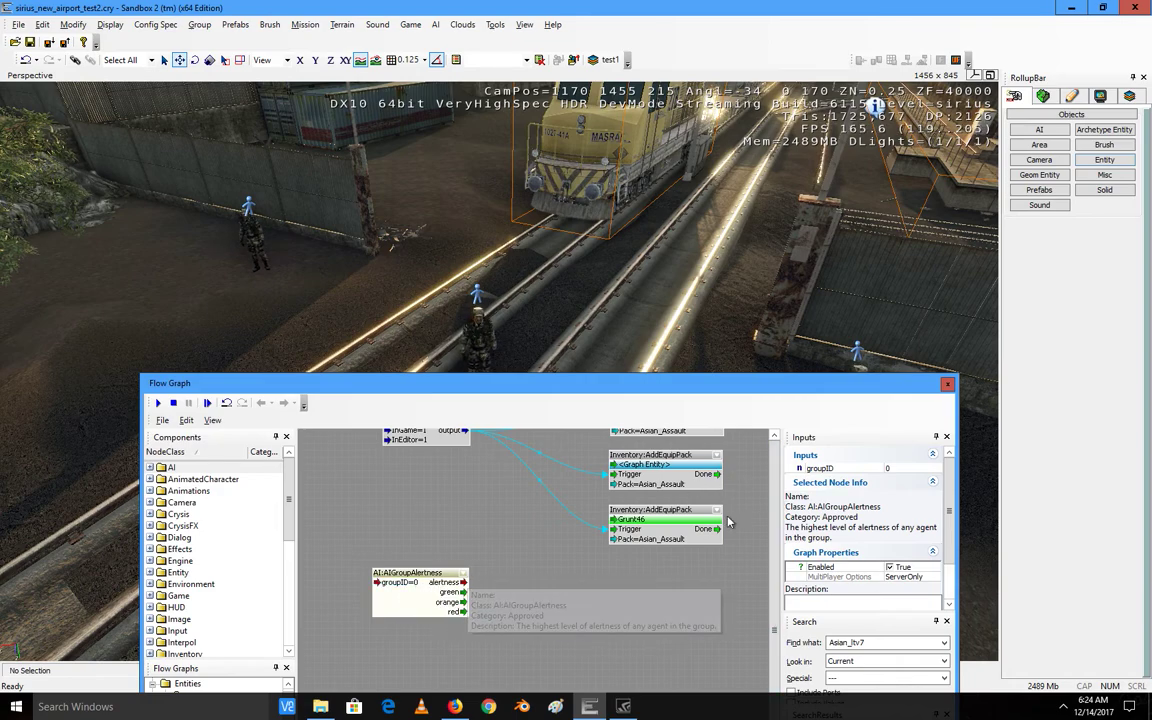
Step: Set the groupID input of the AIGroupAlertness node to 2323
left_click(901, 467)
type("2323")
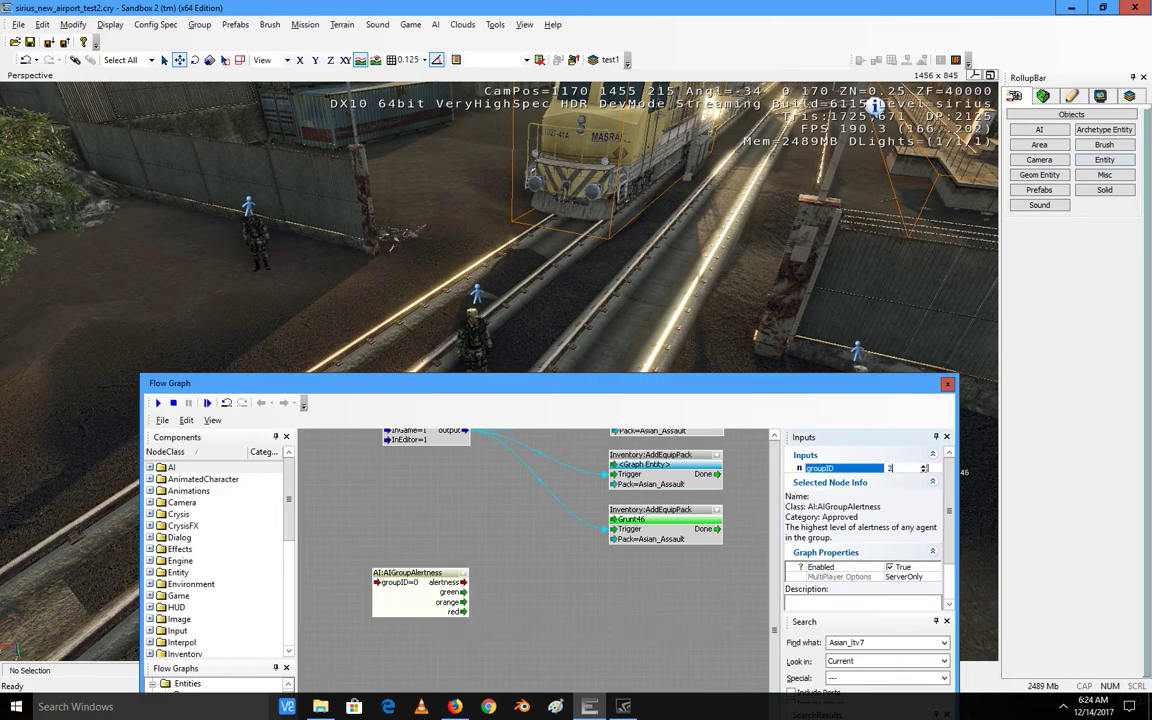
left_click(593, 623)
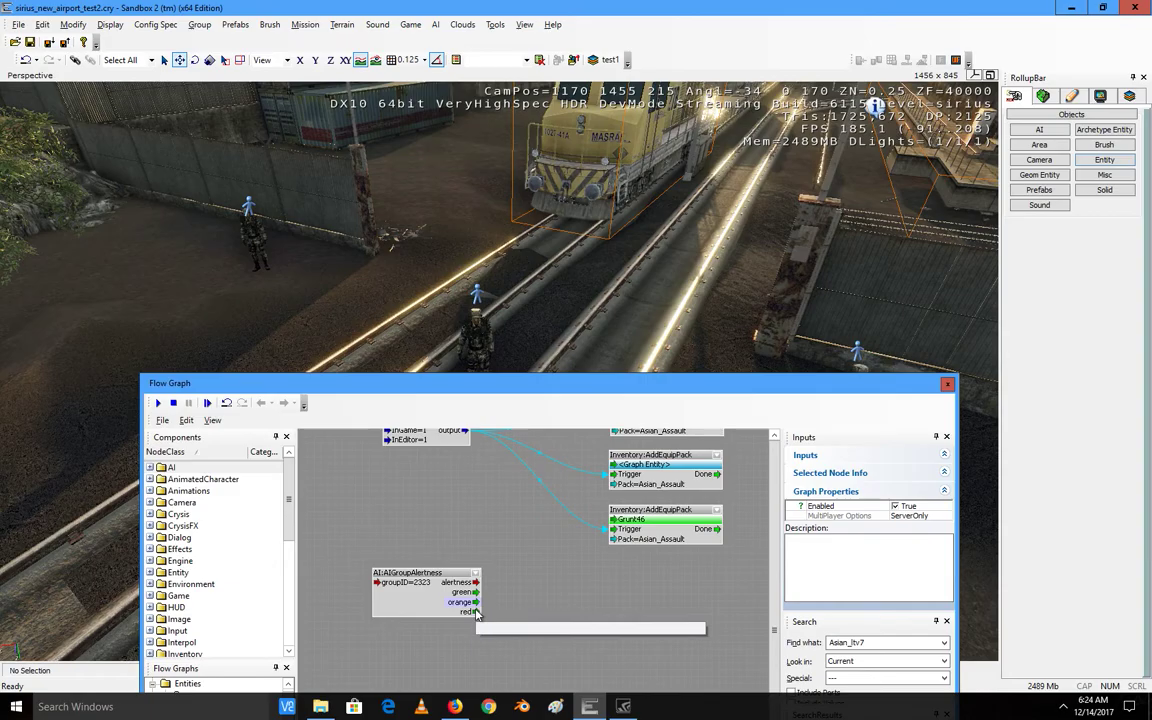
Step: Place an Asian_ltv vehicle entity on the forest road, over the existing AI path
left_click_drag(514, 399, 405, 634)
right_click_drag(677, 427, 661, 347)
key("w")
key("w")
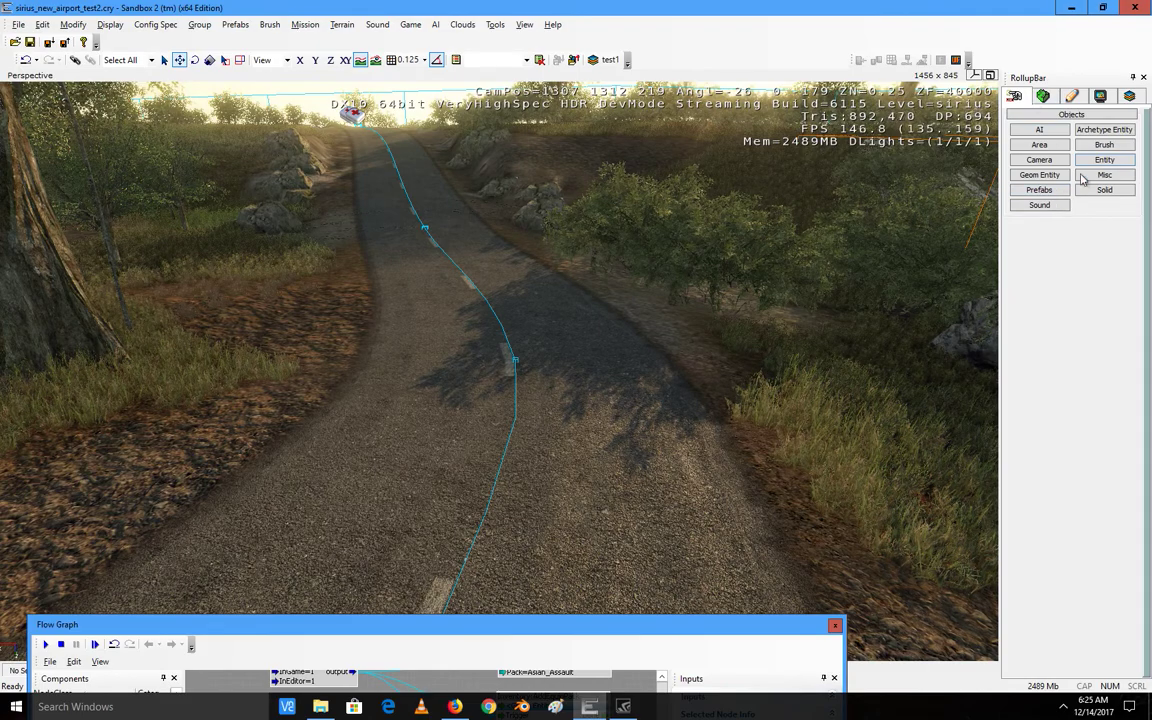
left_click(1110, 163)
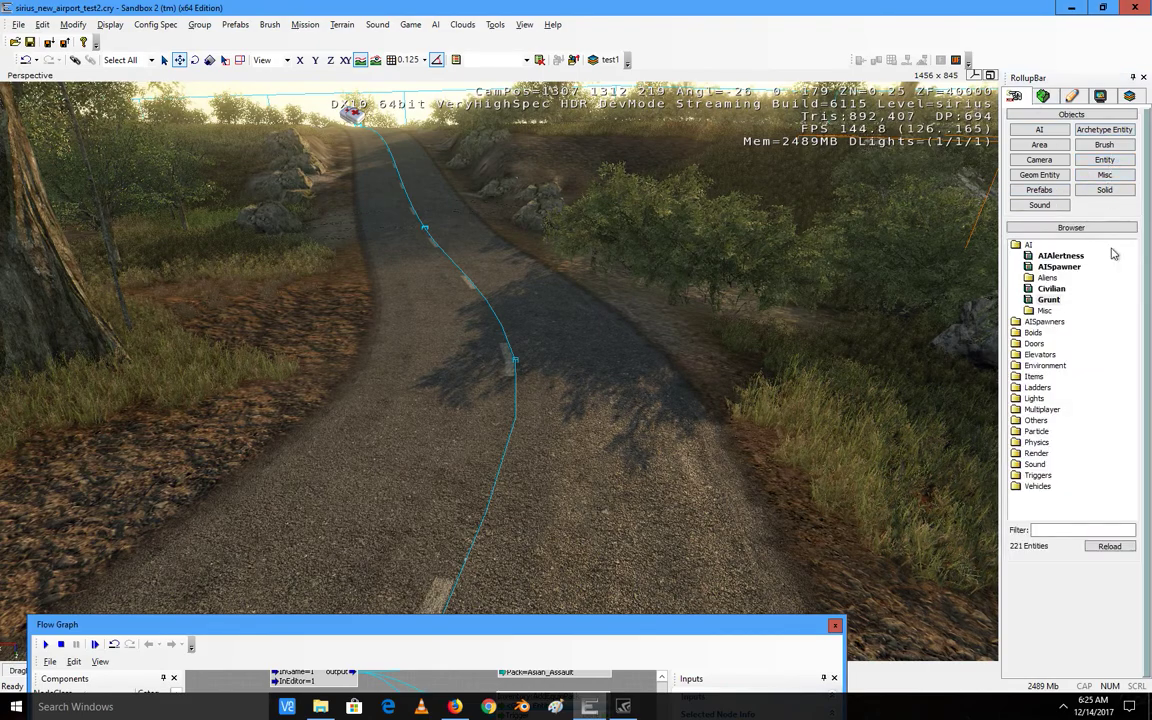
left_click(1037, 487)
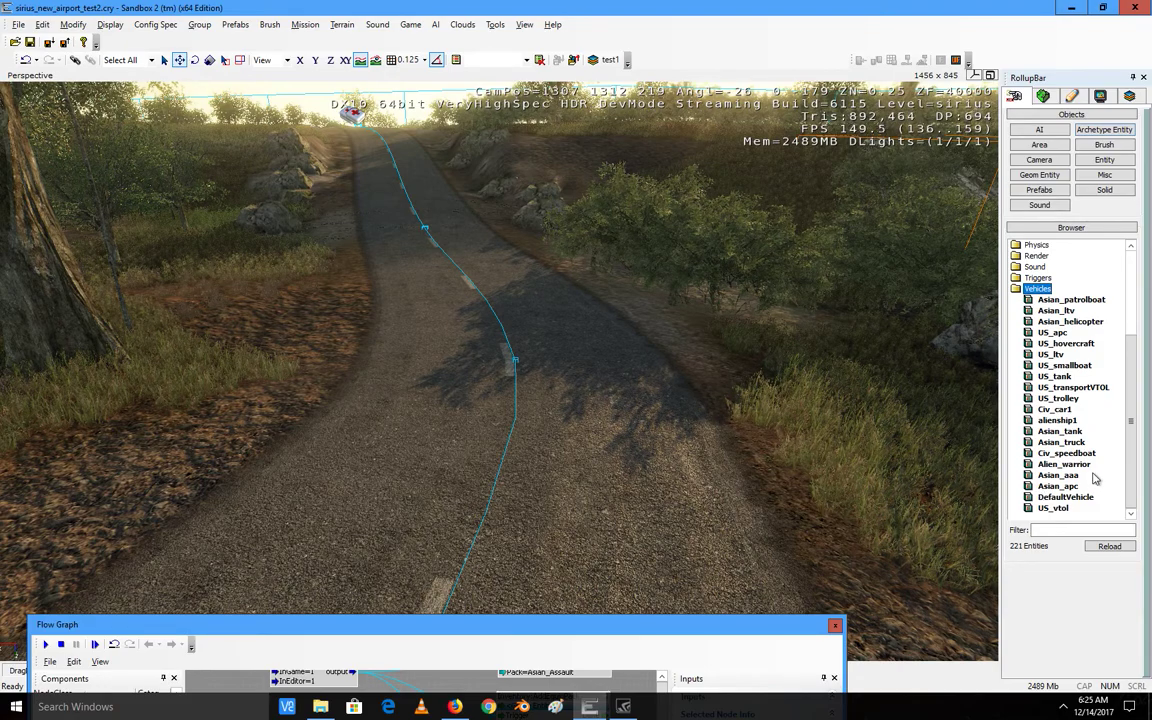
left_click_drag(1053, 315, 510, 378)
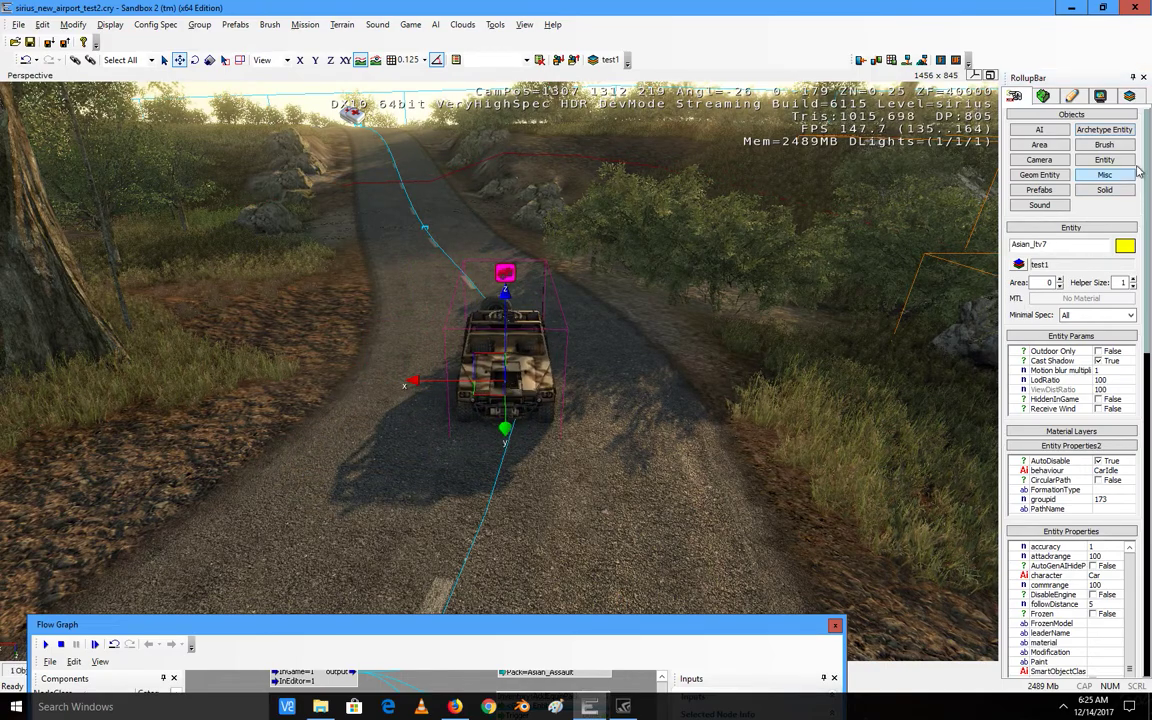
Step: Place a Grunt AI entity on the road beside the Asian_ltv
left_click(1104, 160)
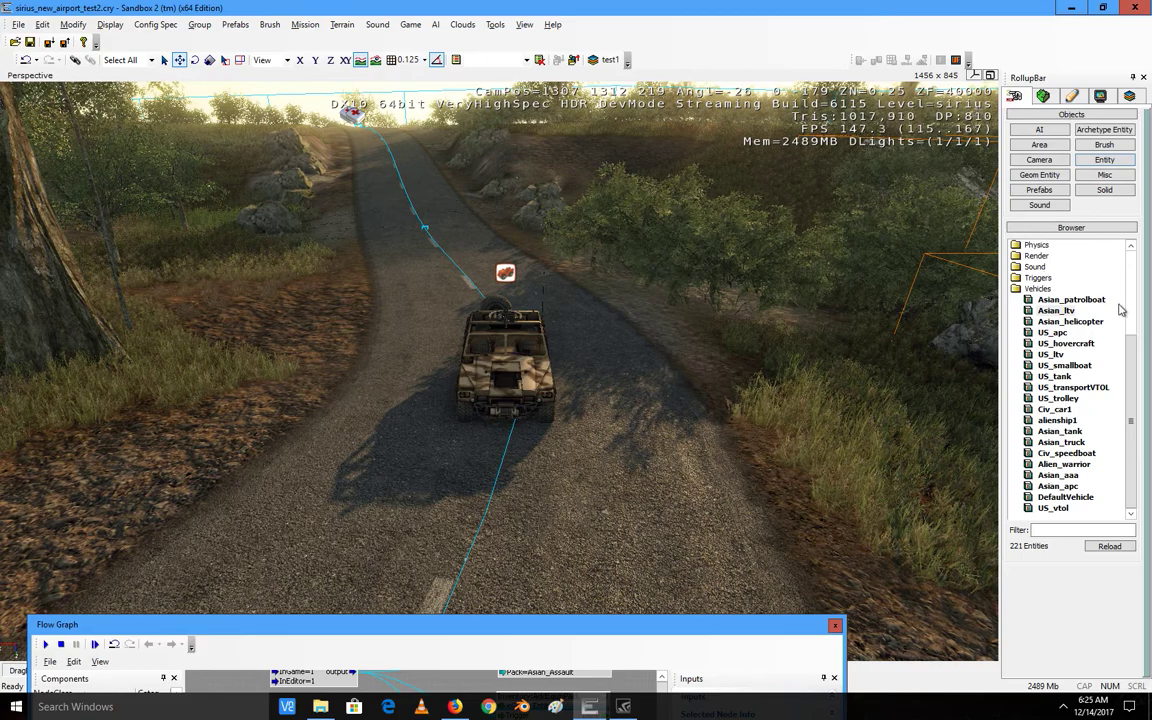
left_click_drag(1132, 352, 1132, 238)
left_click(1028, 246)
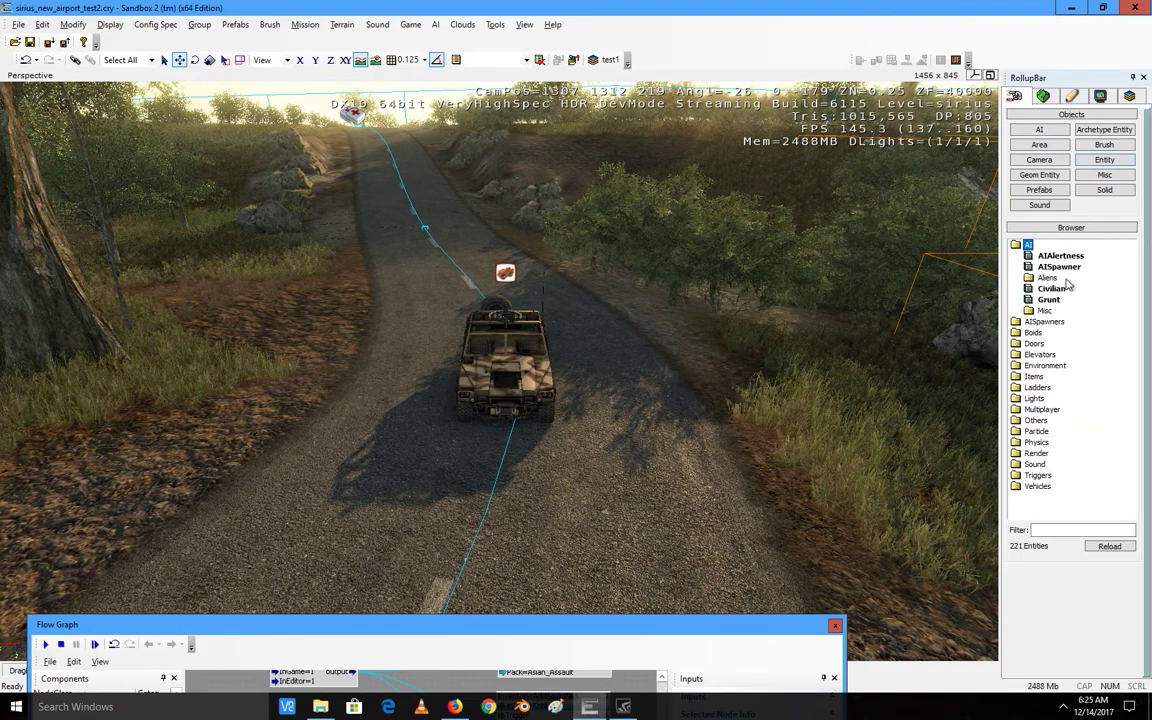
left_click(1049, 302)
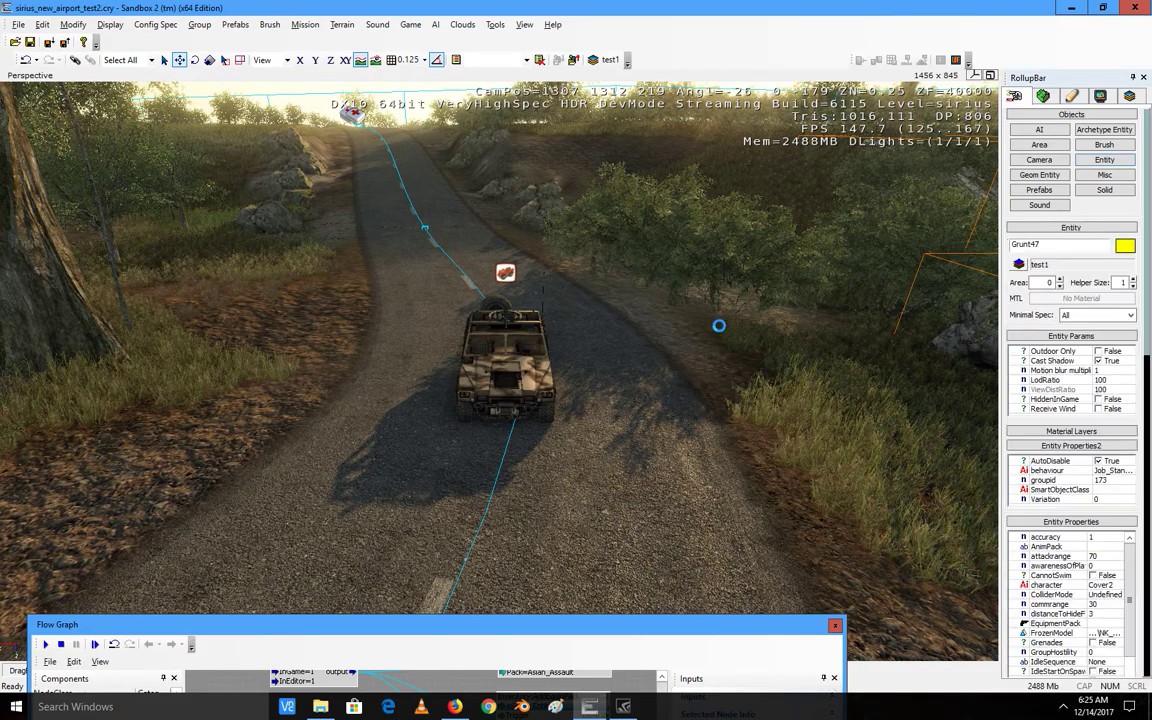
Step: Clone the Grunt and place the copy on the same side of the Asian_ltv, nearer its rear
key("ctrl+c")
right_click_drag(620, 328, 620, 327)
left_click(531, 354)
key("3")
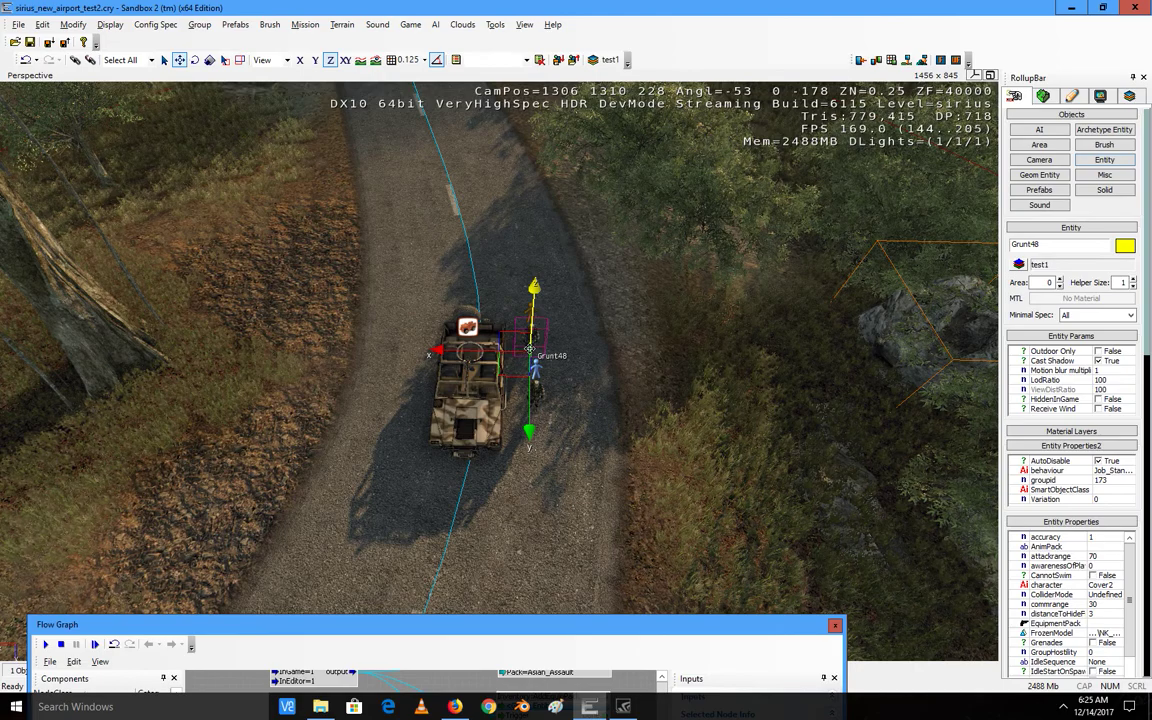
Step: Clone two more Grunts and place them along the opposite side of the Asian_ltv, following the terrain
key("ctrl+c")
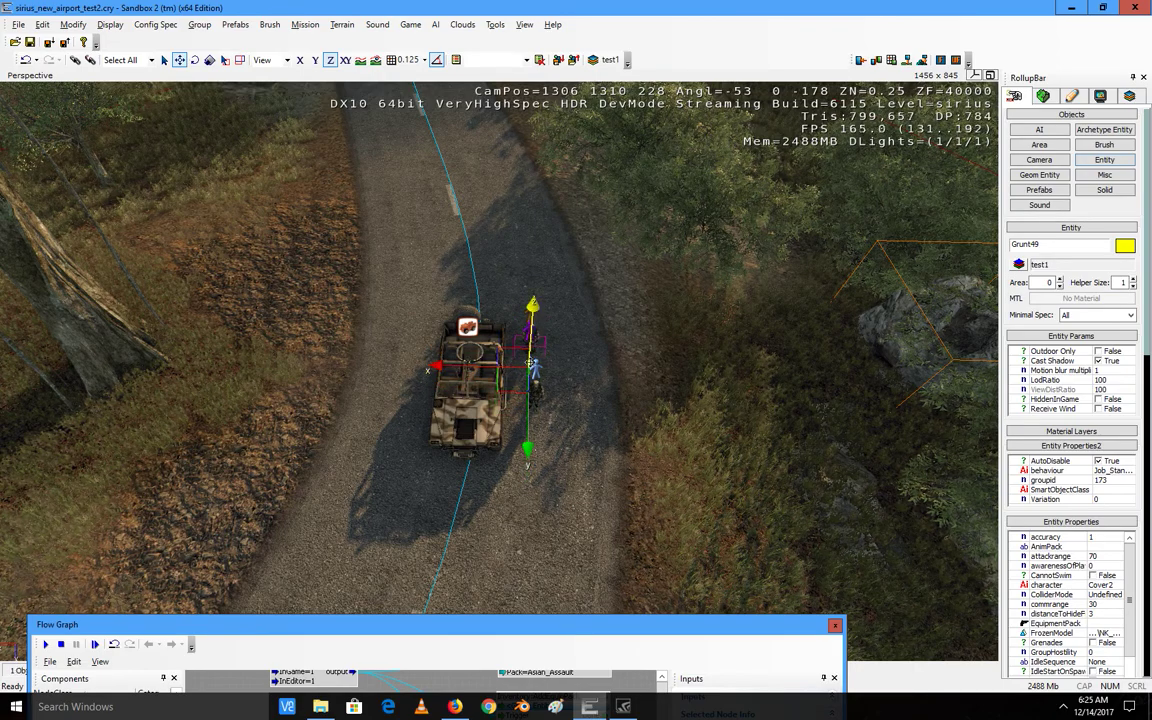
left_click(551, 339)
left_click(534, 333)
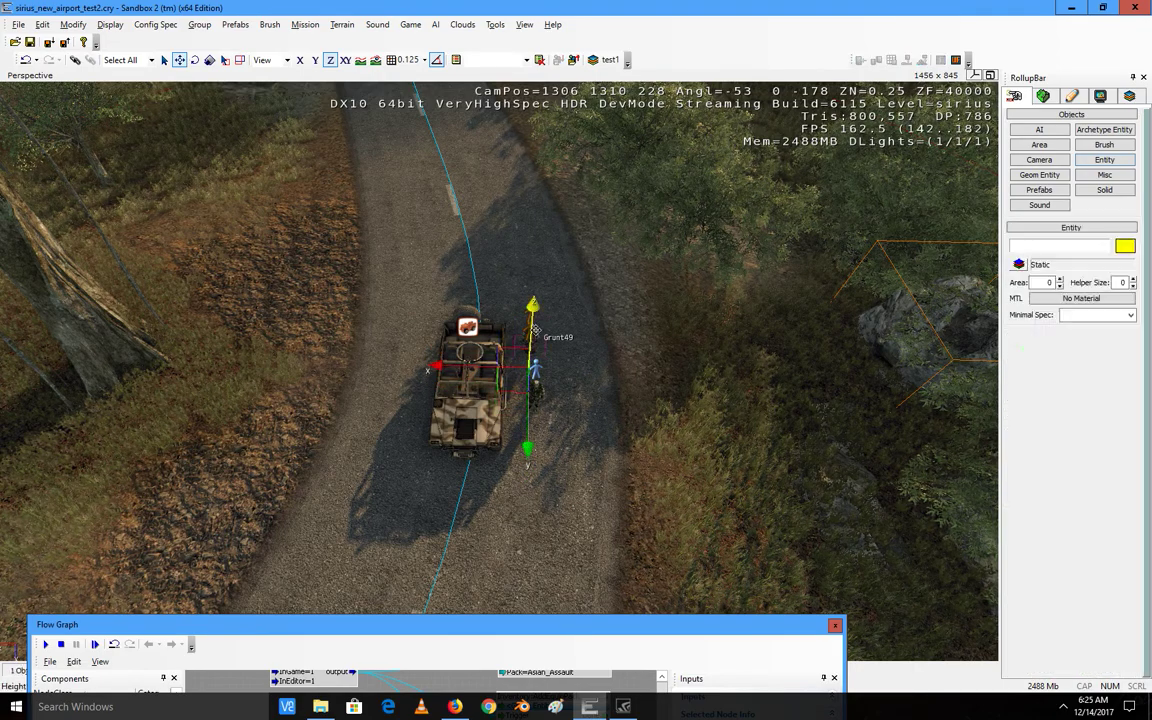
left_click_drag(471, 356, 362, 353)
left_click_drag(418, 310, 419, 290)
left_click(360, 60)
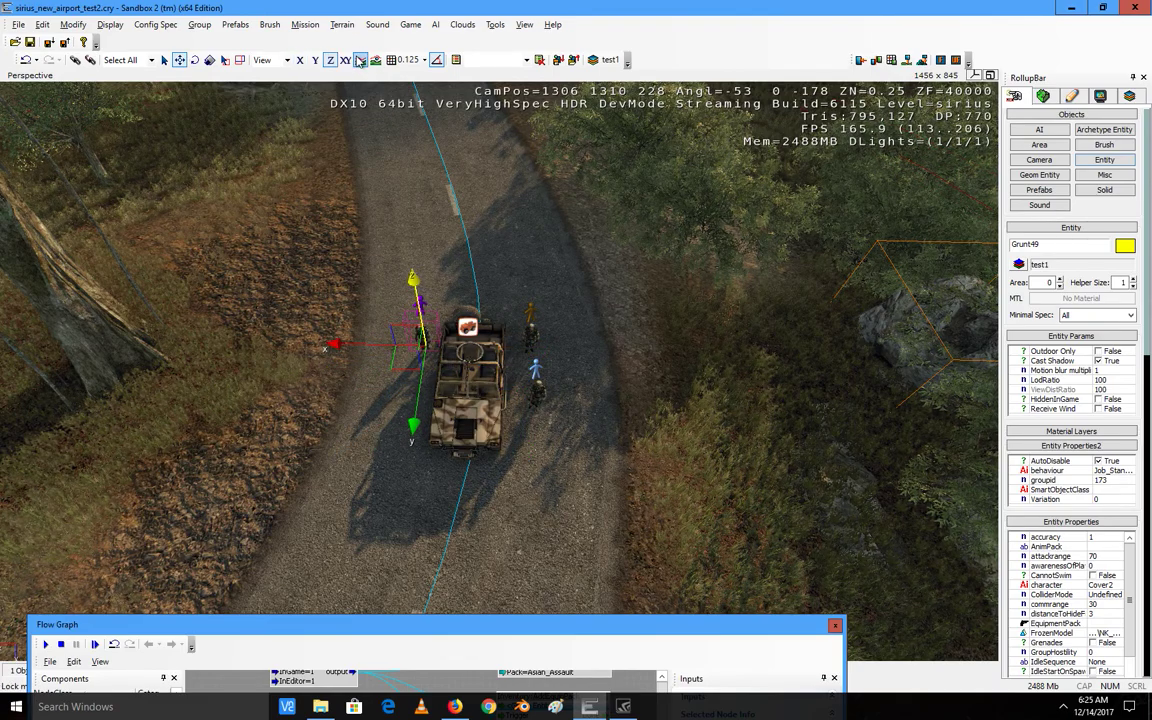
left_click_drag(420, 345, 418, 408)
left_click(411, 403)
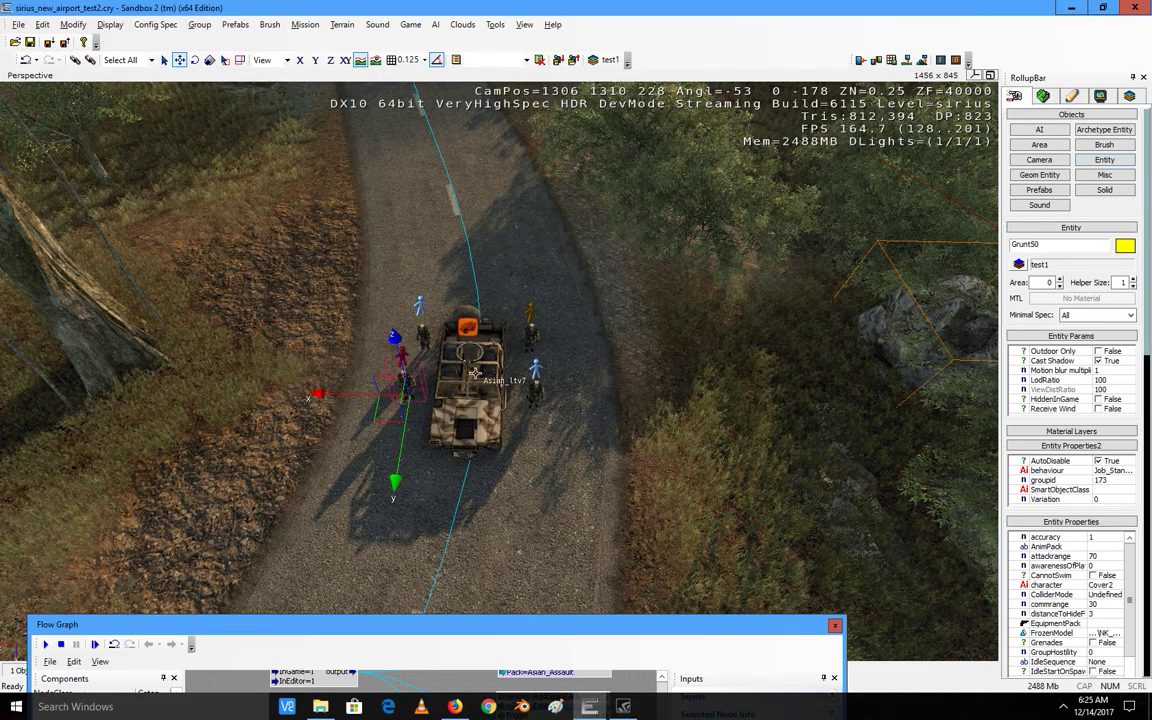
Step: Create a flow graph for the Asian_ltv in a new group named enter_assian_ltv
left_click(500, 355)
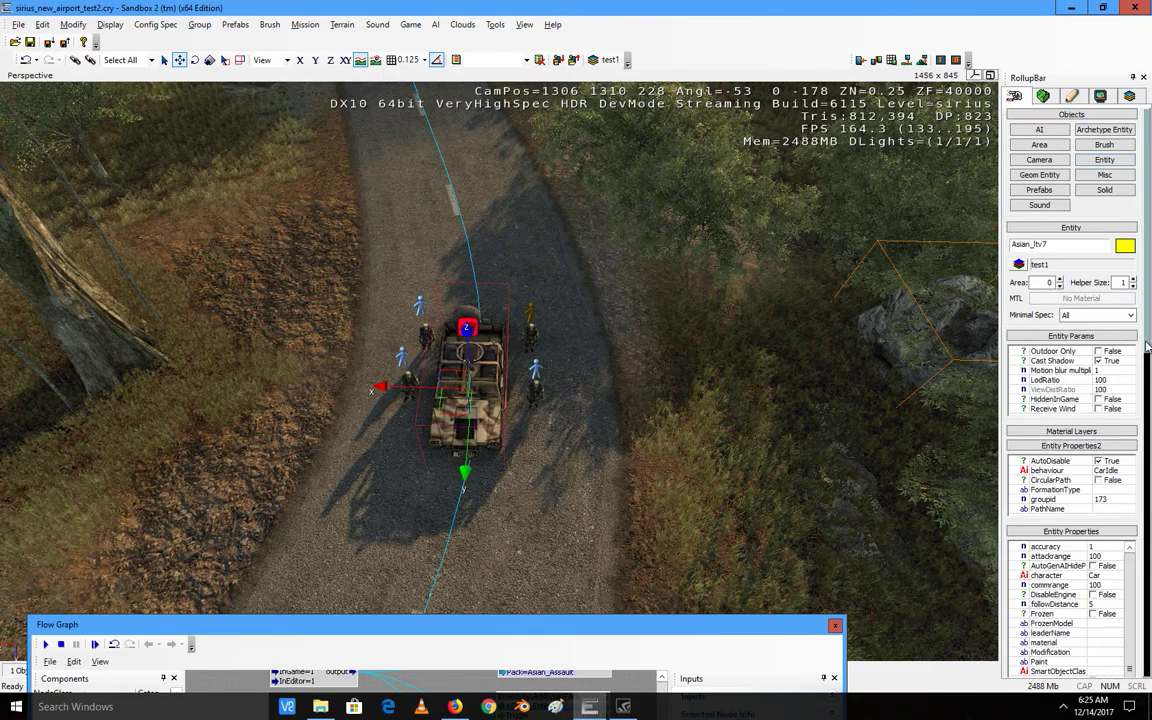
left_click_drag(1149, 340, 1149, 585)
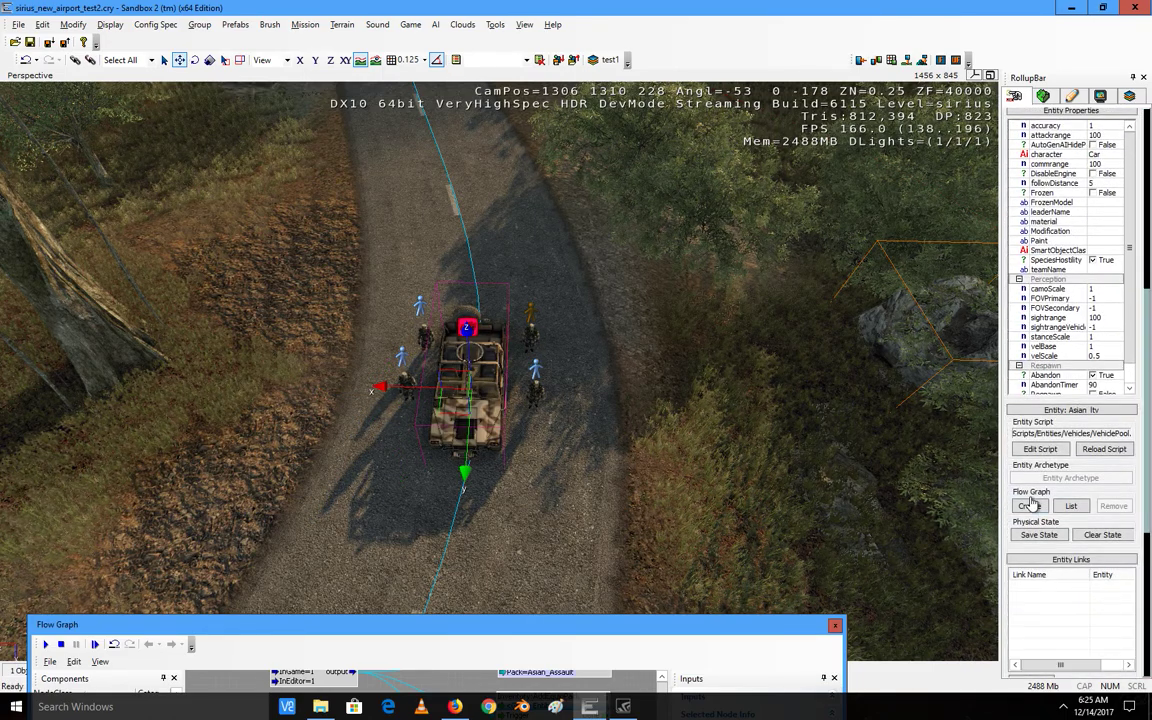
left_click(1030, 506)
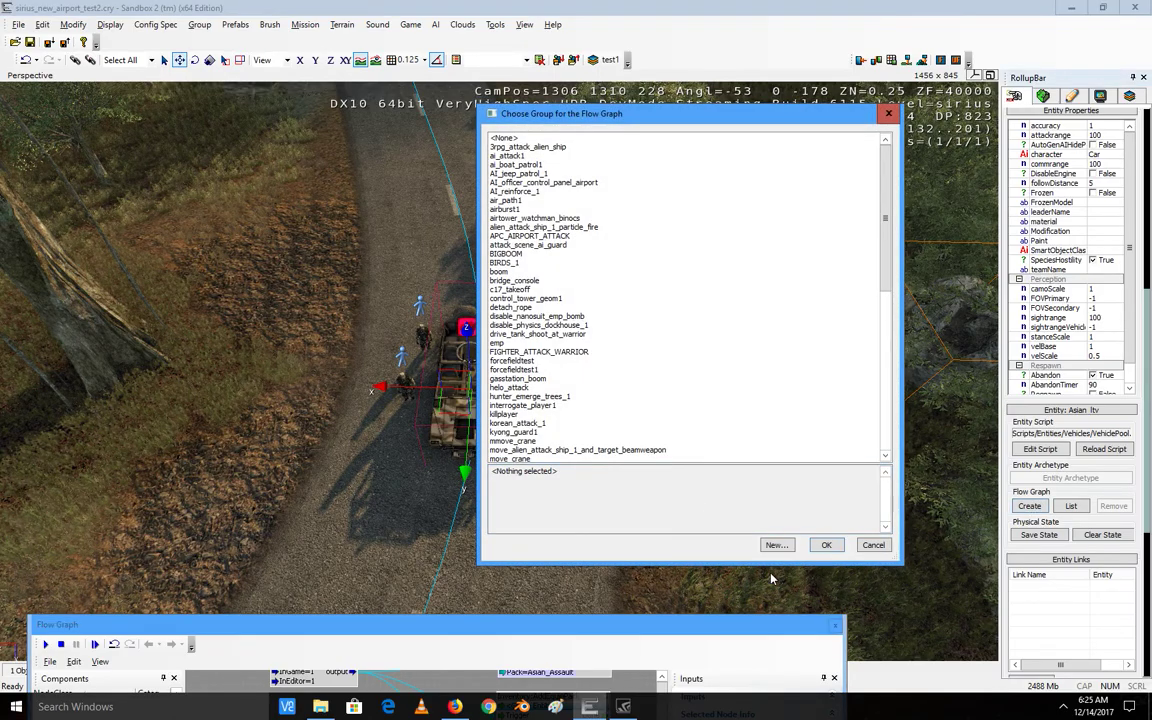
left_click(775, 546)
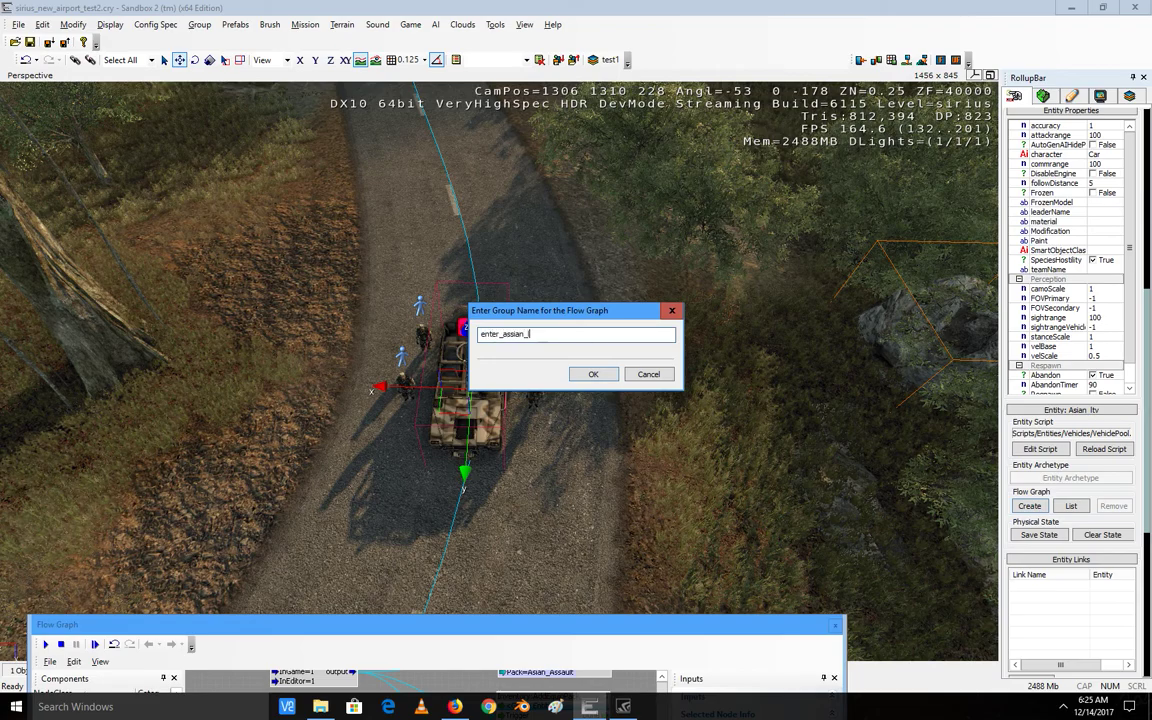
key("Return")
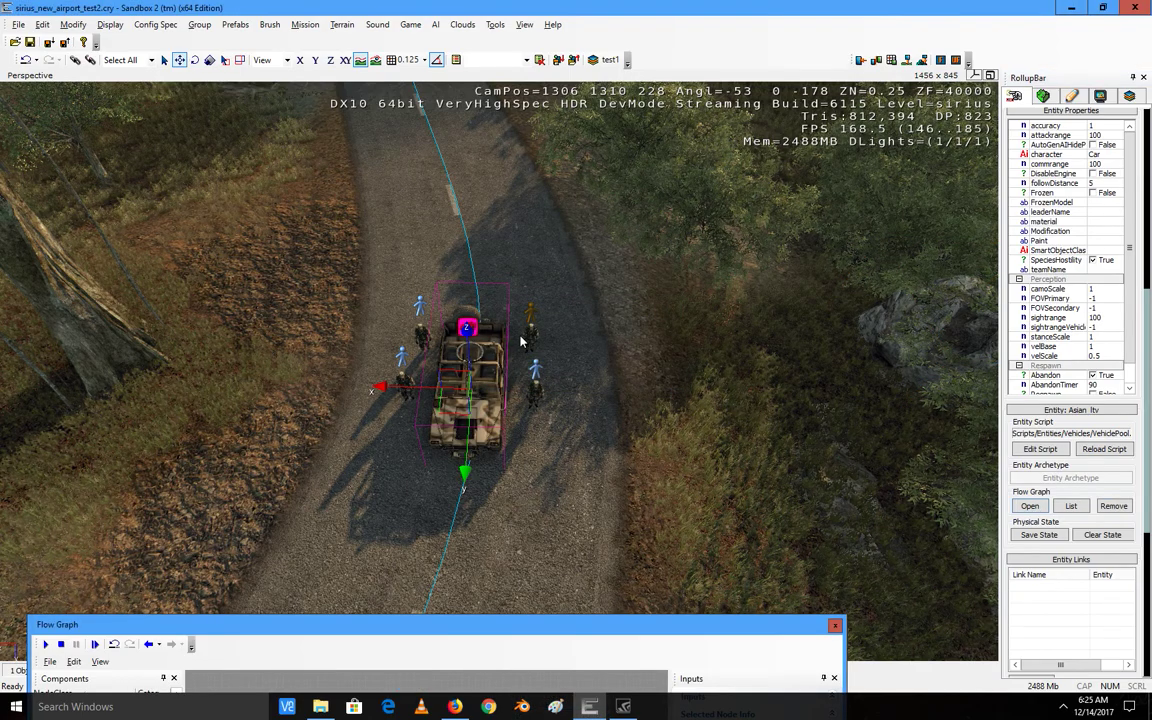
Step: Add a Vehicle Enter node to the empty enter_assian_ltv flow graph
left_click_drag(504, 629, 1100, 375)
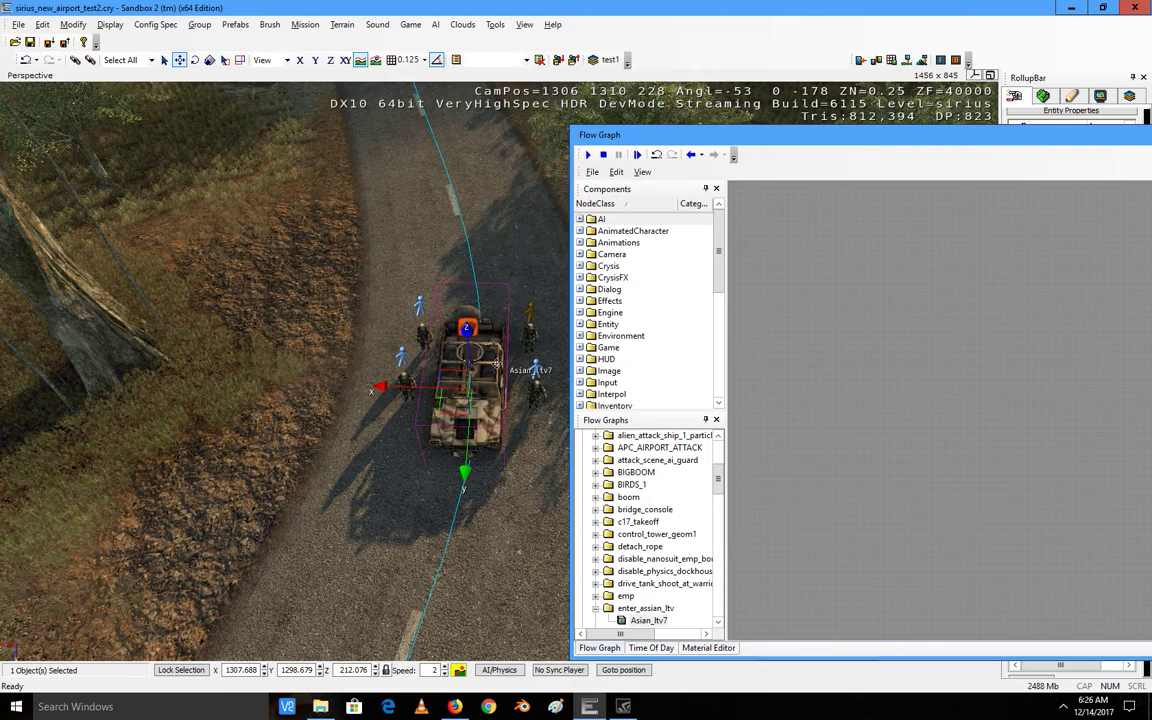
right_click(936, 216)
mouse_move(975, 222)
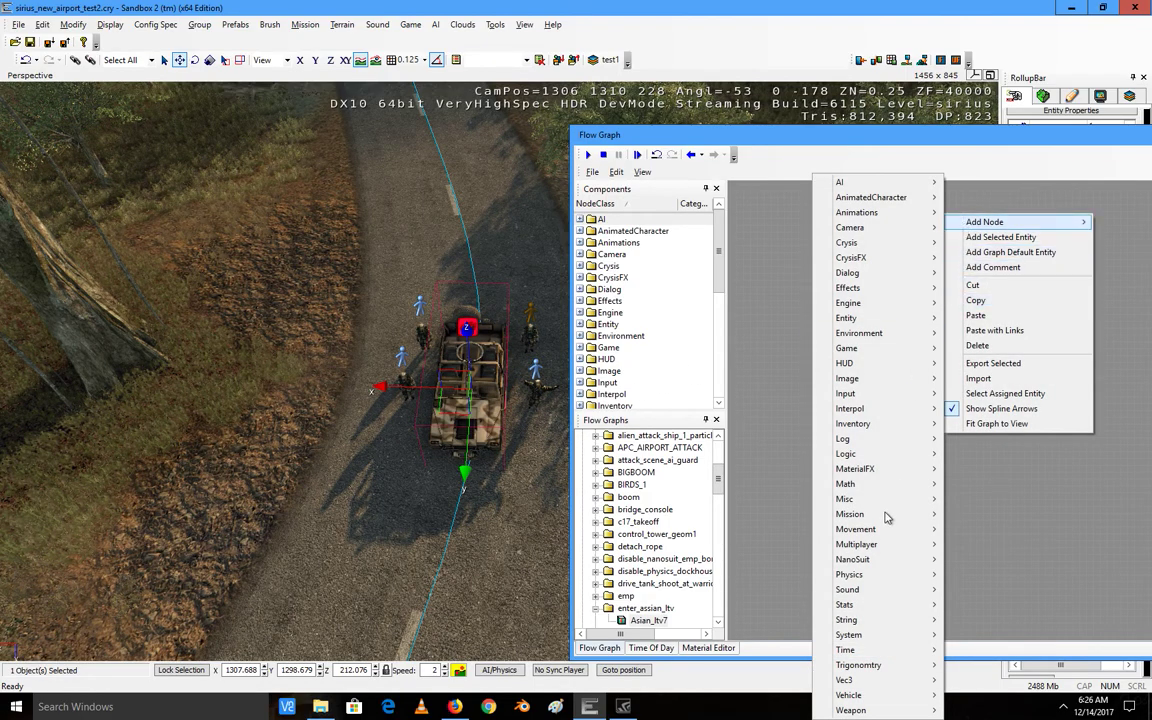
mouse_move(875, 698)
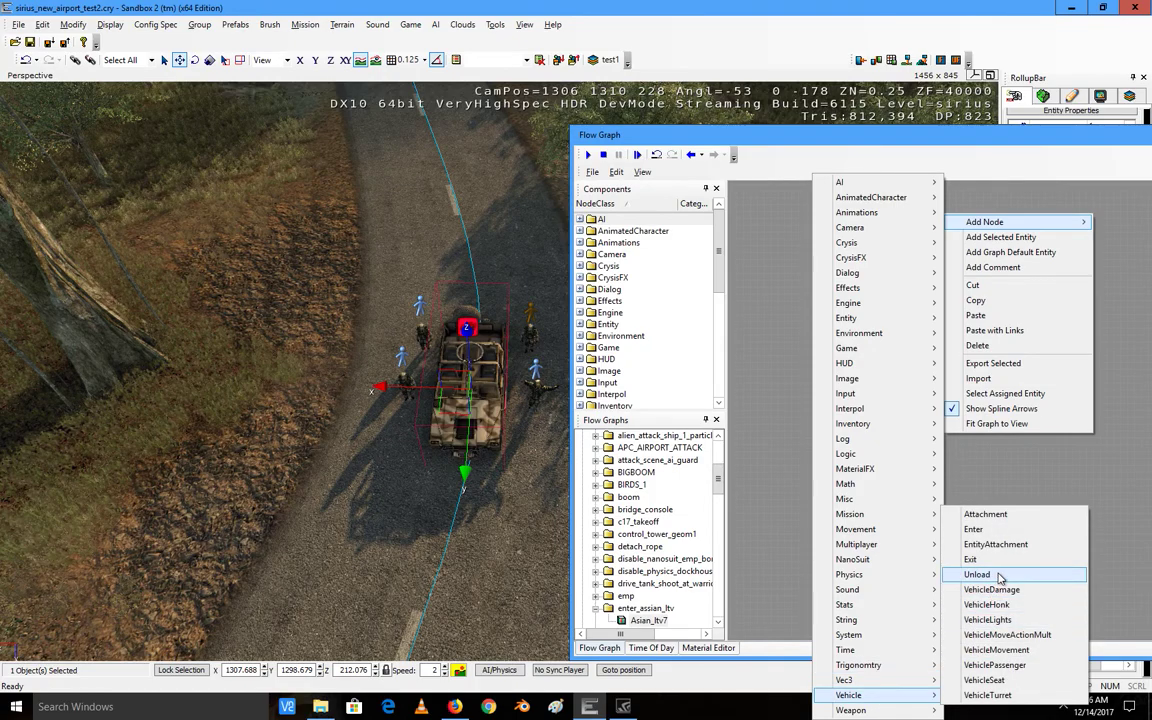
left_click(975, 529)
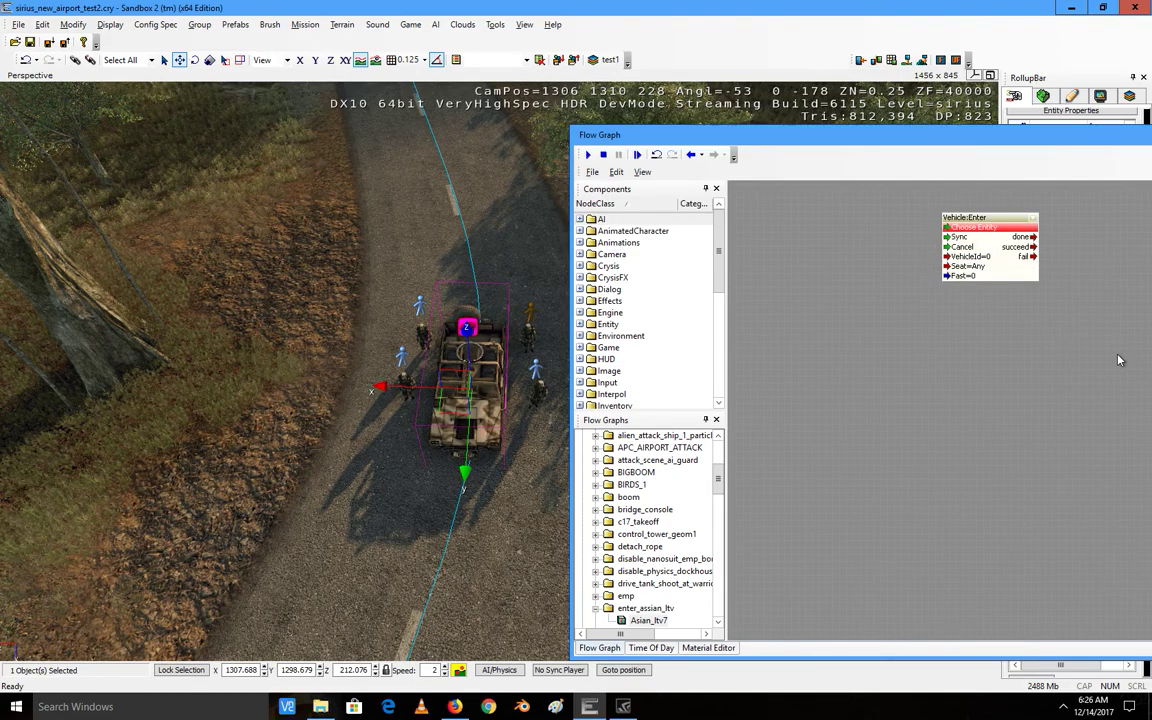
Step: Paste three copies of the Vehicle:Enter node and align them in a column below the original
left_click(993, 322)
key("ctrl+v")
left_click_drag(1016, 321, 963, 306)
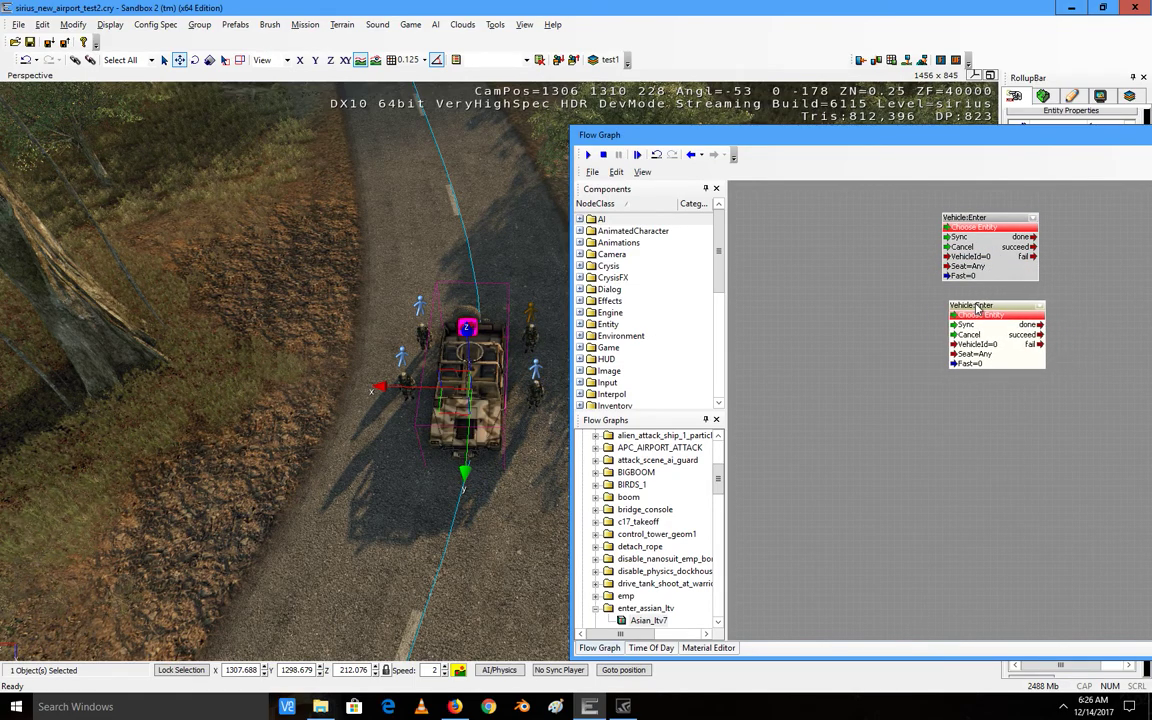
left_click(905, 388)
key("ctrl+v")
left_click_drag(1025, 428, 964, 394)
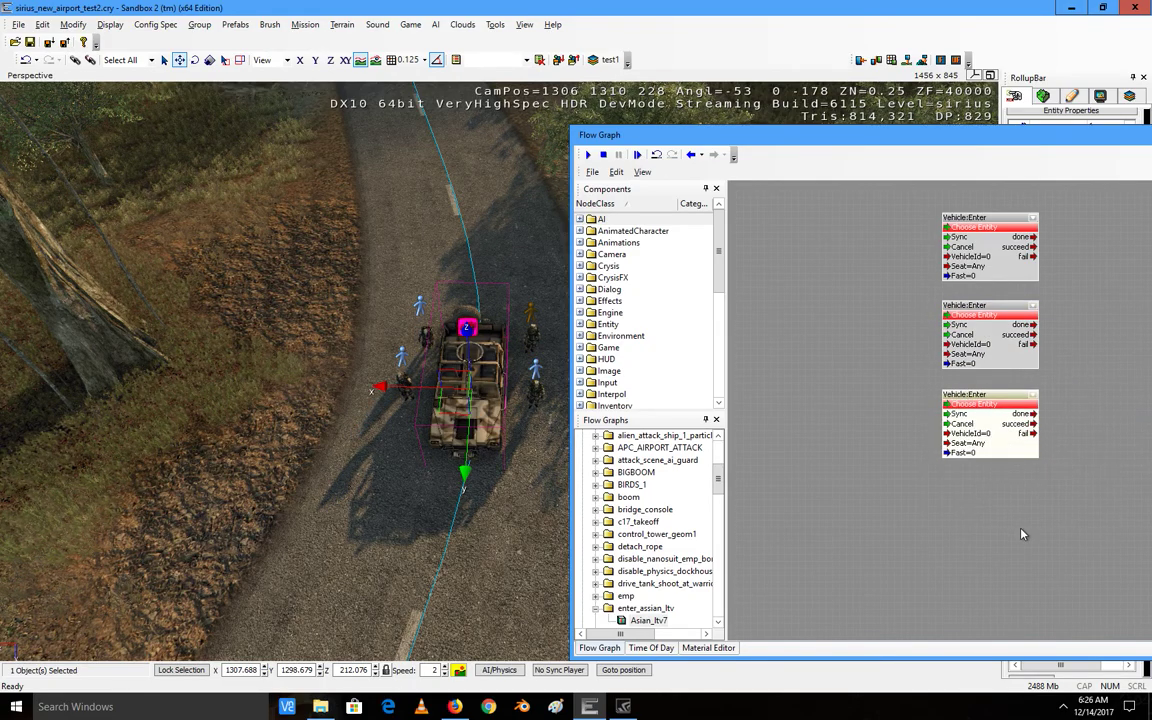
key("ctrl+v")
mouse_move(1011, 492)
left_mouse_down()
mouse_move(1118, 551)
mouse_move(996, 482)
left_mouse_up()
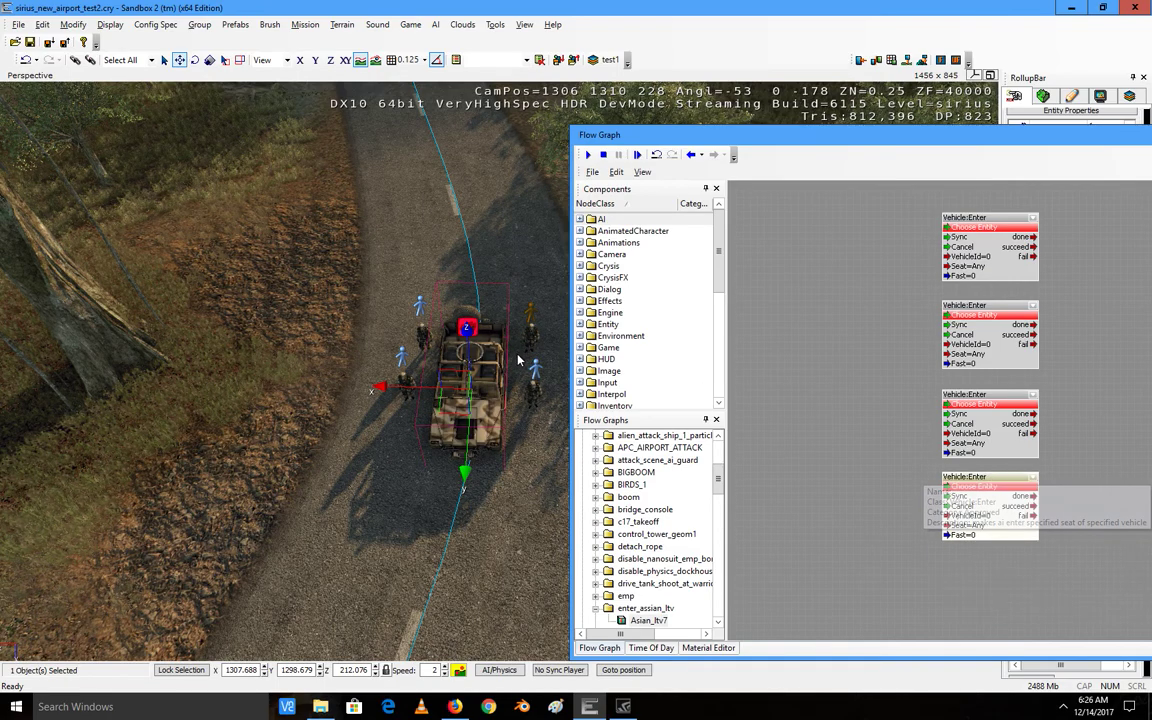
Step: Assign Grunt47, Grunt48, Grunt50 and Grunt49 as entities of the four Vehicle:Enter nodes, in order down the column
left_click(534, 390)
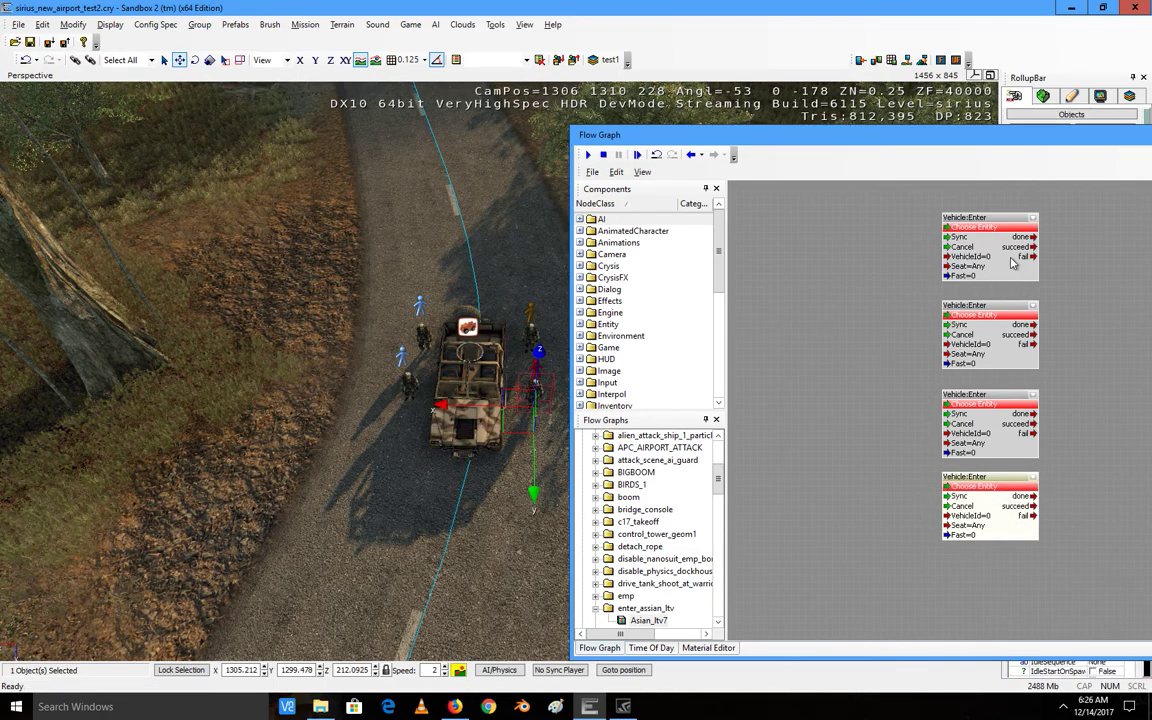
right_click(950, 228)
left_click(1030, 240)
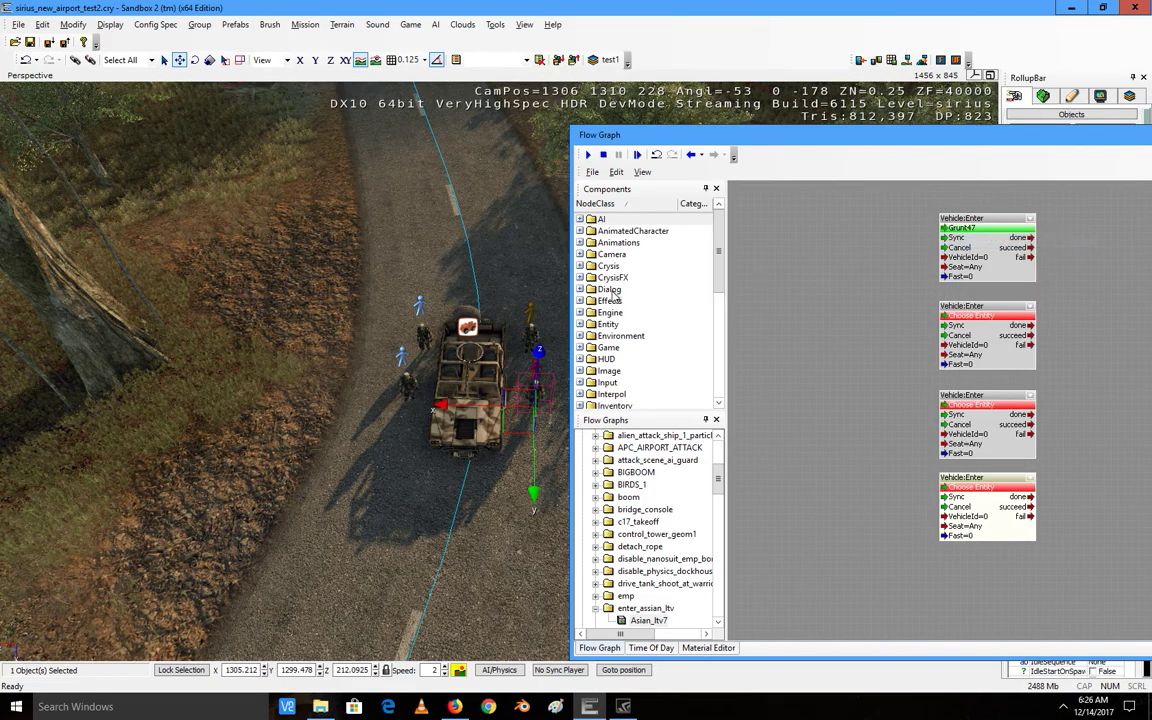
right_click(975, 335)
left_click(1030, 345)
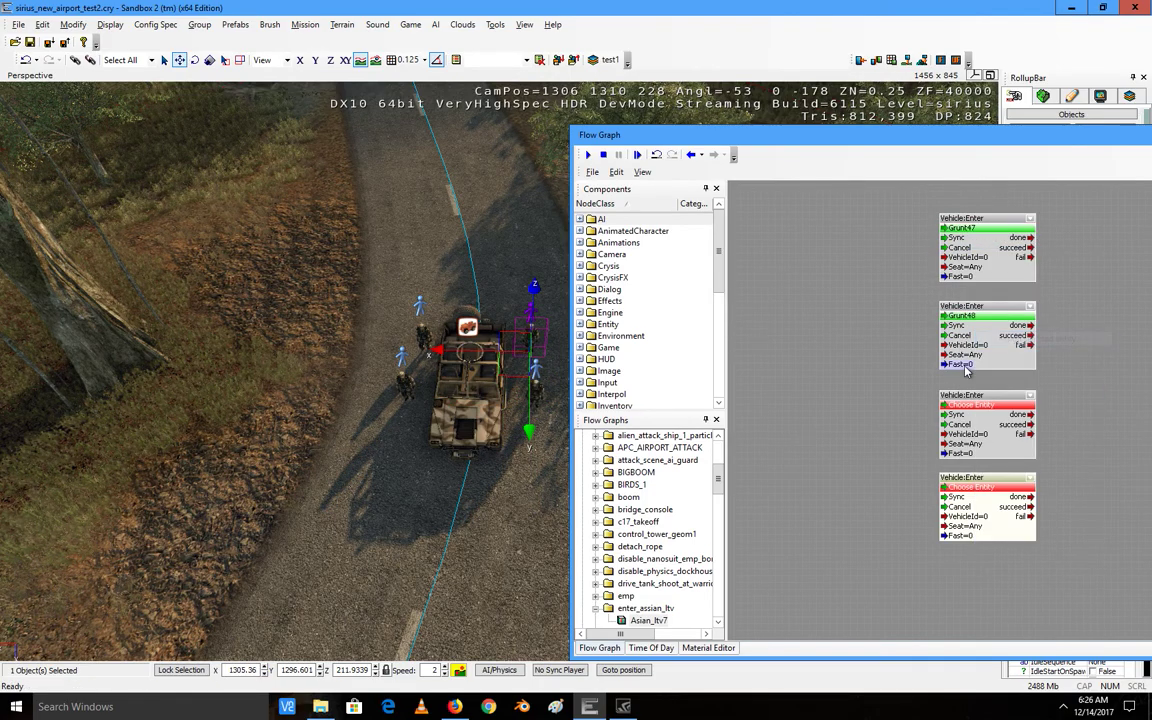
left_click(401, 380)
right_click(977, 416)
left_click(1030, 426)
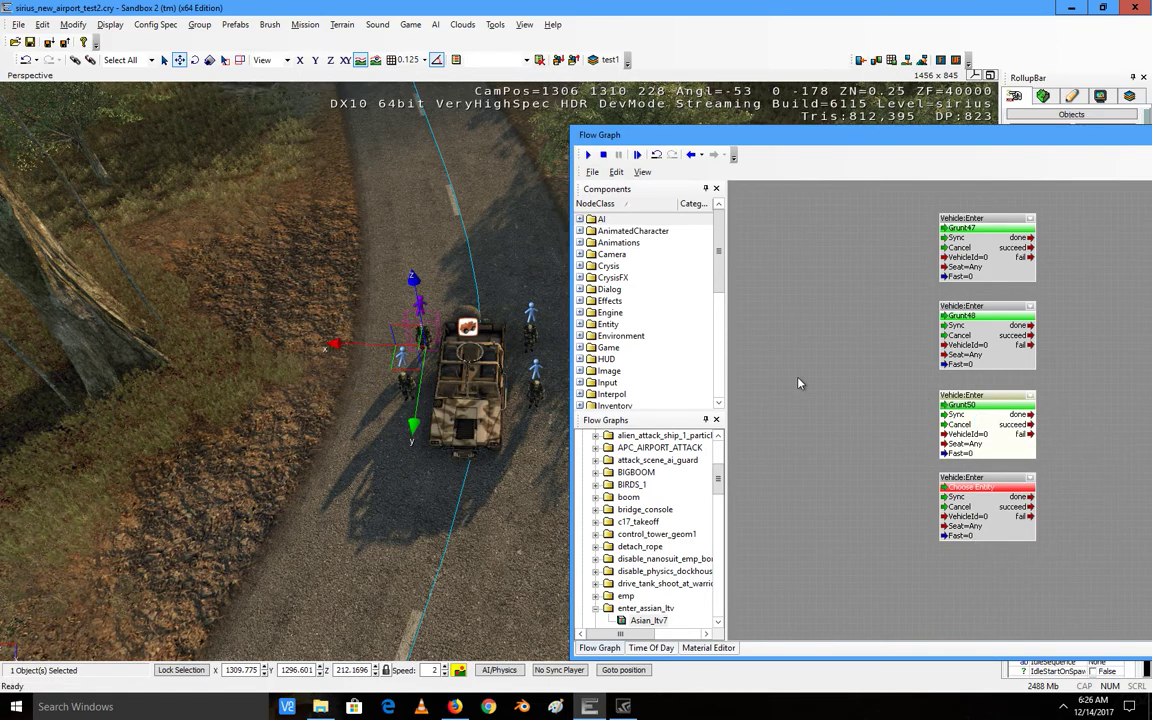
right_click(1003, 500)
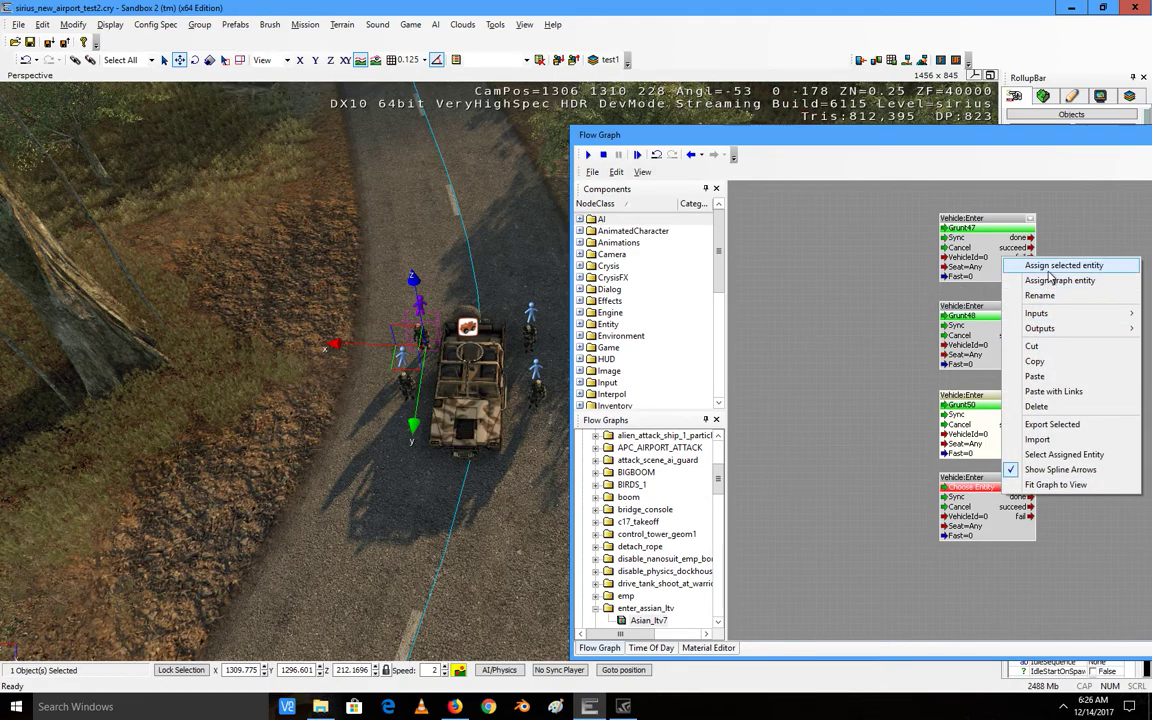
left_click(1032, 262)
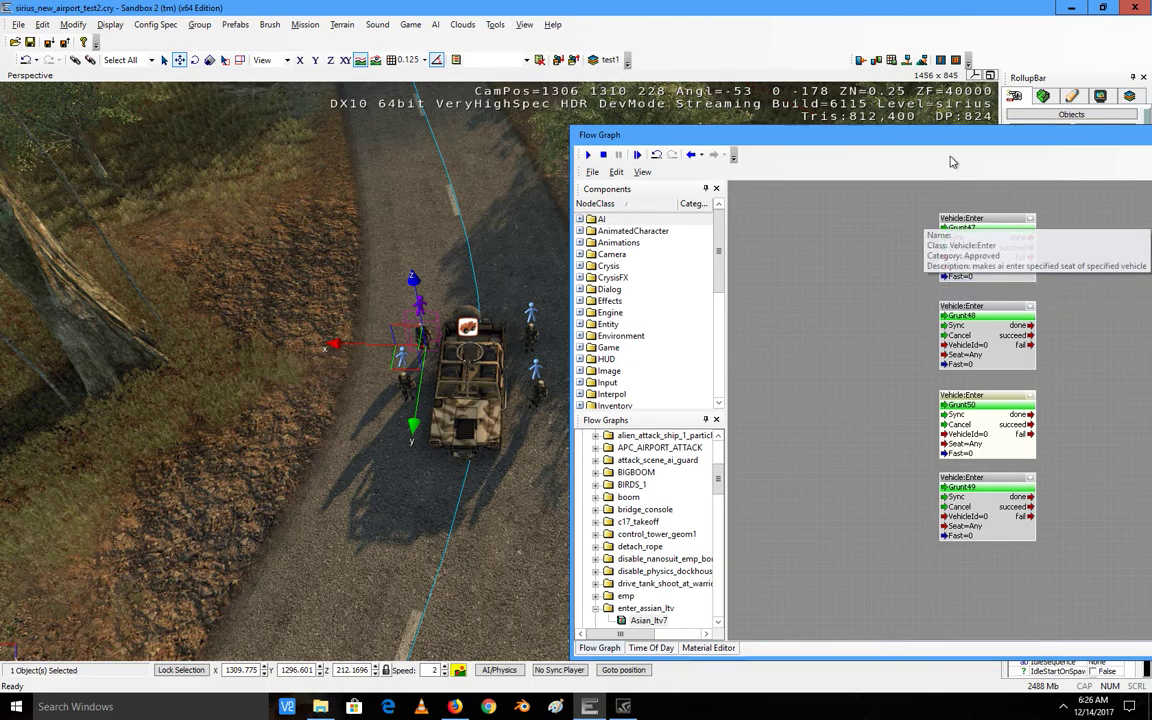
Step: Set the Fast input to True on all four Vehicle:Enter nodes
left_click_drag(940, 139, 605, 115)
left_click(654, 223)
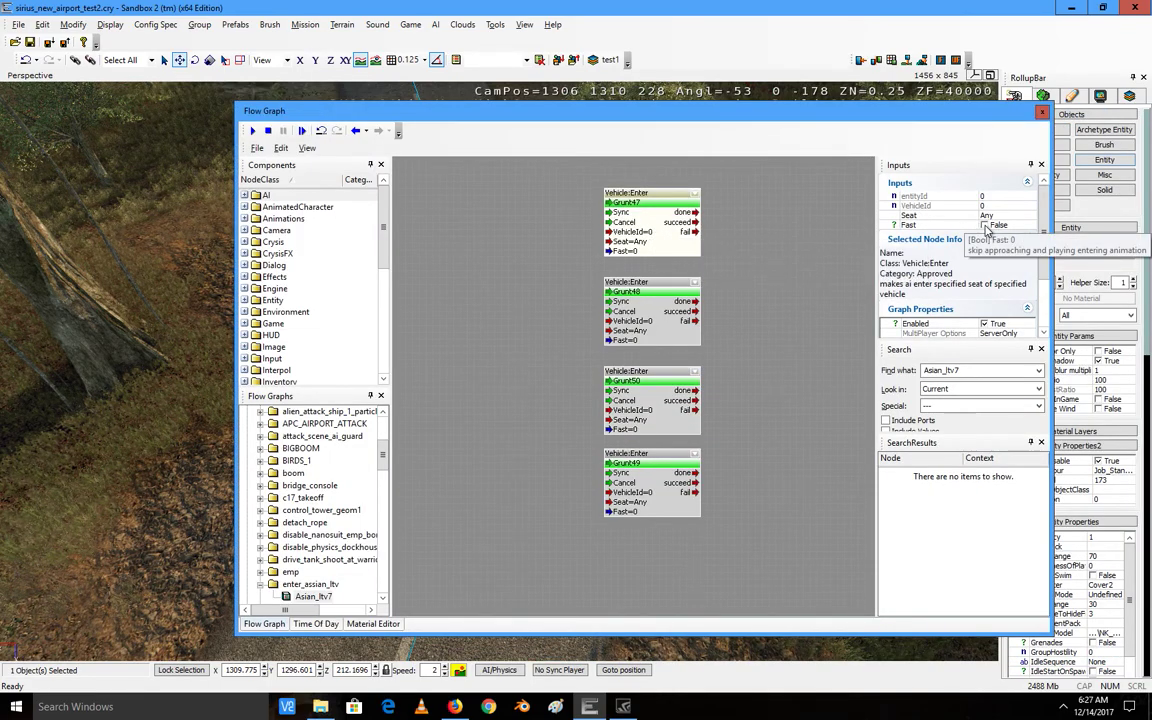
left_click(985, 225)
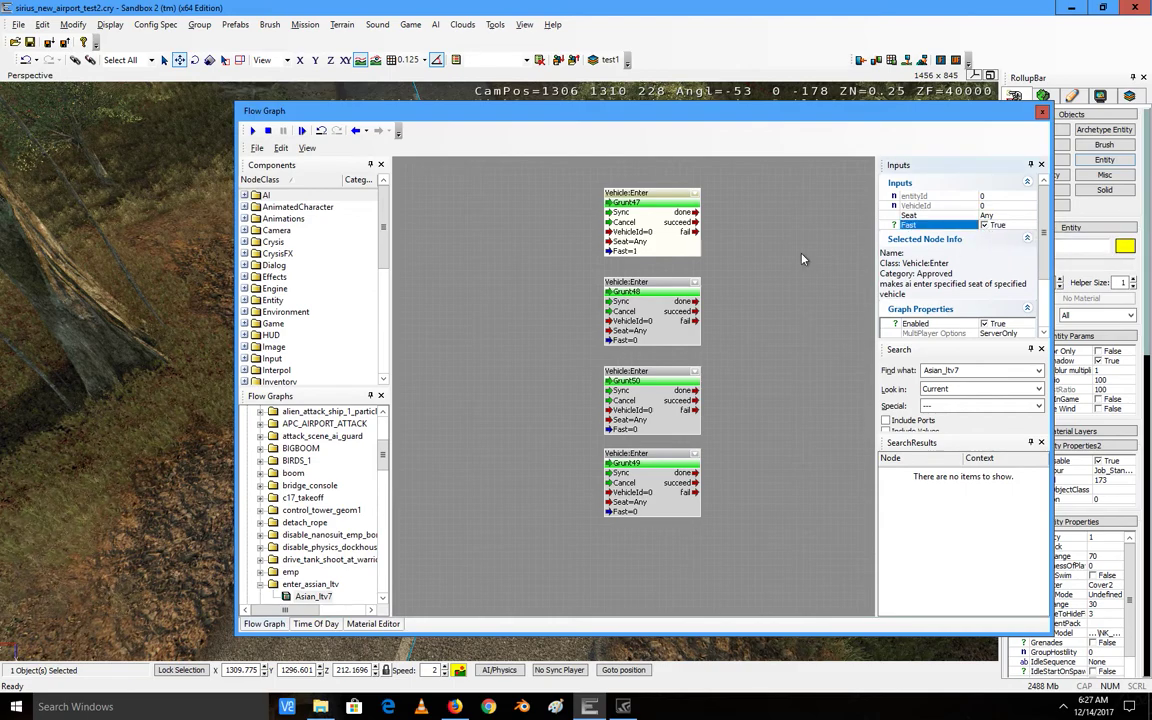
left_click(606, 312)
left_click(985, 225)
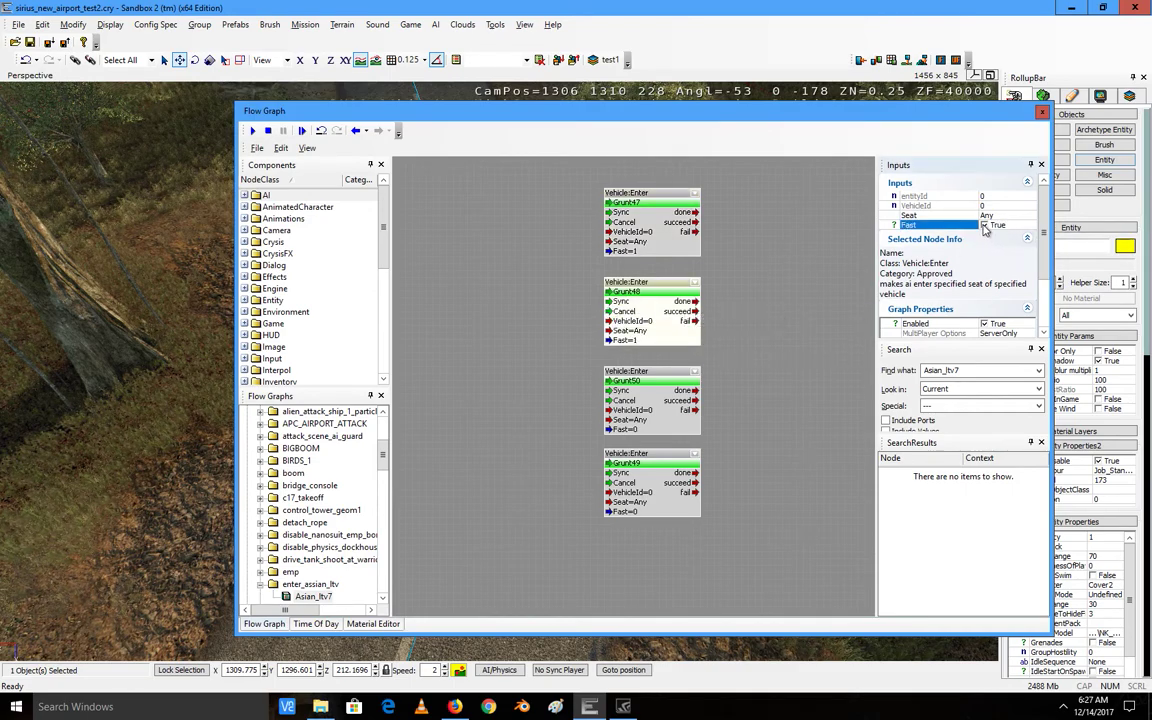
left_click(651, 405)
left_click(985, 225)
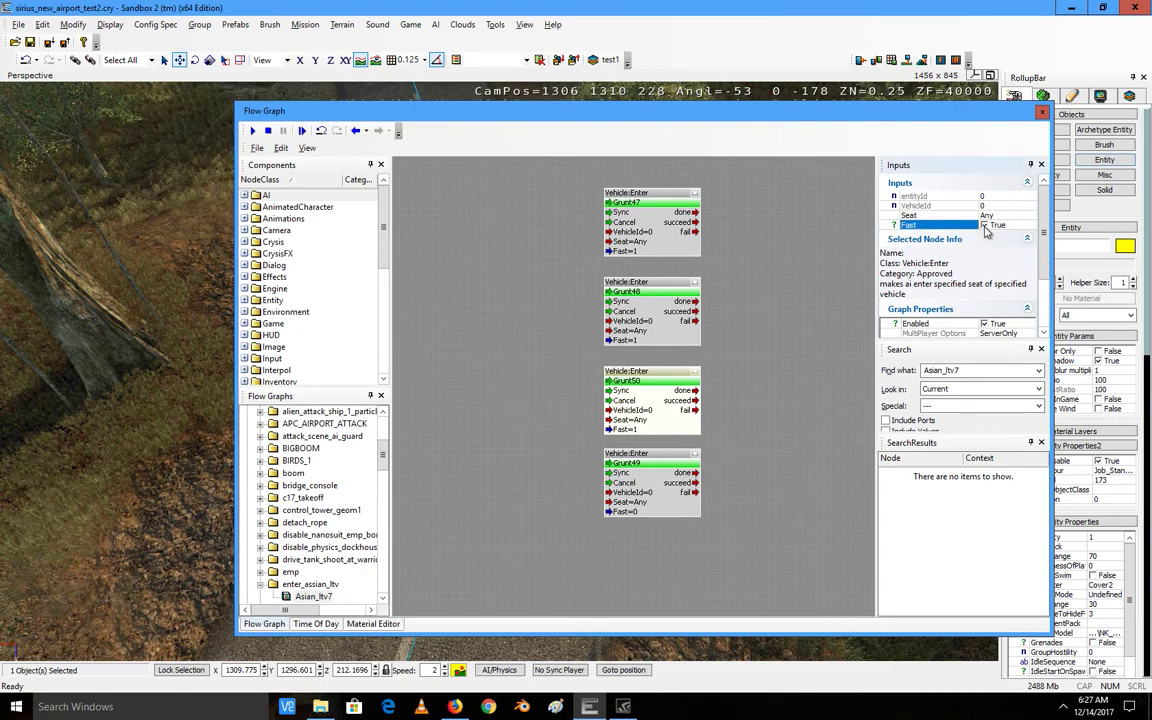
left_click(655, 480)
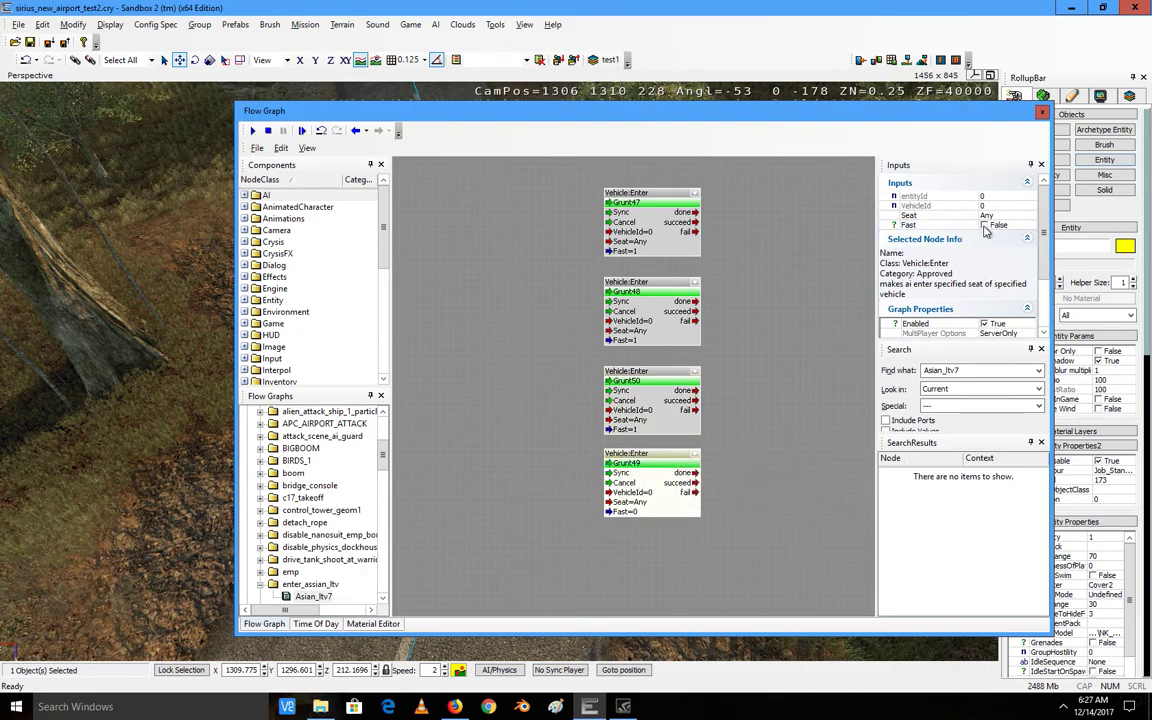
left_click(985, 225)
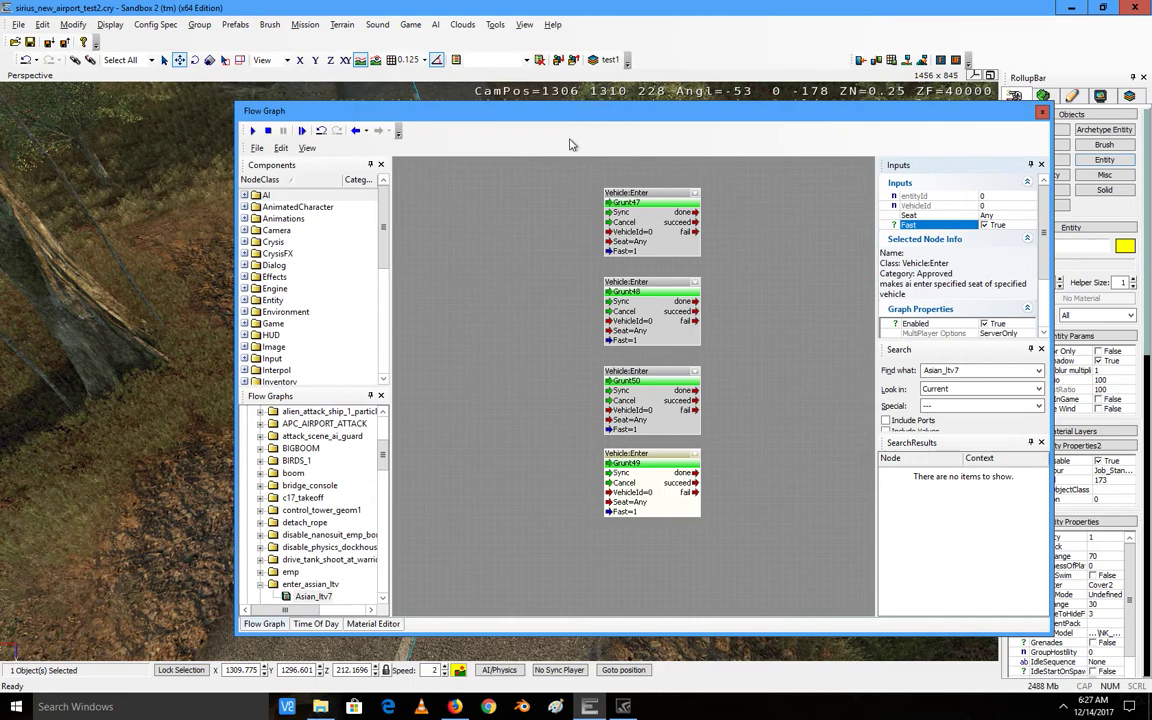
Step: Add a Misc Start node beside the column of Vehicle:Enter nodes
left_click_drag(597, 118, 606, 305)
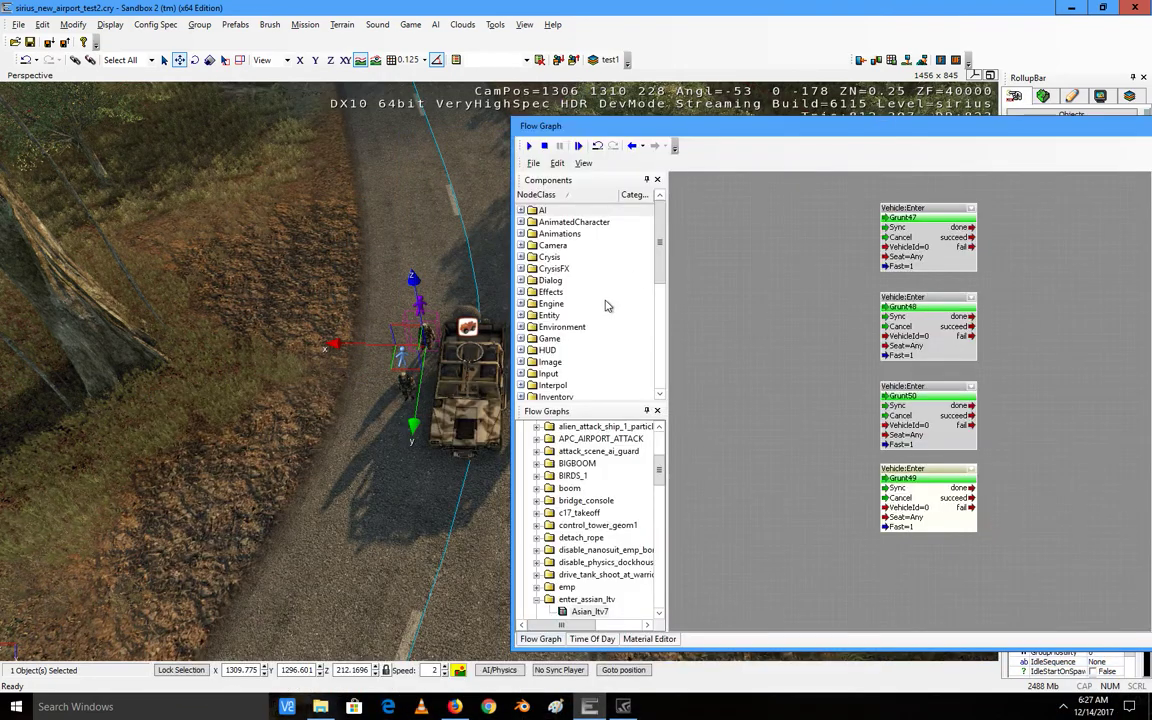
right_click(714, 264)
mouse_move(741, 278)
mouse_move(910, 352)
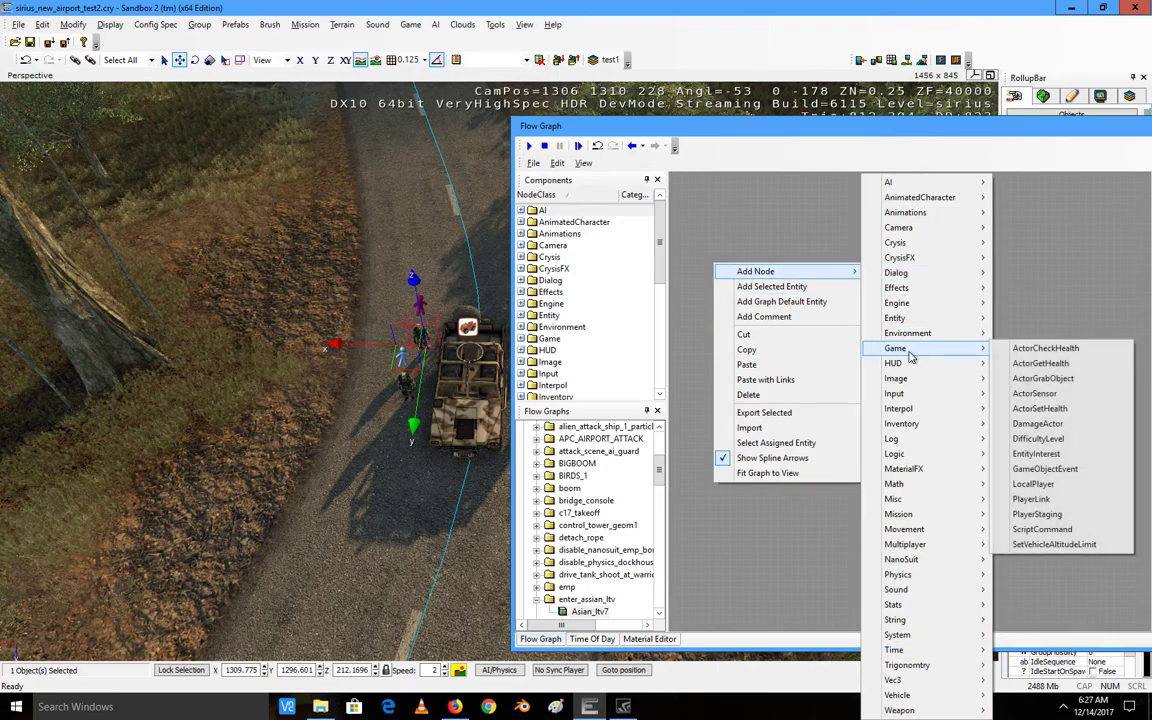
mouse_move(918, 501)
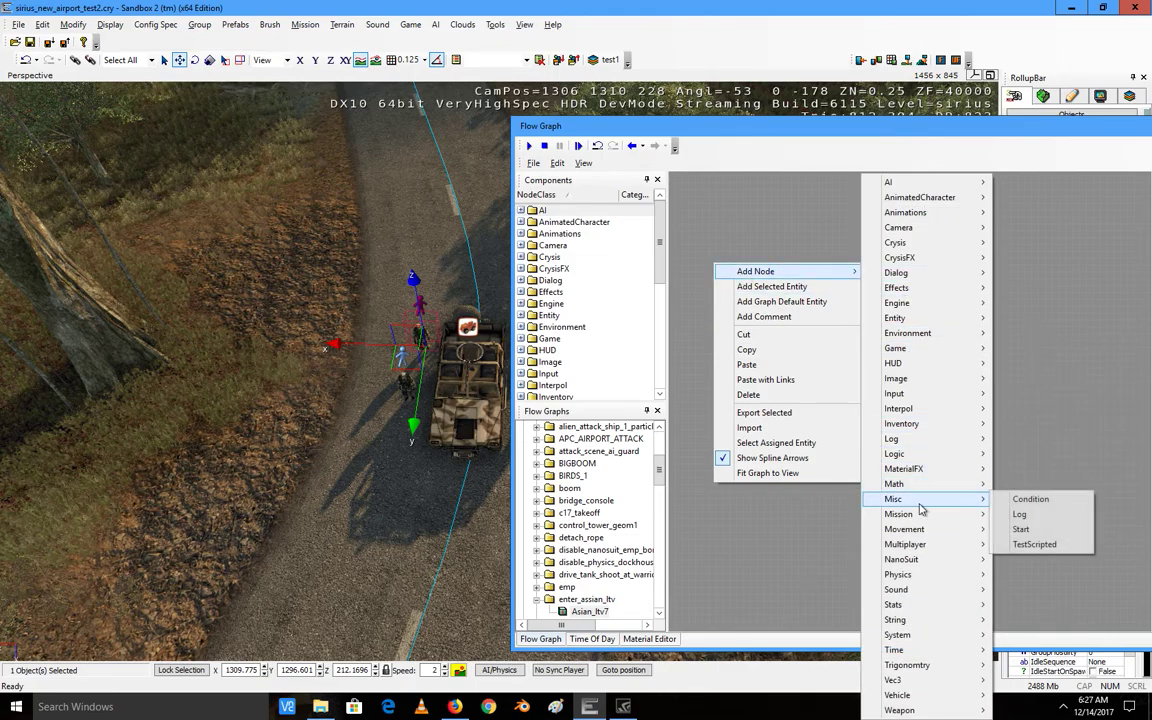
left_click(1050, 530)
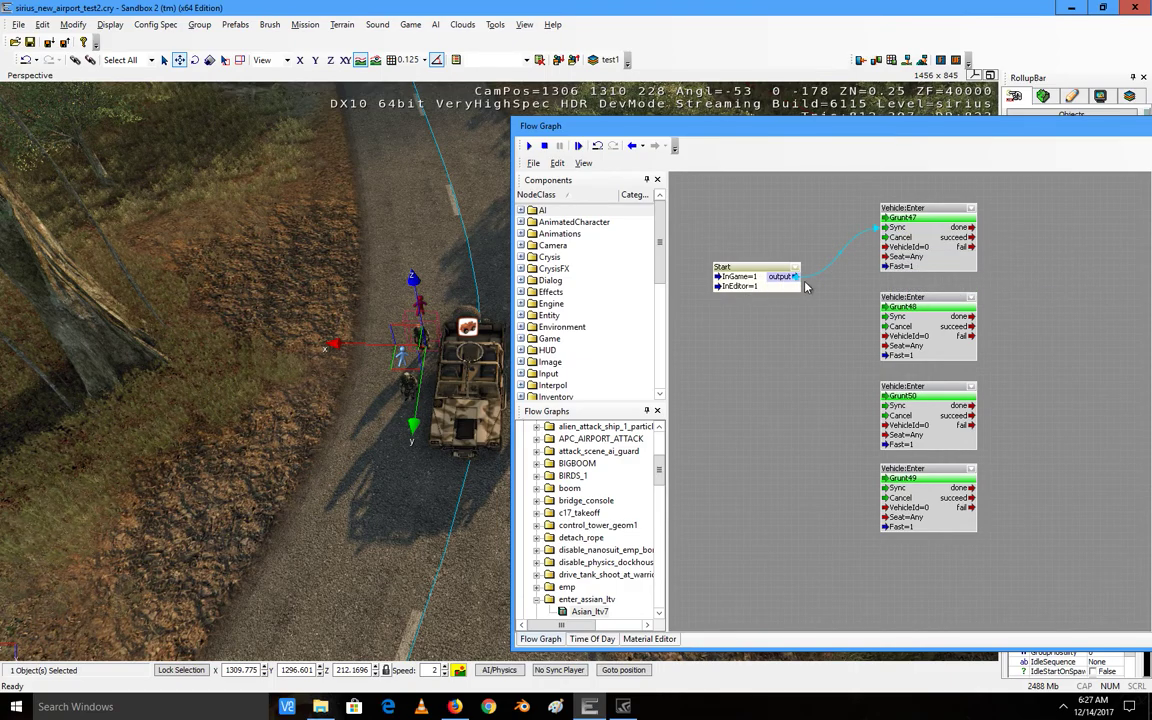
Step: Link the Start node's output to the Sync input of all four Vehicle:Enter nodes and move the Start node farther from them
left_click_drag(905, 323, 896, 317)
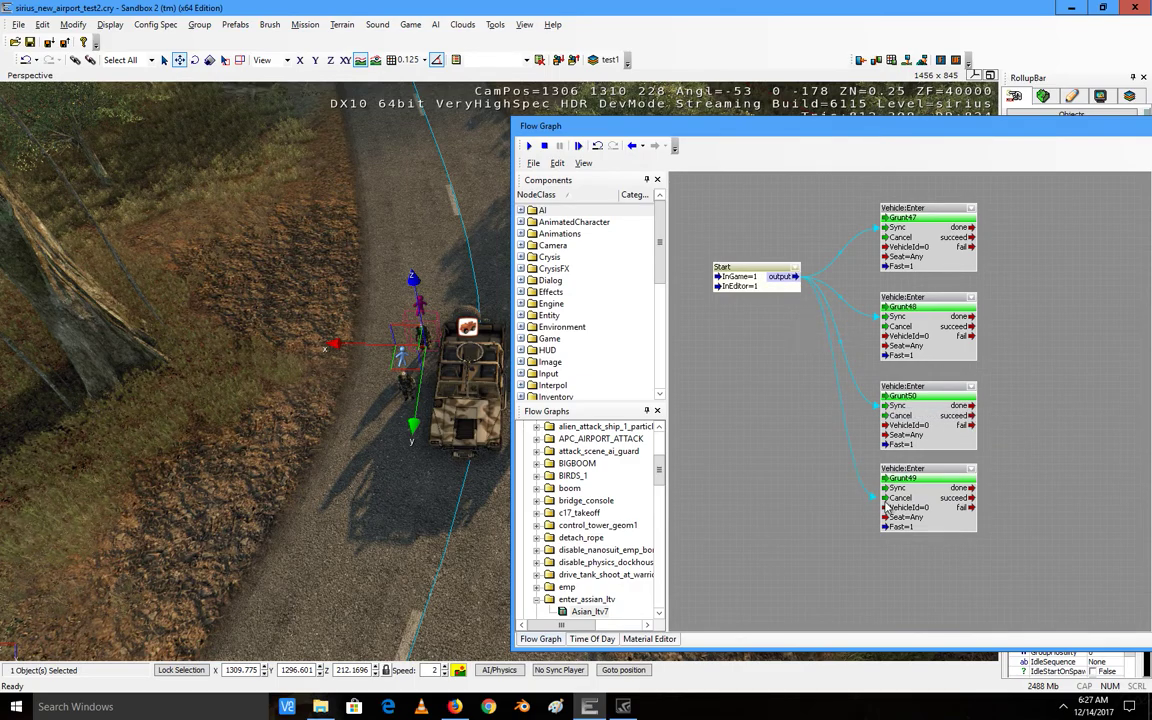
left_click_drag(887, 507, 884, 488)
left_click_drag(745, 270, 700, 273)
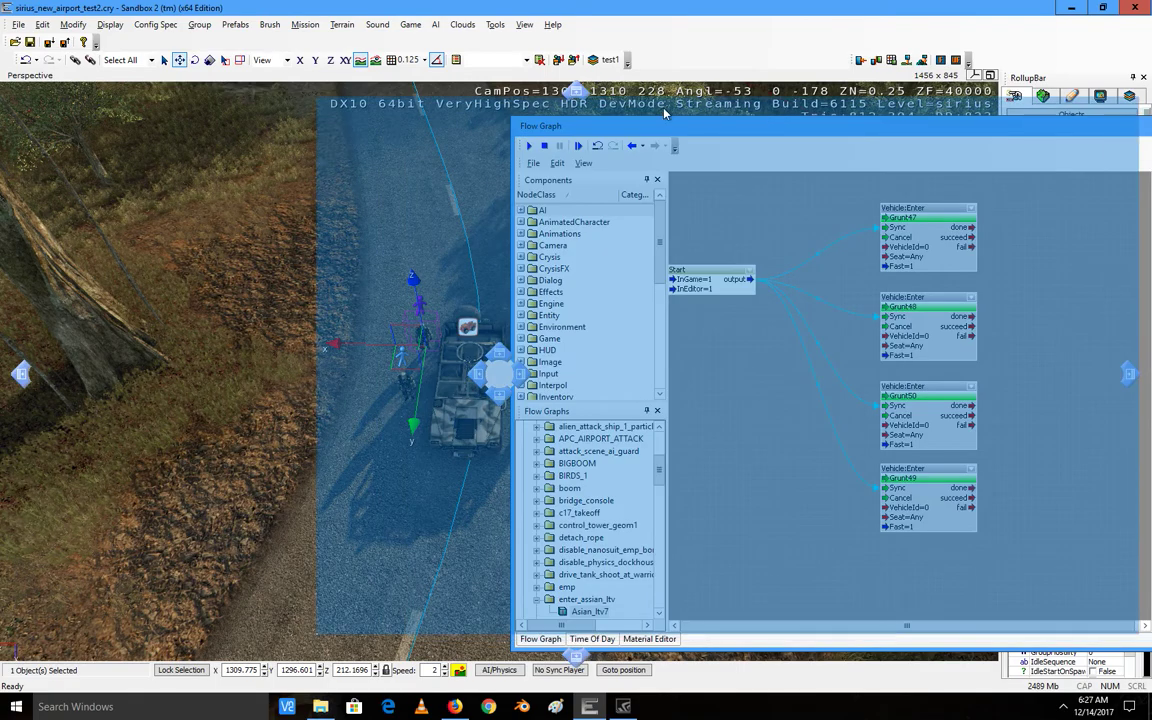
Step: Set the Seat input to Driver on the Grunt47 node and to Gunner on the Grunt48 node
left_click_drag(871, 132, 642, 104)
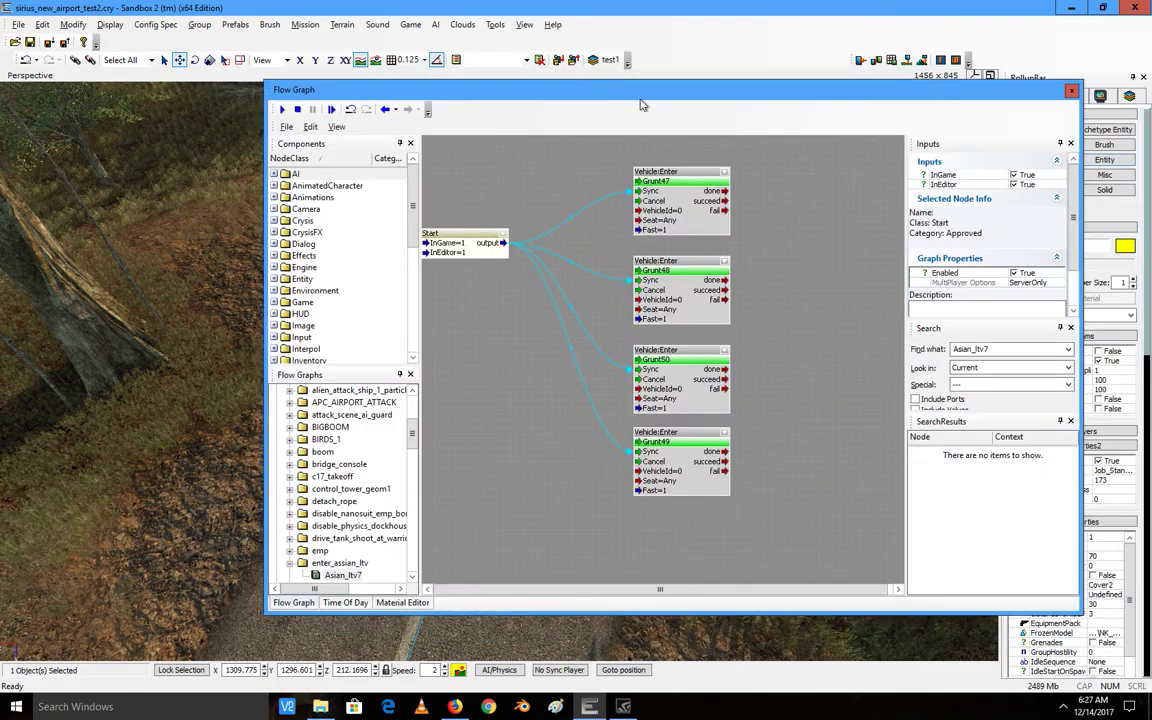
left_click(702, 216)
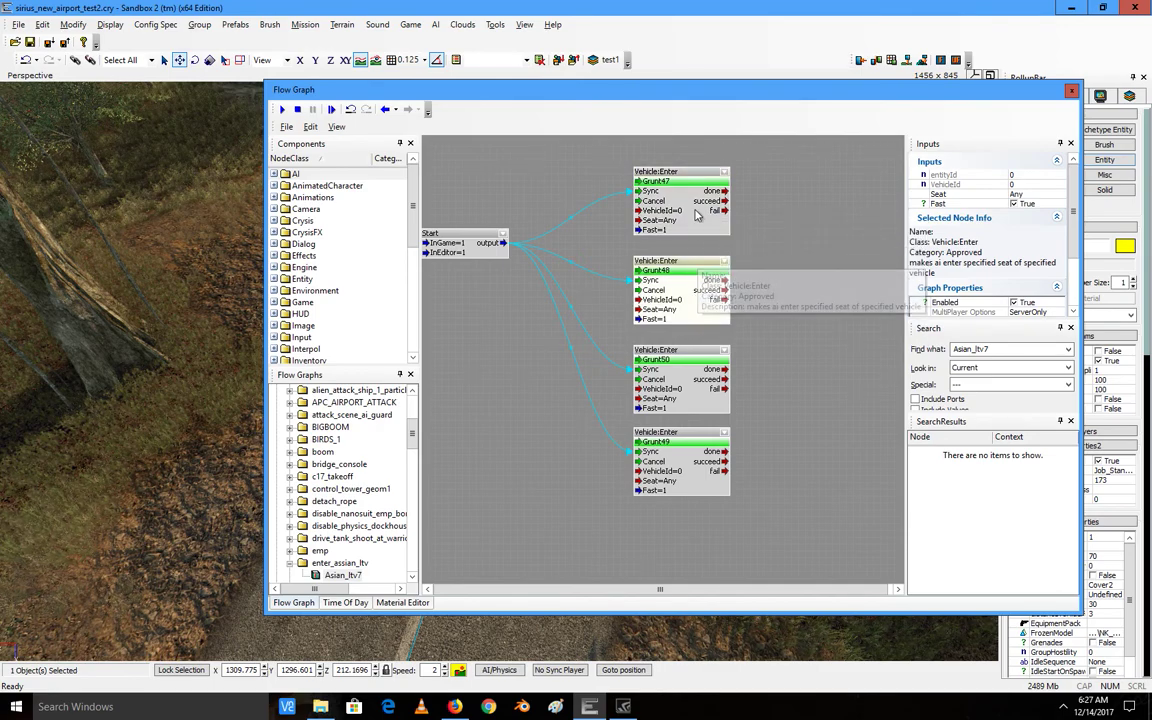
left_click(1025, 193)
left_click(1027, 193)
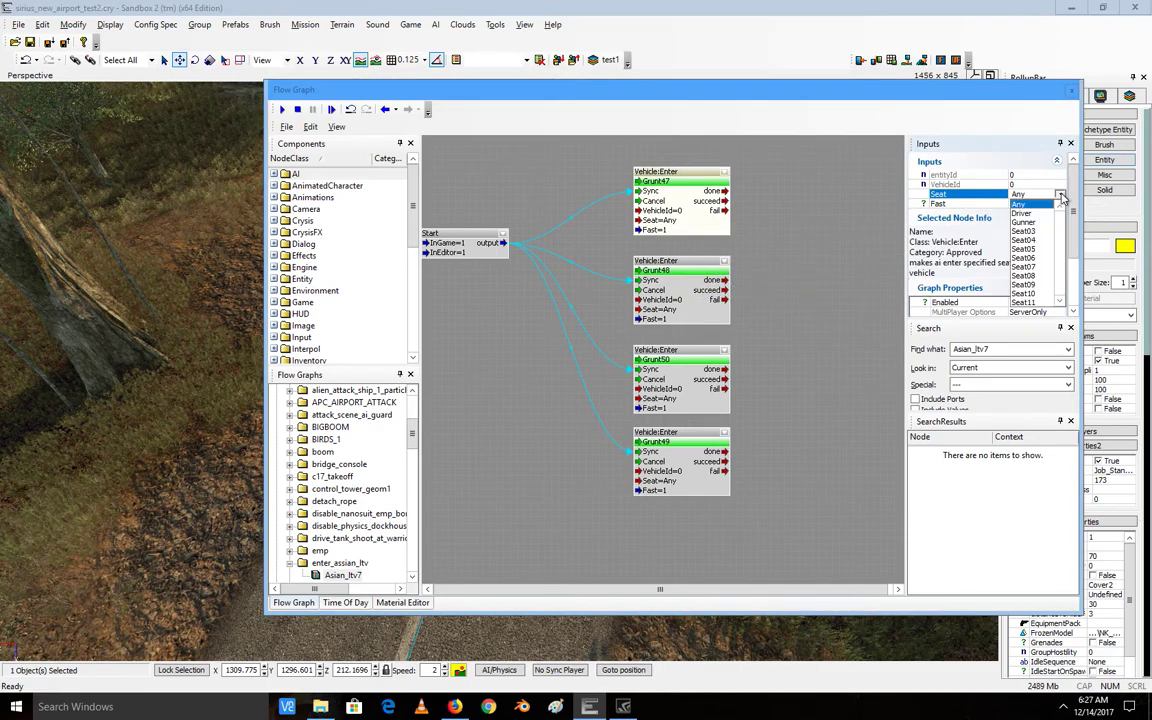
left_click(1020, 213)
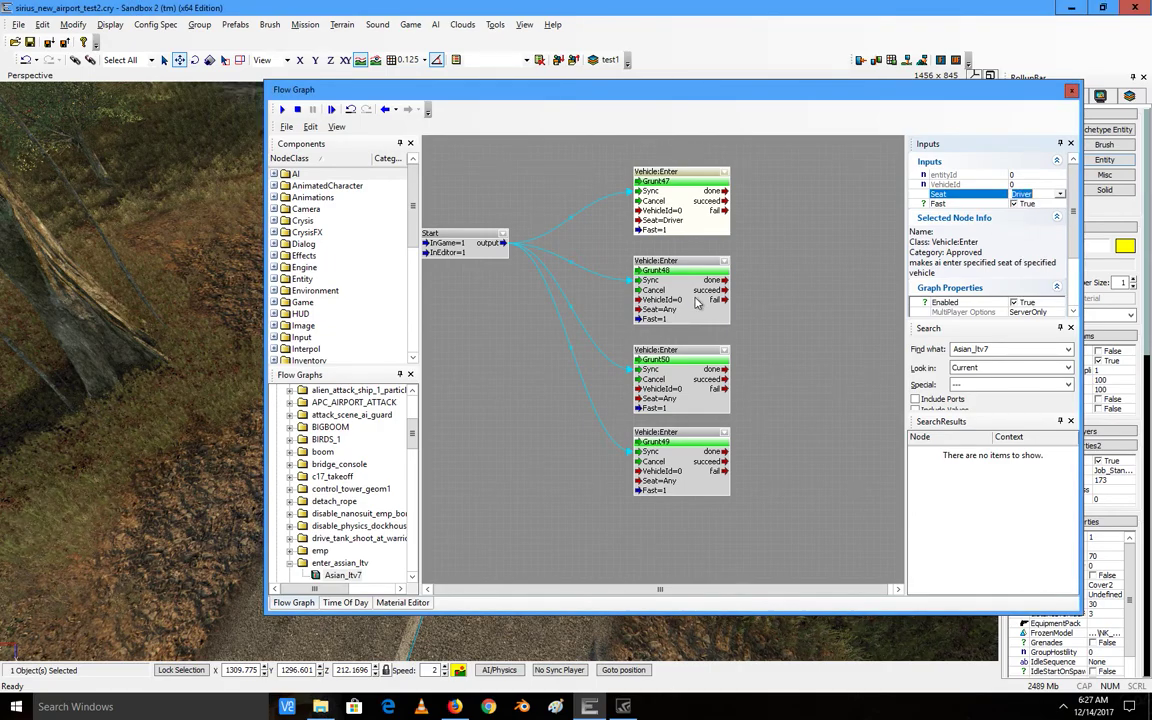
left_click(660, 275)
left_click(1047, 195)
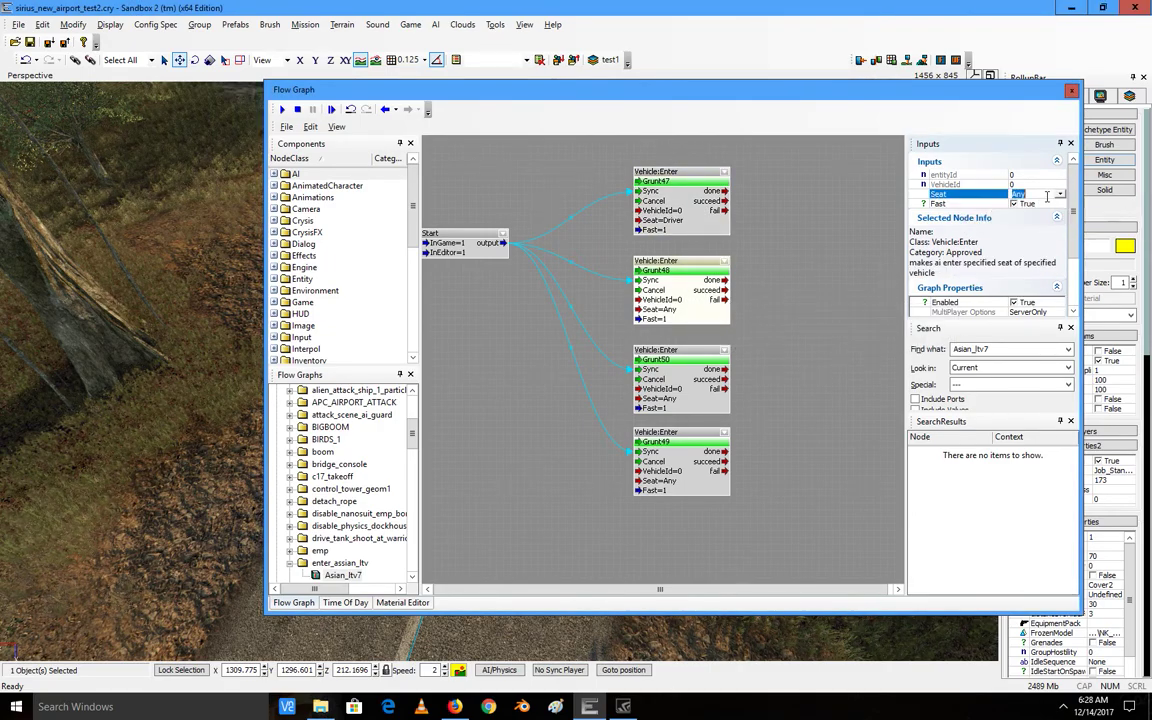
left_click(1061, 196)
left_click(1020, 222)
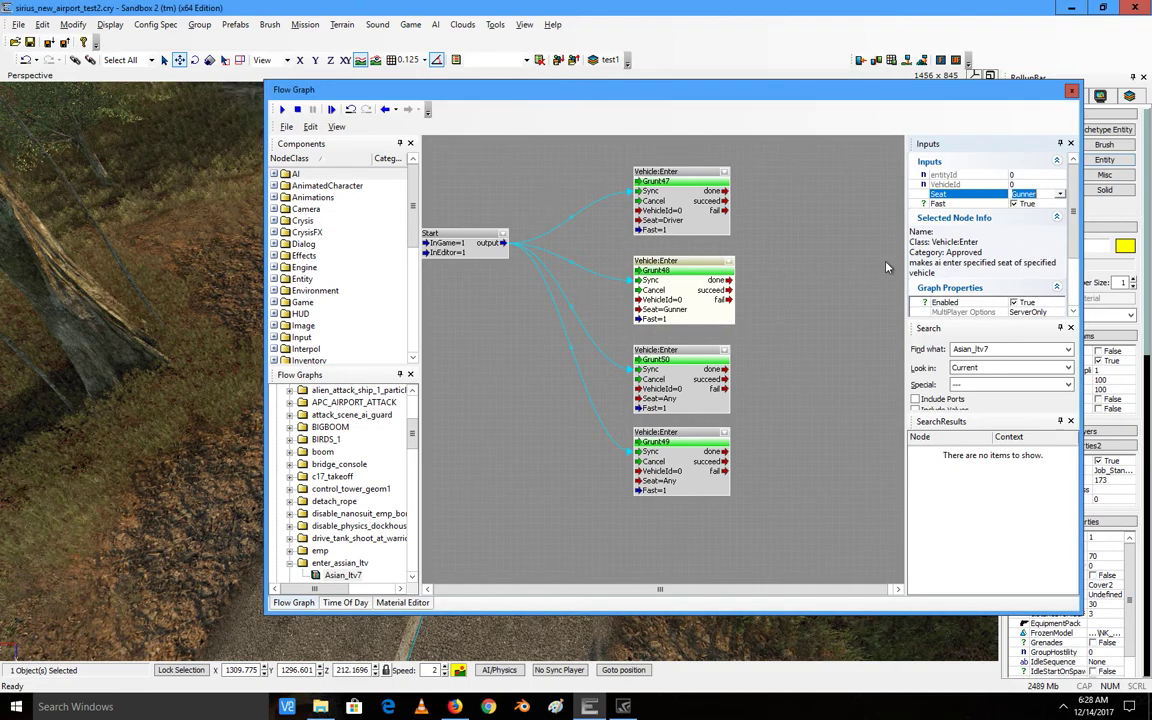
left_click(800, 324)
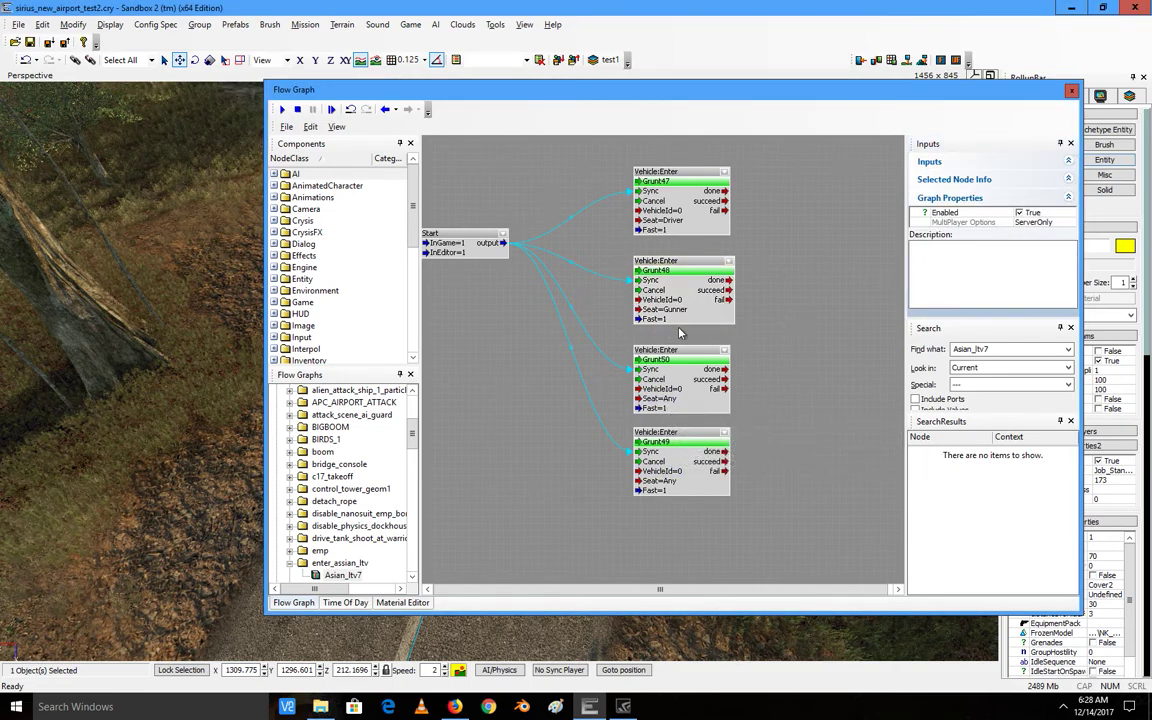
Step: Add an Entity:EntityId node and align it below the Start node
right_click_drag(580, 388, 616, 325)
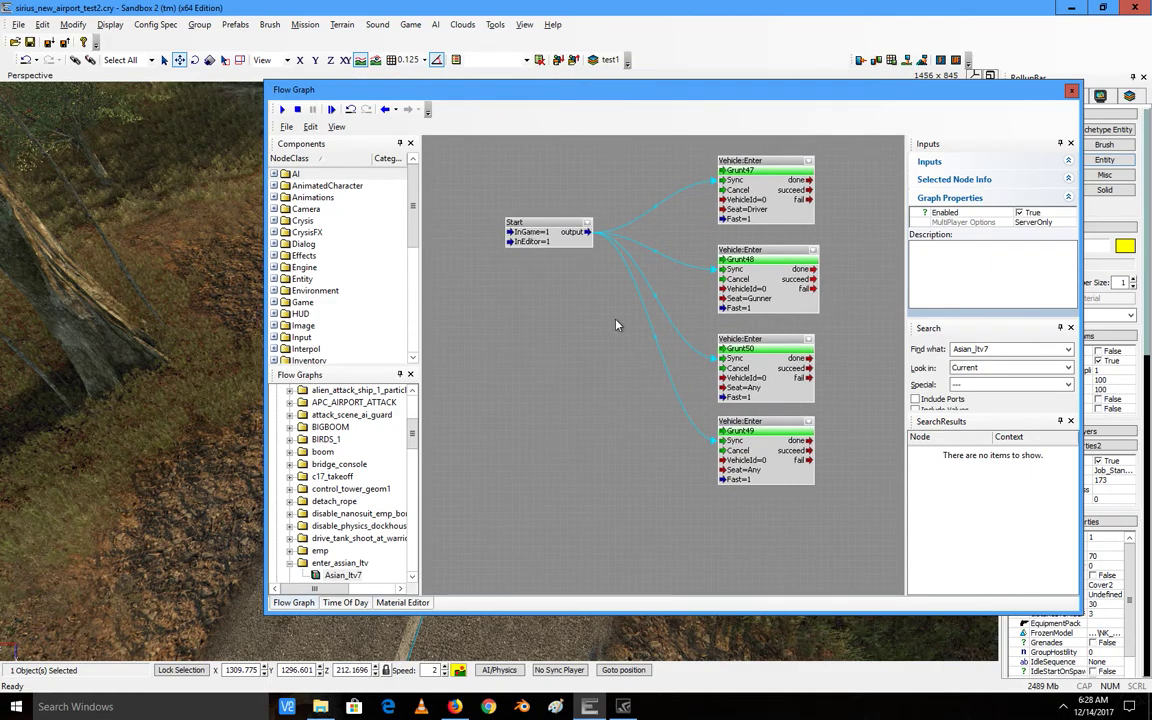
right_click(493, 297)
mouse_move(625, 303)
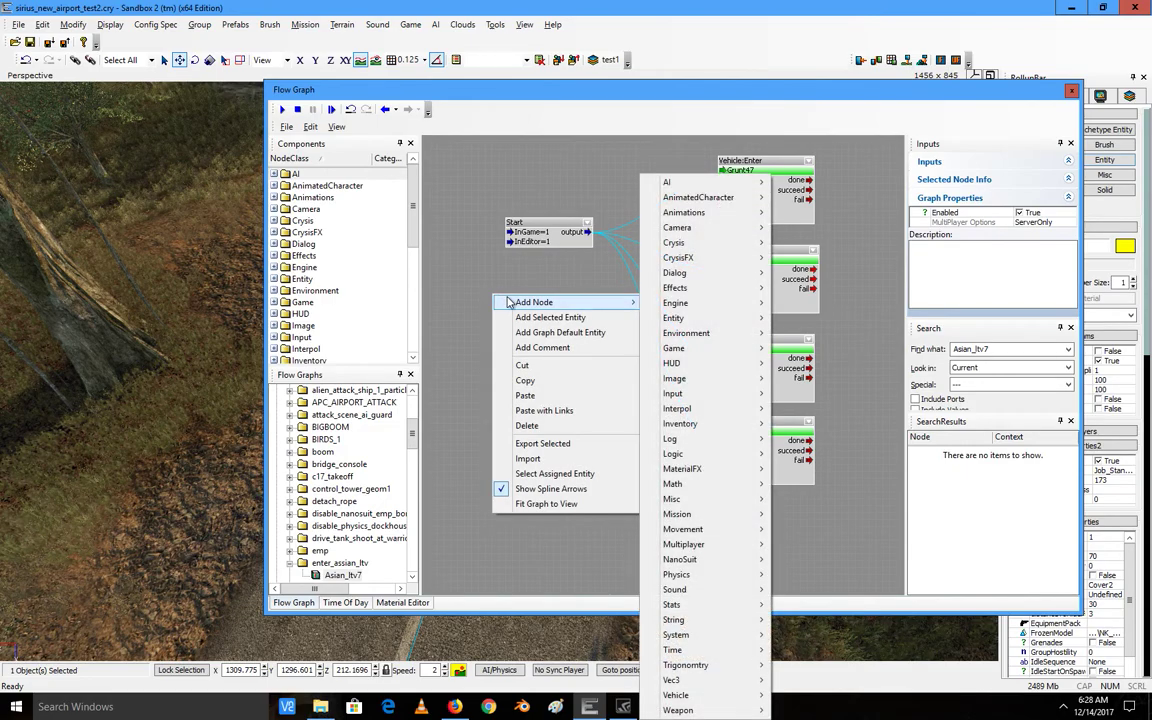
mouse_move(700, 318)
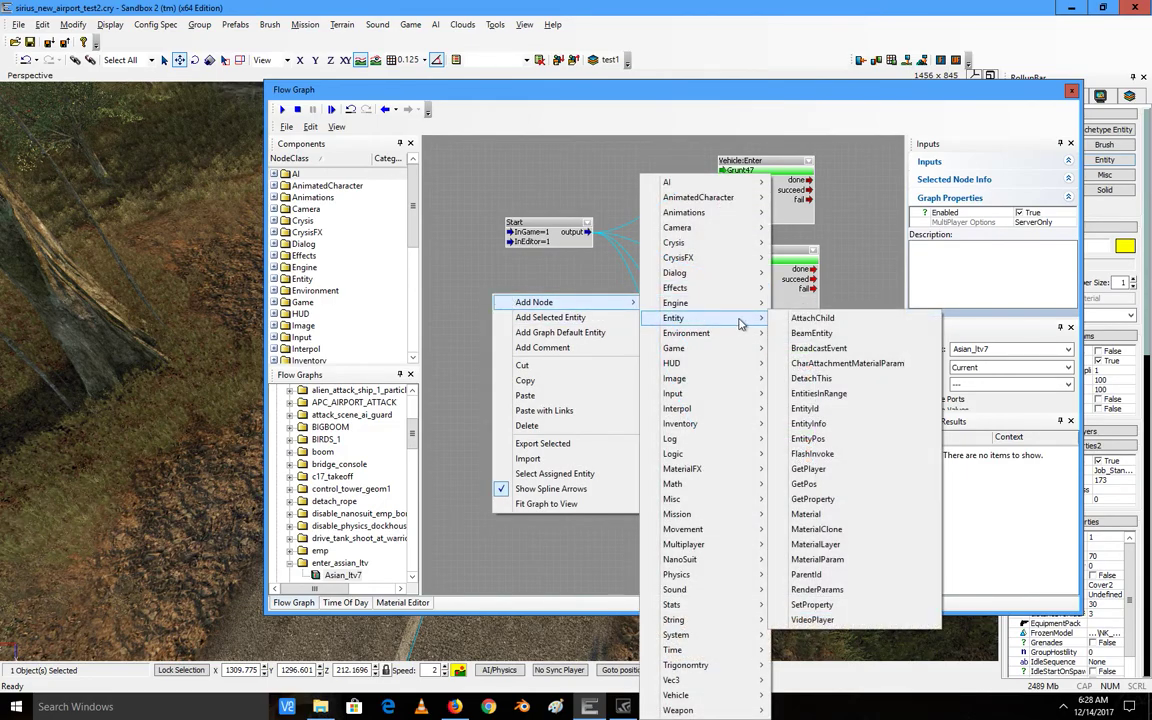
left_click(832, 413)
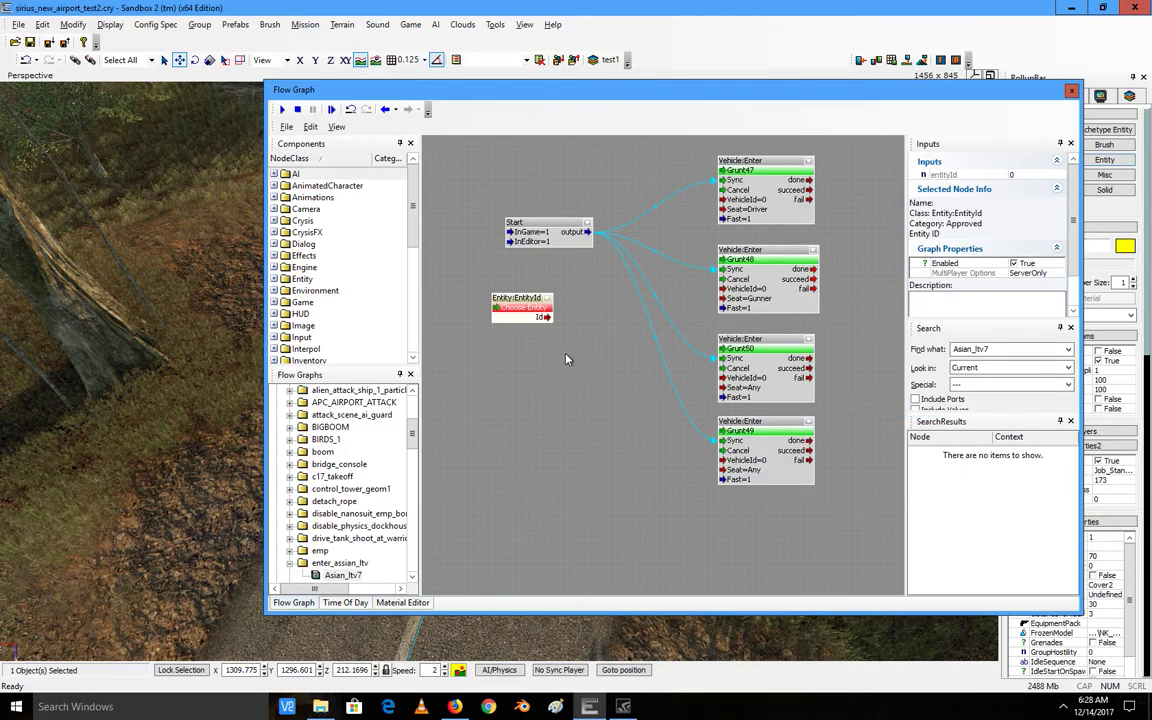
left_click_drag(520, 300, 535, 299)
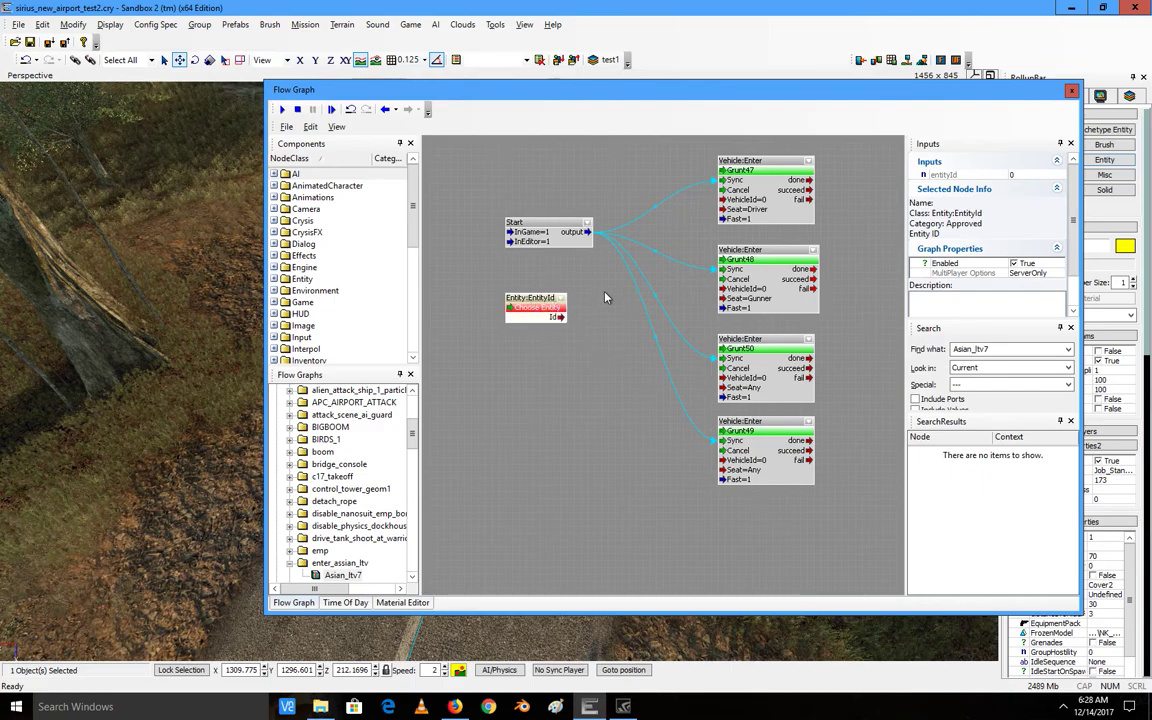
Step: Select the Asian_ltv in the level and assign the graph entity to the Entity:EntityId node
left_click_drag(521, 90, 374, 436)
left_click_drag(496, 441, 605, 185)
right_click(448, 345)
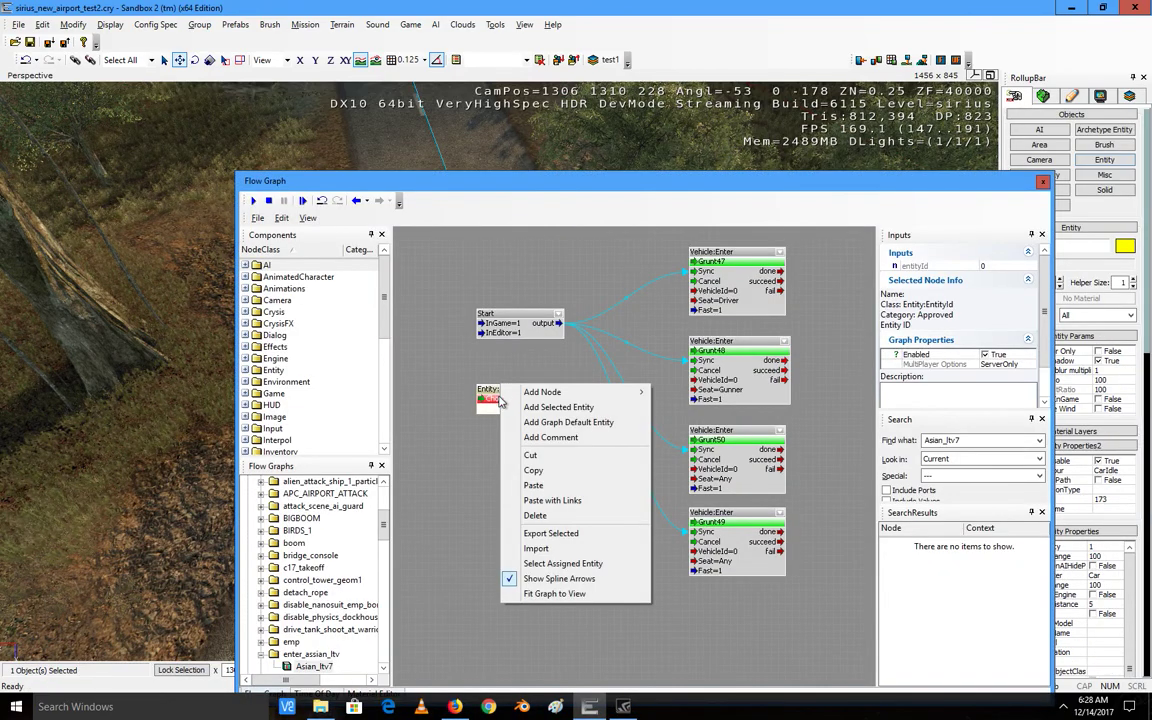
left_click(432, 360)
right_click(518, 404)
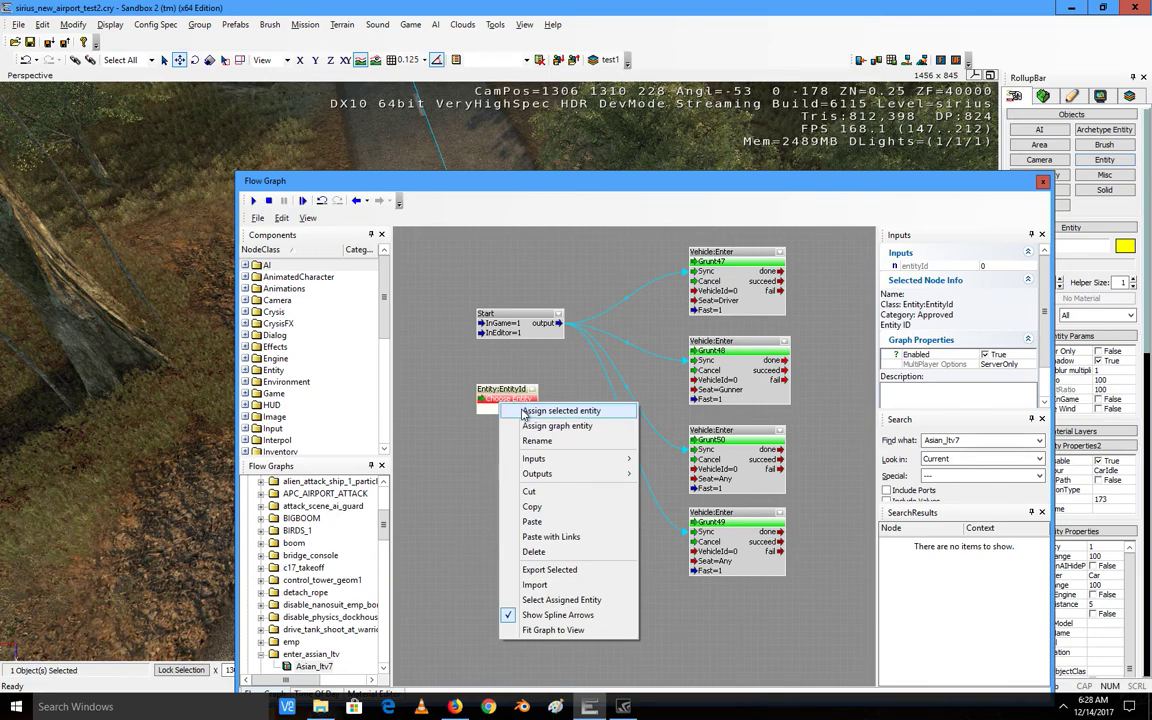
left_click(545, 425)
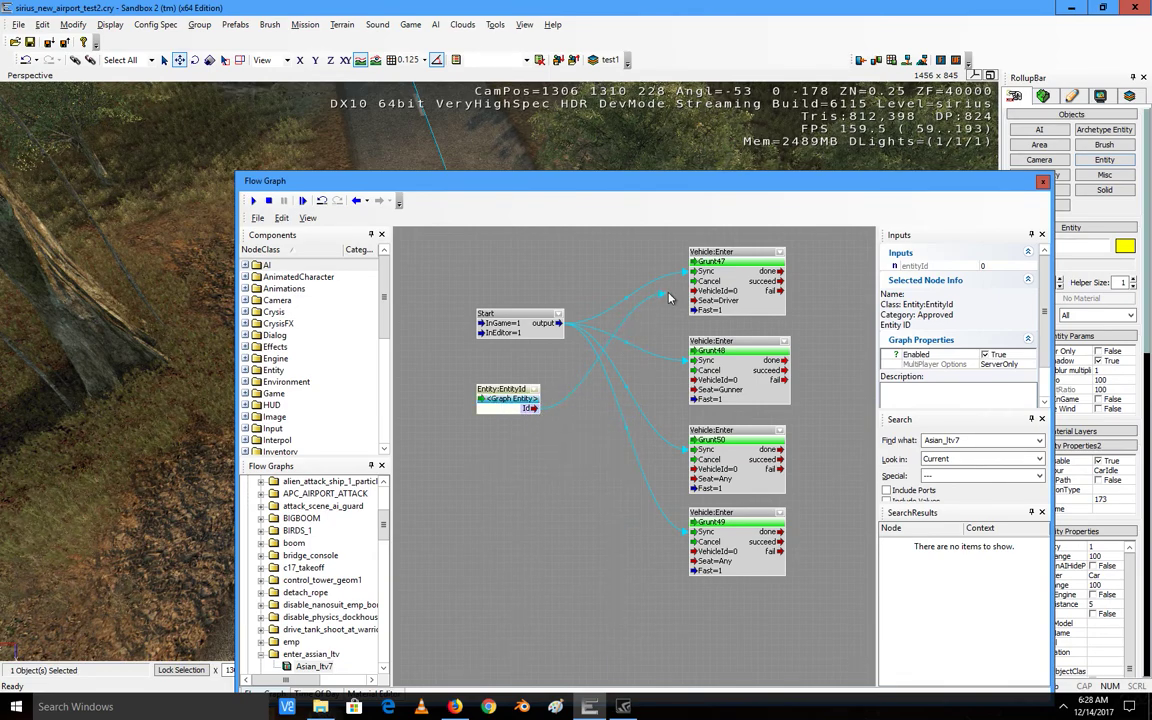
Step: Link the Entity:EntityId node's Id output to the VehicleId input of all four Vehicle:Enter nodes
left_click_drag(527, 408, 703, 291)
left_click_drag(703, 387, 697, 381)
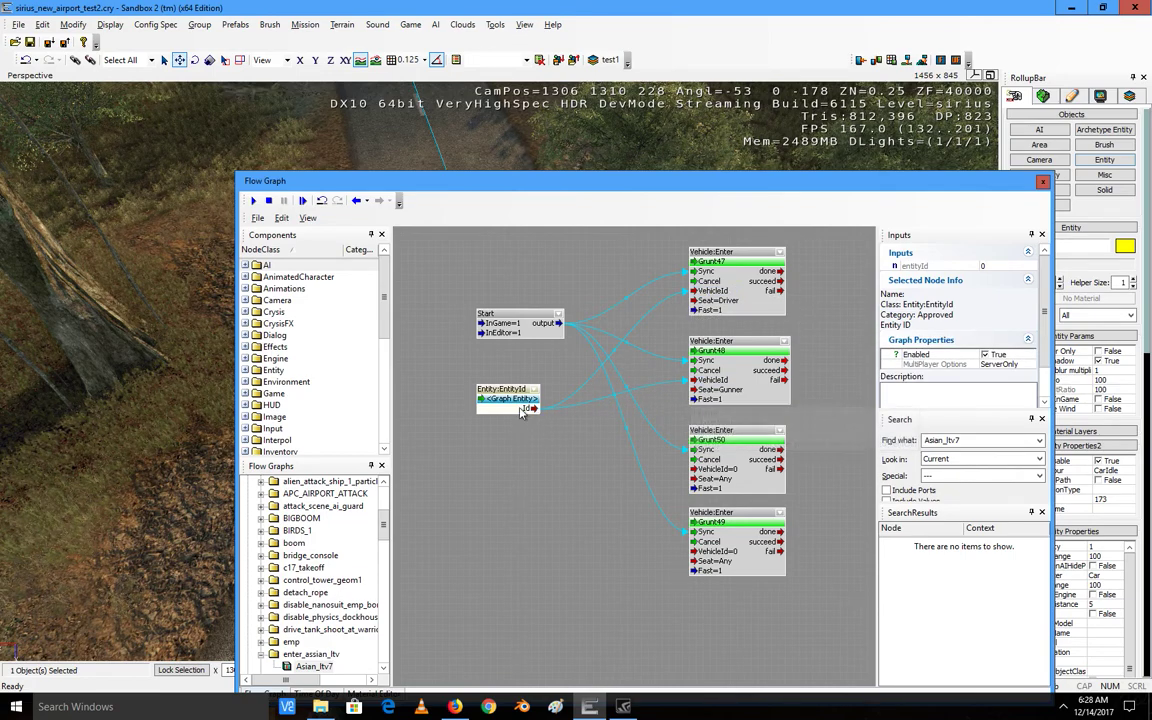
left_click_drag(703, 474, 700, 469)
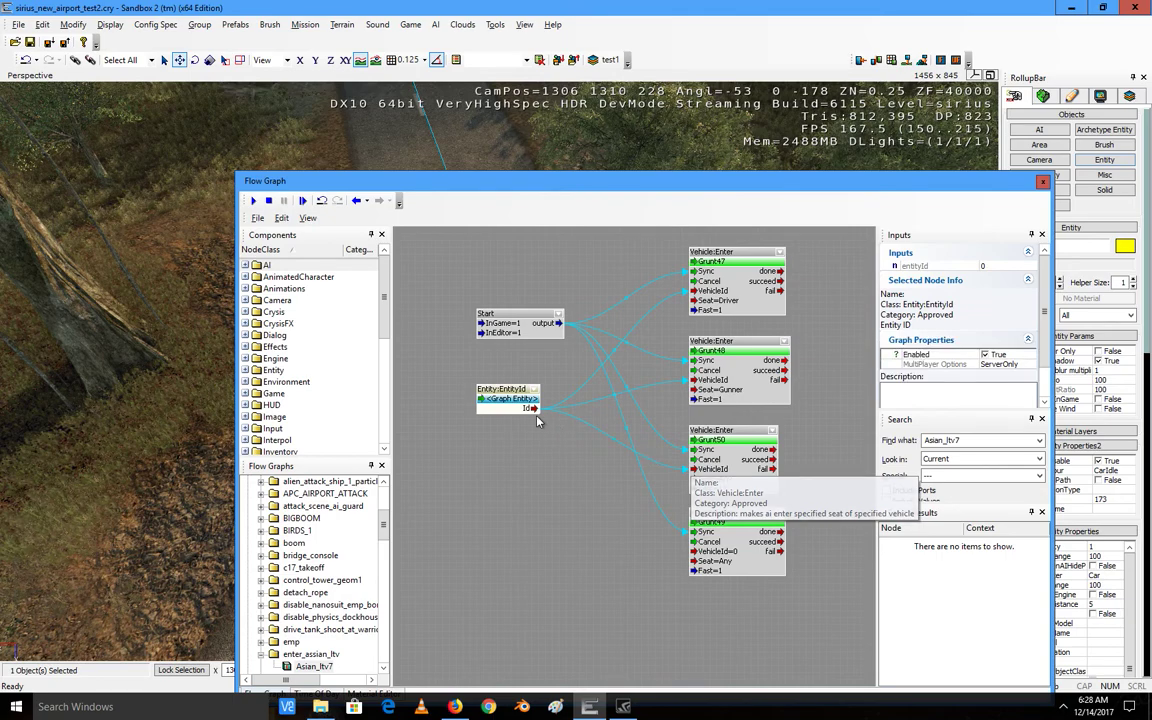
left_click_drag(704, 554, 700, 551)
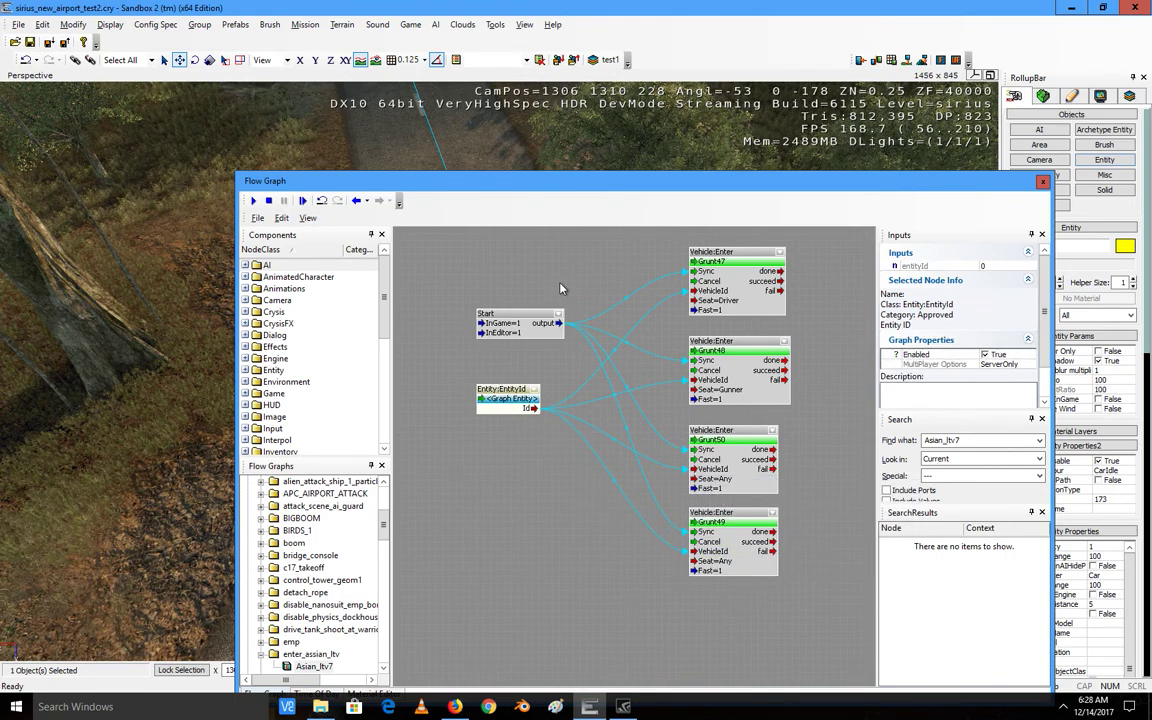
Step: Test the four Grunts boarding the Asian_ltv by running the physics/AI simulation, and stop it after viewing the vehicle
left_click_drag(533, 179, 352, 440)
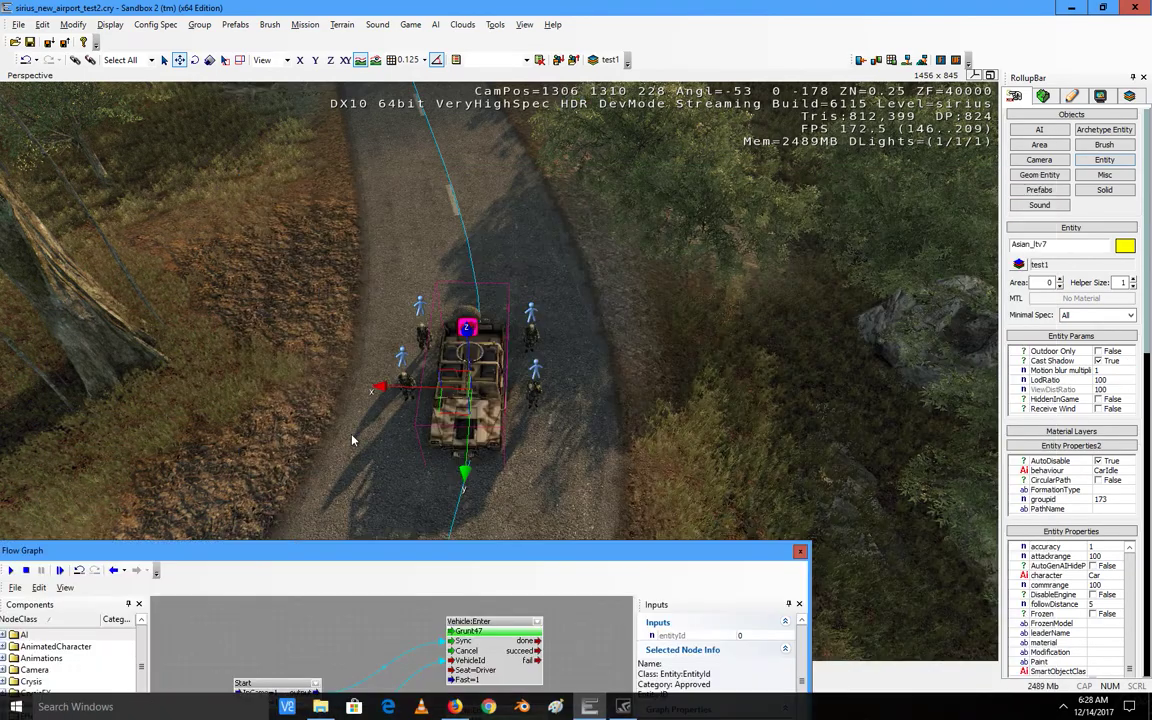
left_click(411, 24)
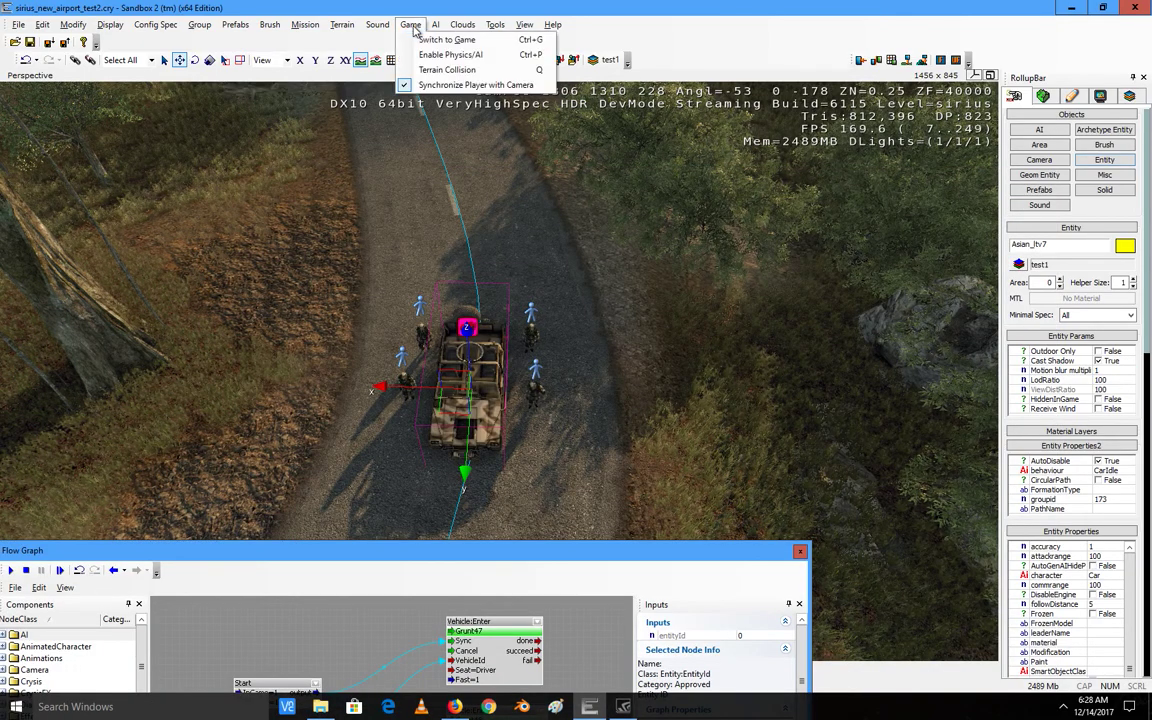
left_click(459, 60)
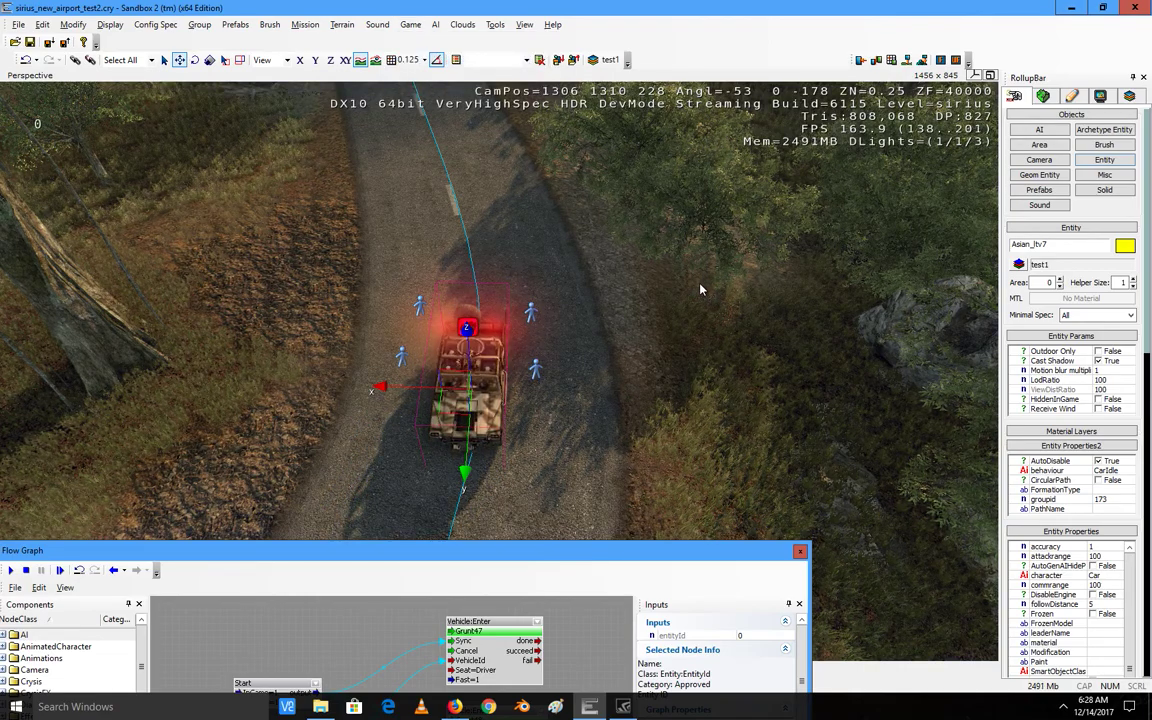
right_click_drag(615, 363, 553, 322)
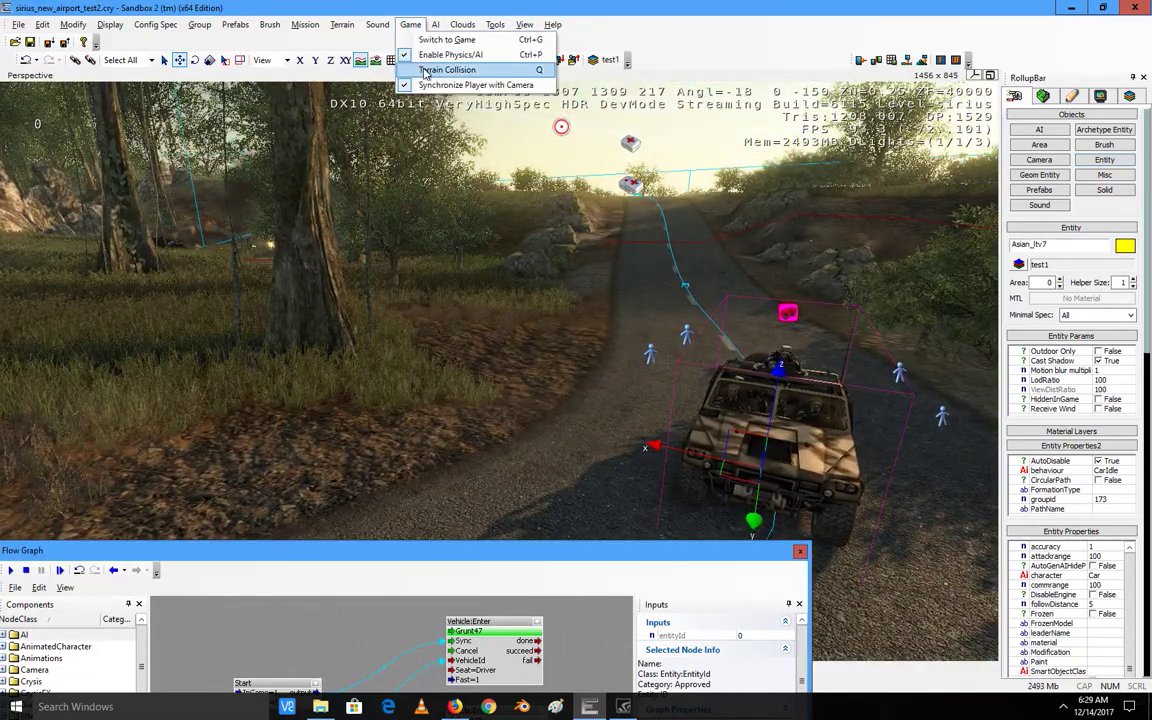
left_click(440, 57)
Step: Select Grunt45 at the rail gate and open its flow graph with the AI:AIGroupAlertness node
mouse_move(481, 296)
right_mouse_down()
mouse_move(494, 299)
mouse_move(481, 296)
right_mouse_up()
key("w")
key("s")
key("w")
key("d")
key("w")
key("w")
key("w")
key("d")
left_click(488, 323)
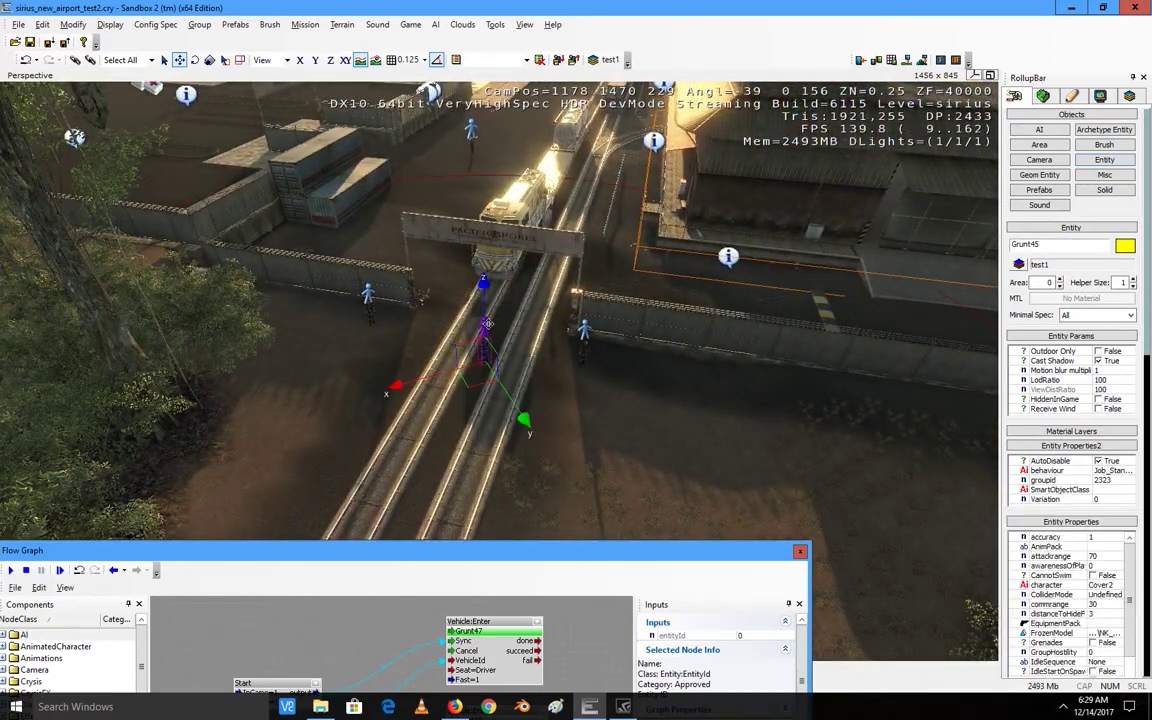
right_click(488, 323)
mouse_move(545, 333)
left_click(650, 330)
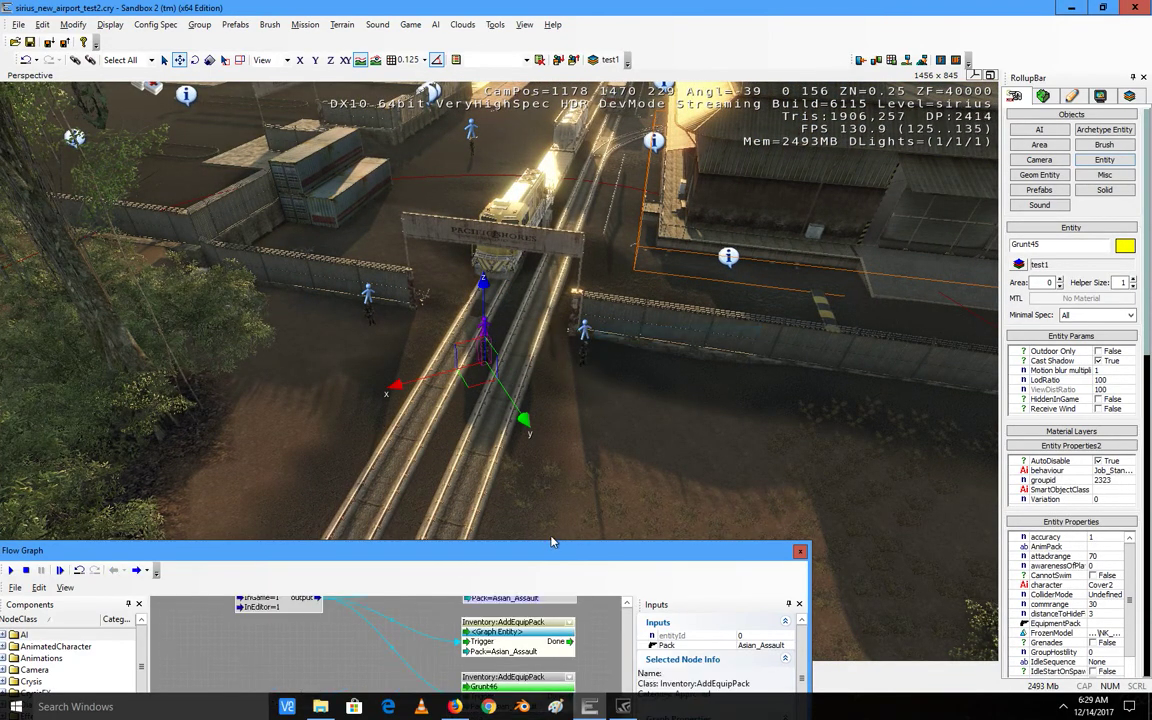
left_click_drag(550, 550, 733, 113)
right_click_drag(578, 325, 527, 362)
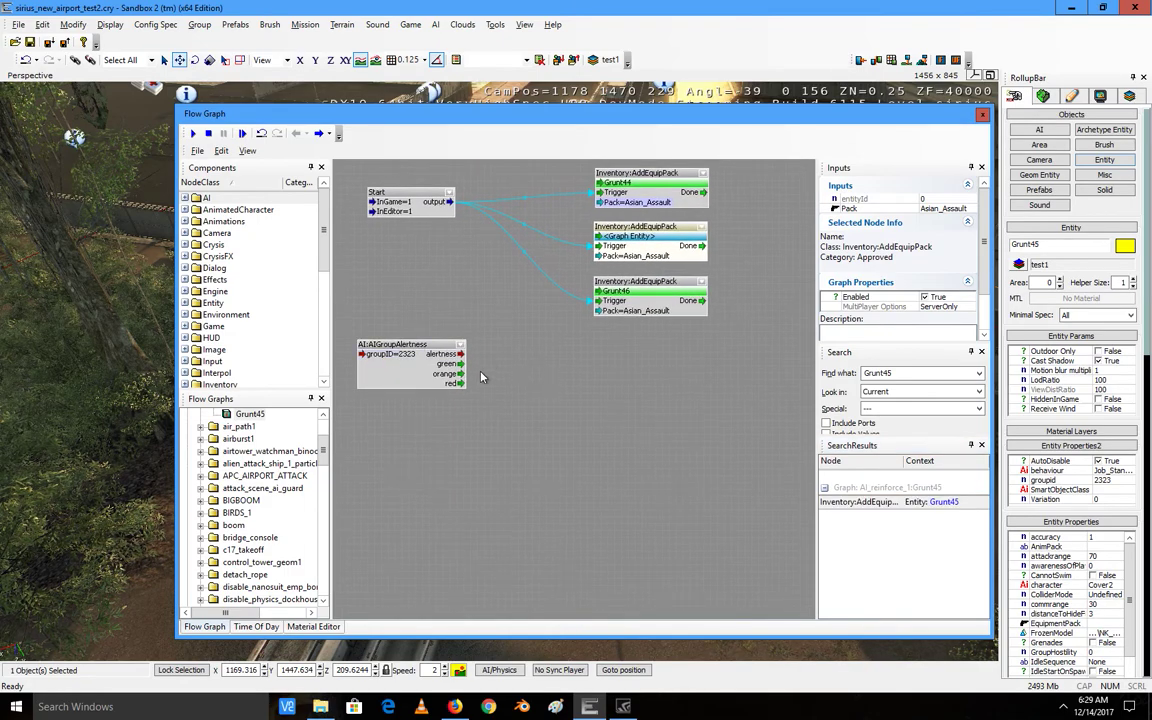
left_click_drag(435, 113, 281, 238)
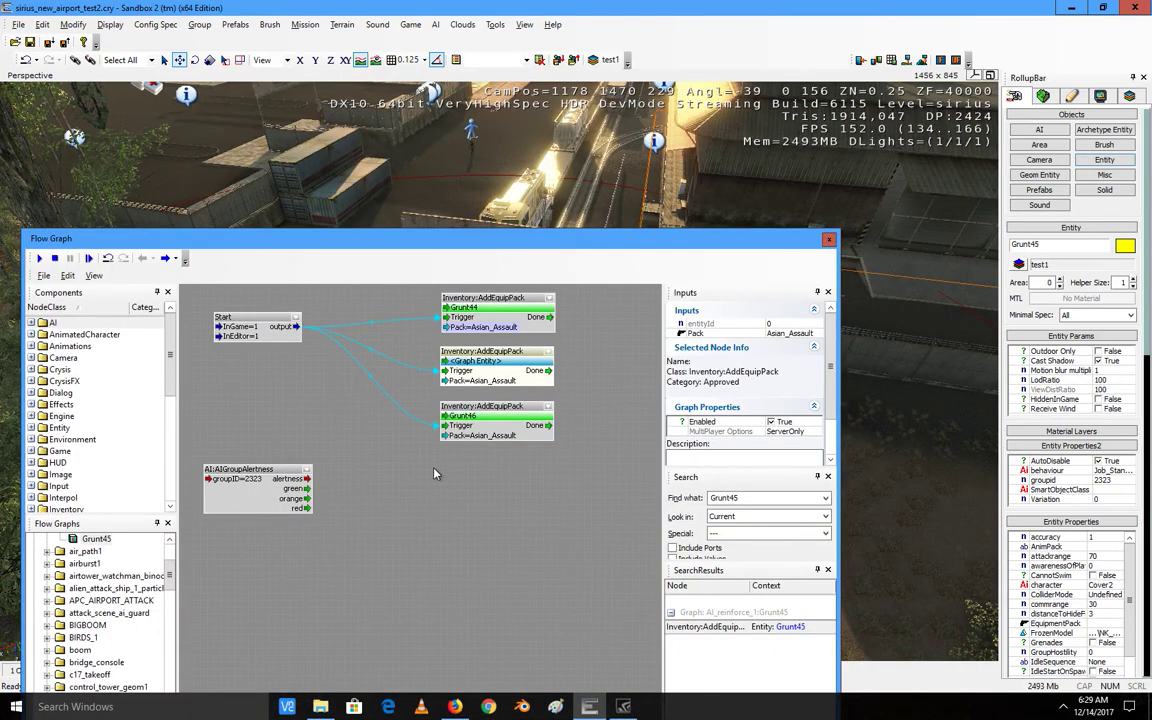
Step: Add an AI:AIFollowPathSpeedStance node beside the AI:AIGroupAlertness node and link the alertness node's red output to its sync input
right_click(387, 517)
mouse_move(462, 303)
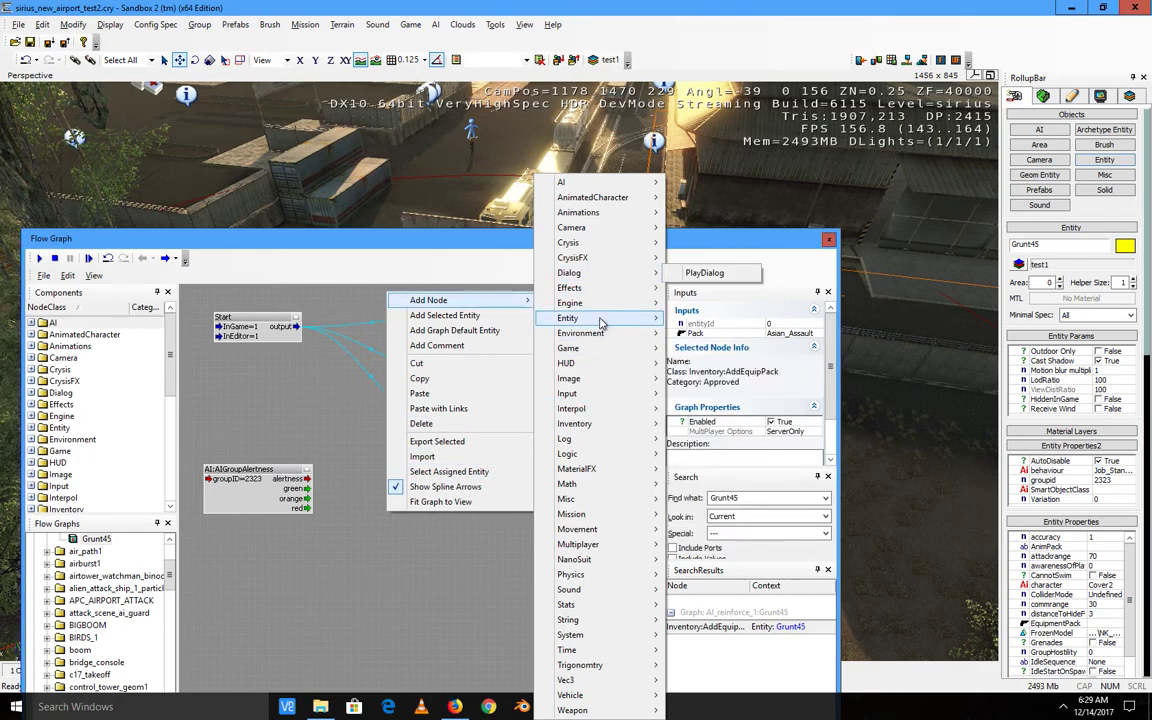
mouse_move(598, 183)
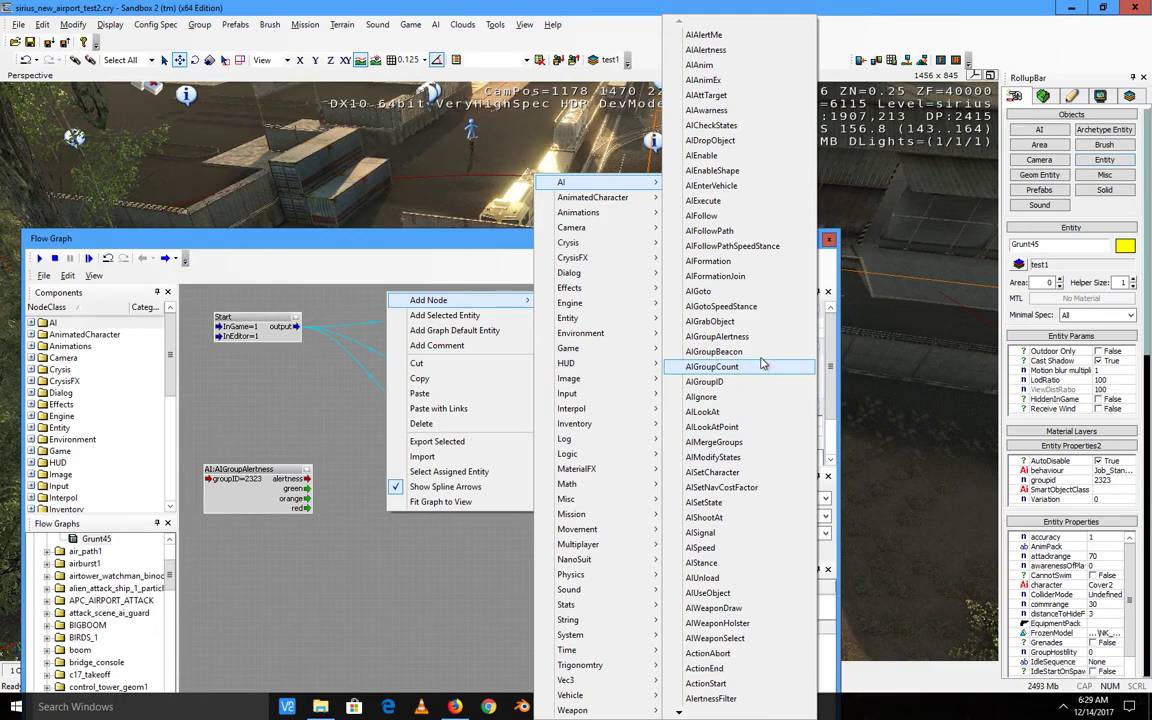
left_click(747, 248)
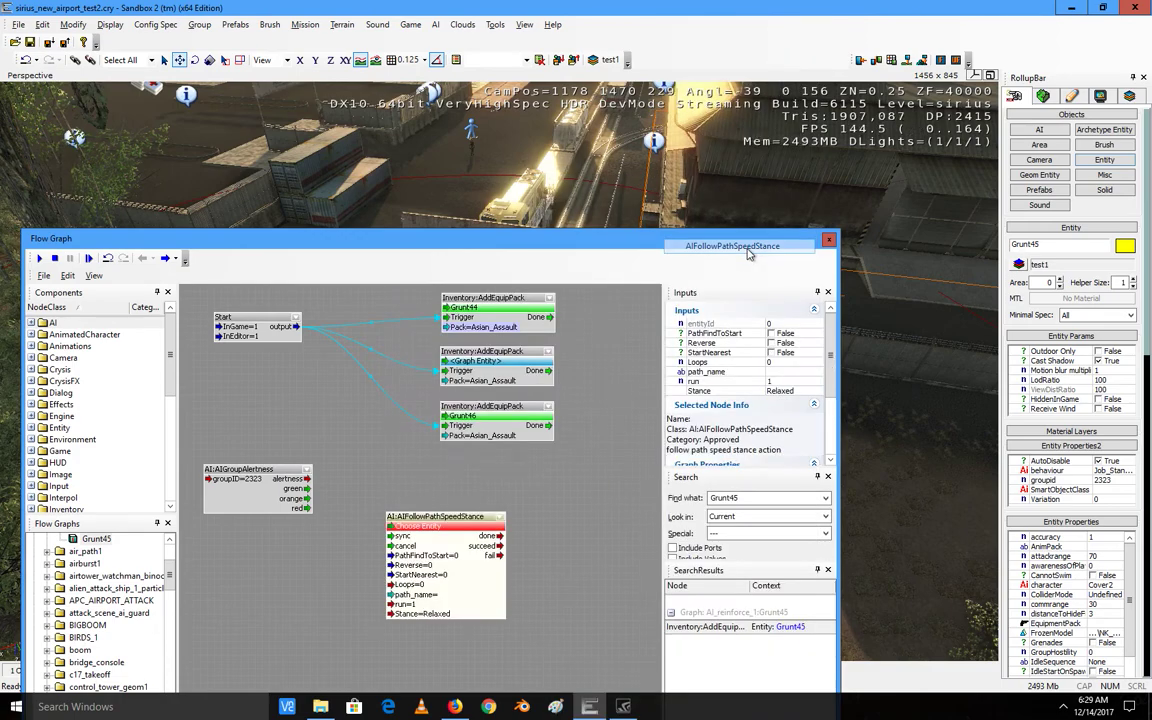
left_click_drag(430, 518, 436, 504)
left_click_drag(458, 242, 571, 146)
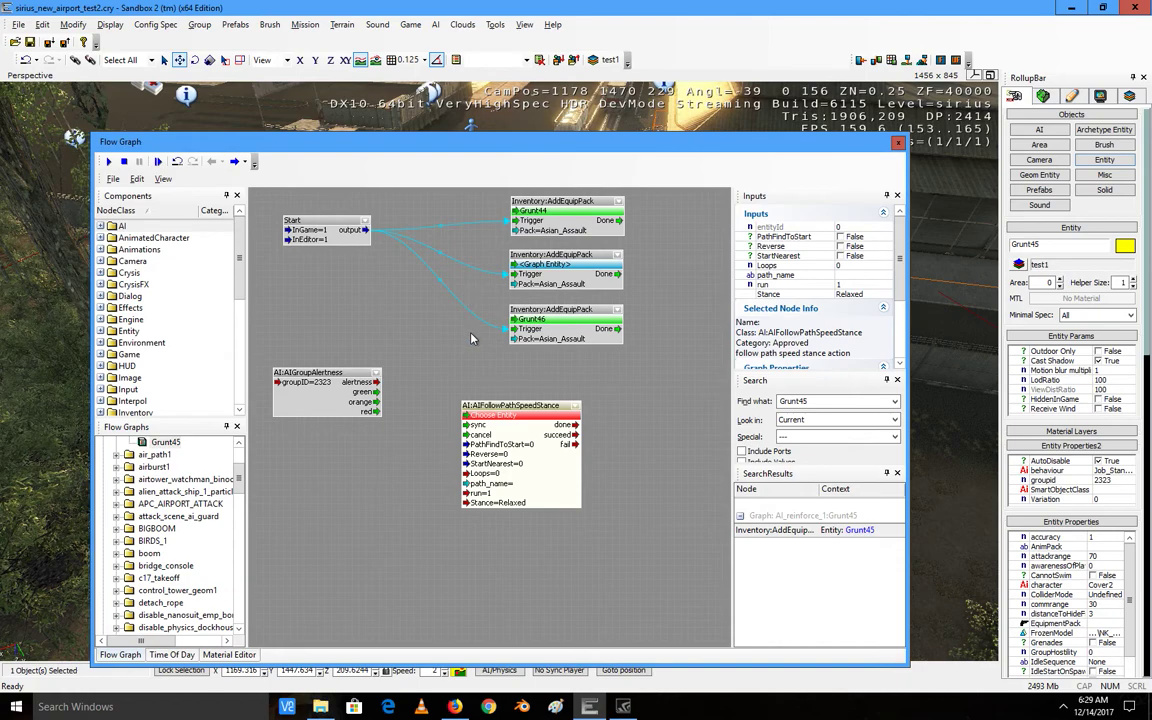
left_click_drag(493, 408, 562, 408)
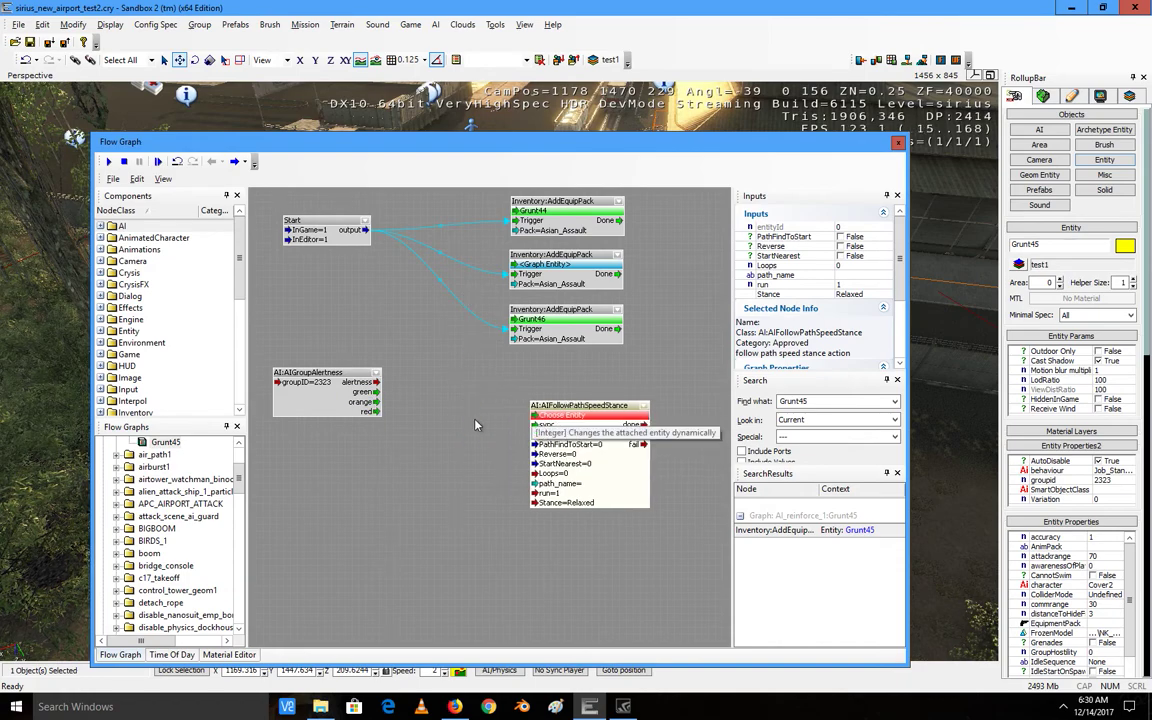
left_click_drag(376, 411, 432, 419)
left_click_drag(551, 427, 549, 425)
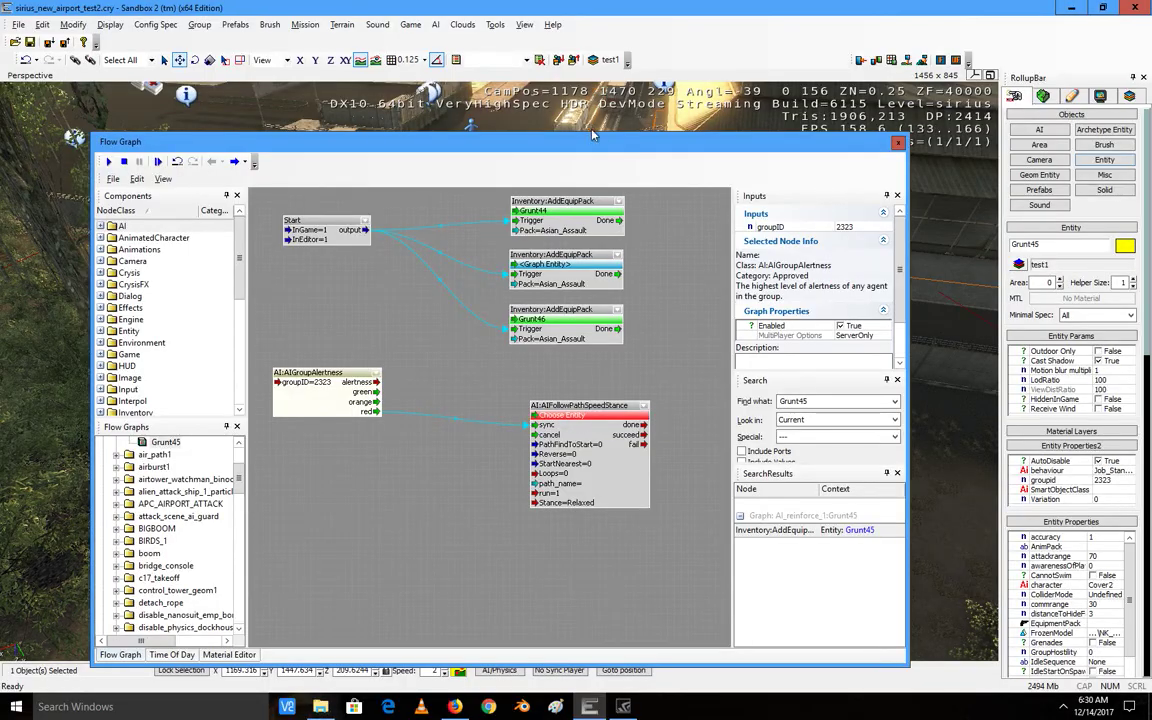
Step: Select the Asian_ltv on the road and assign it to the AI:AIFollowPathSpeedStance node
left_click_drag(588, 150, 356, 502)
right_click_drag(652, 270, 521, 263)
key("w")
left_click(470, 290)
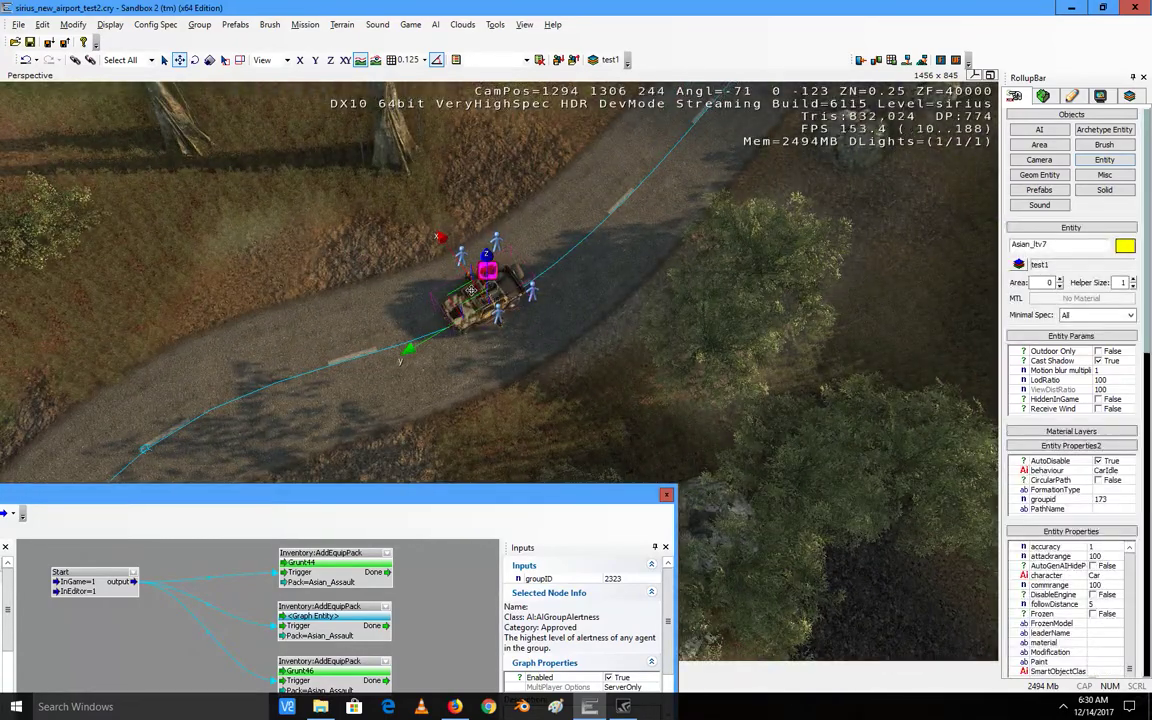
left_click_drag(457, 493, 473, 462)
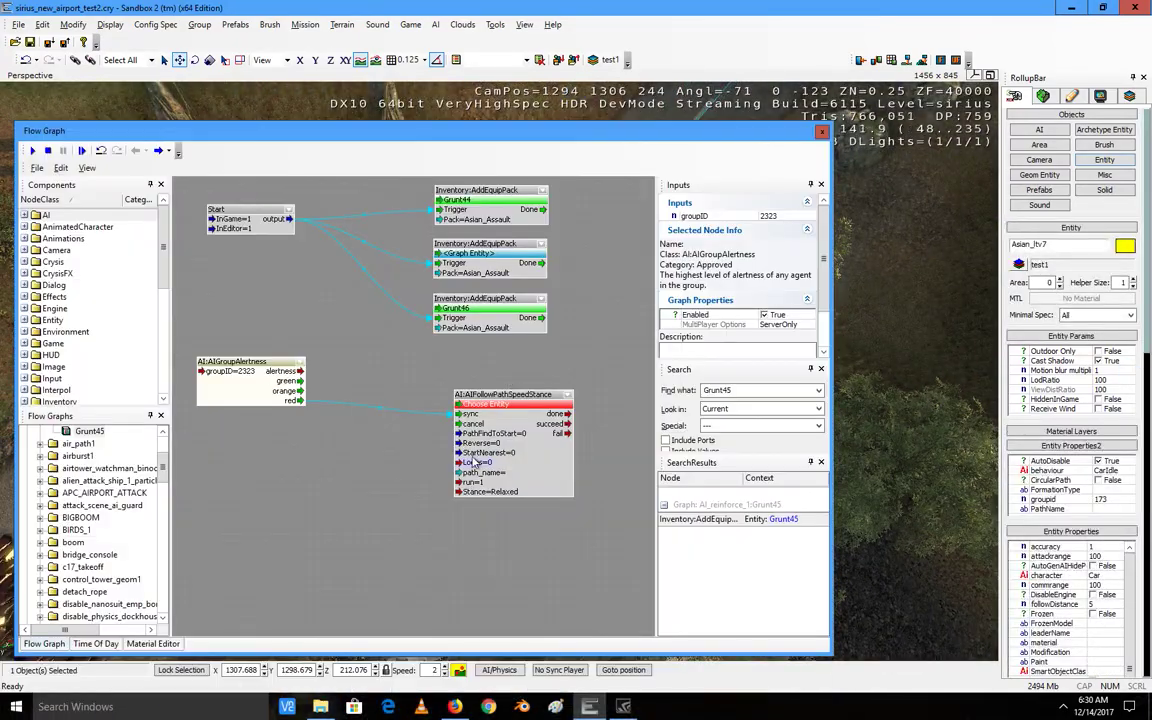
right_click(535, 421)
left_click(566, 432)
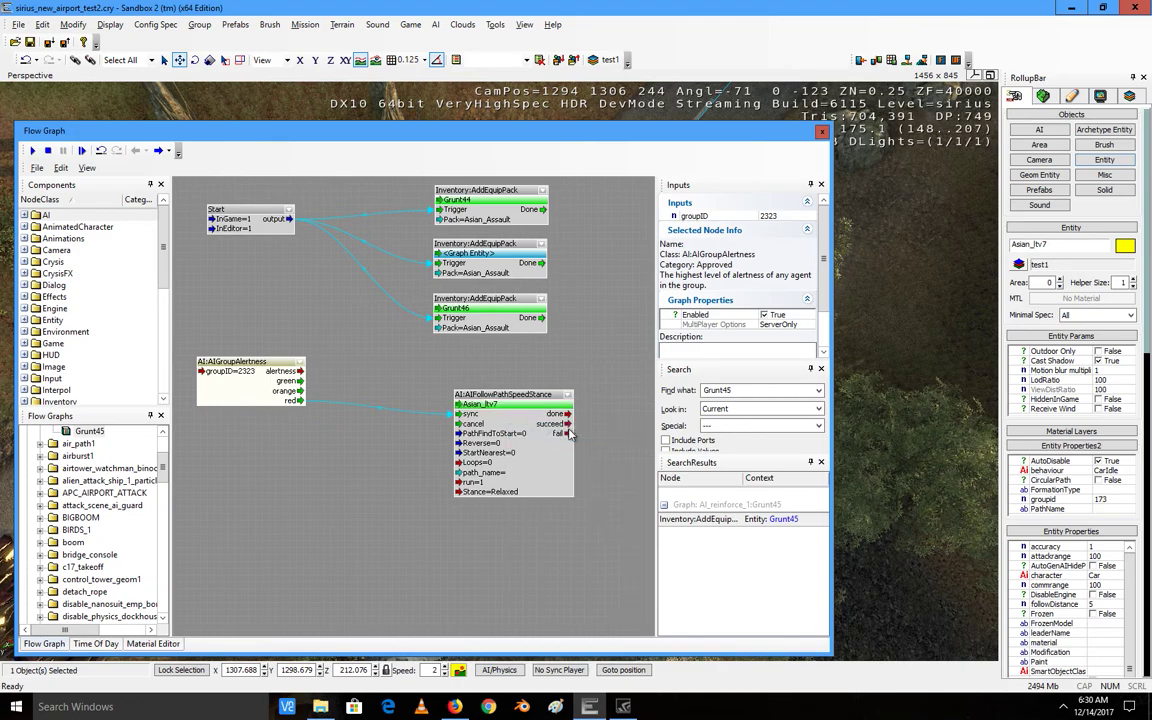
Step: Set run to 3 and Stance to CombatAlerted on the AI:AIFollowPathSpeedStance node
left_click(522, 480)
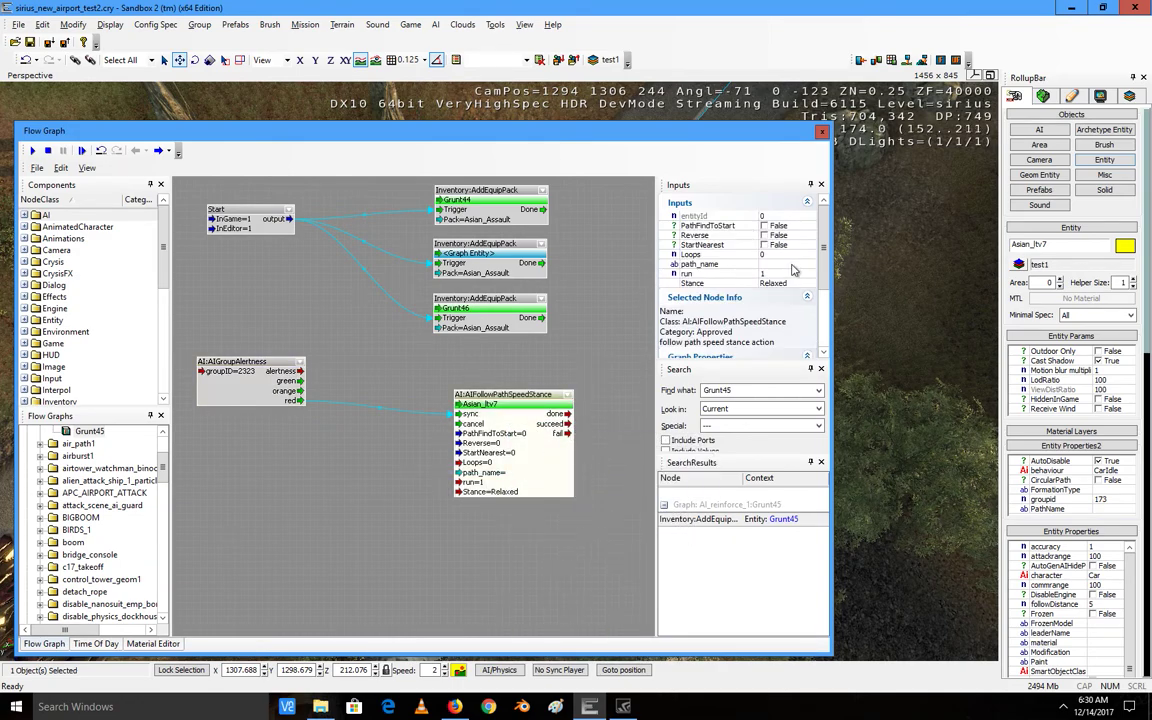
left_click(797, 272)
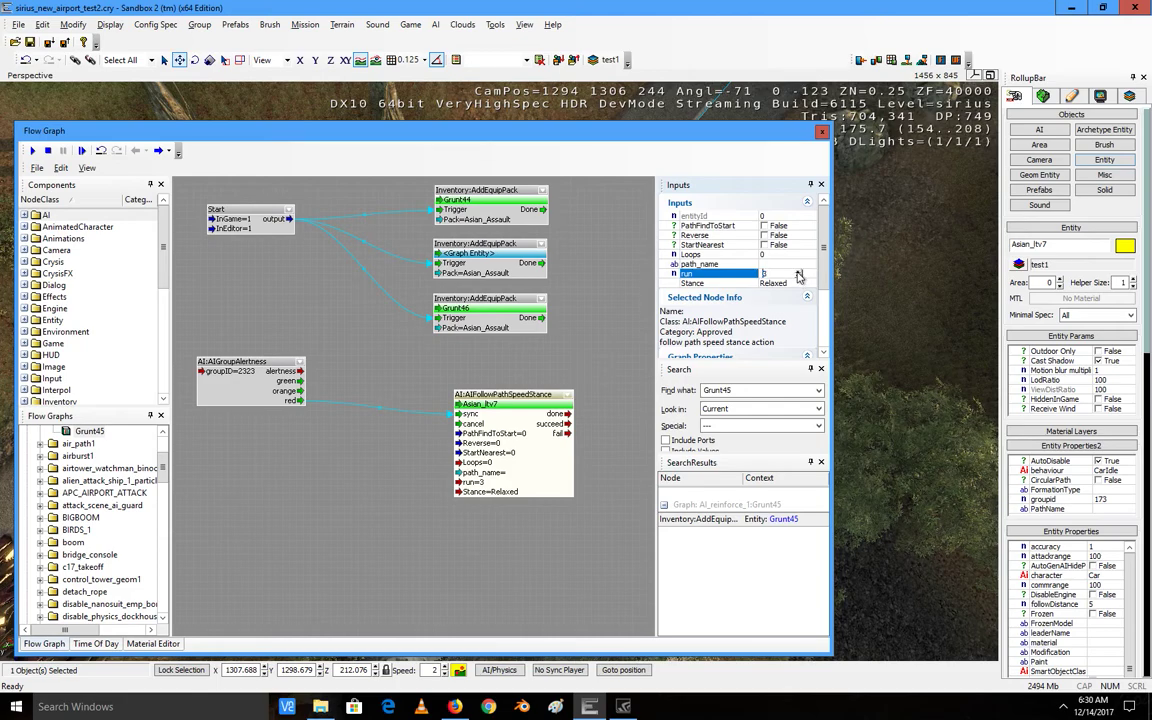
left_click(623, 412)
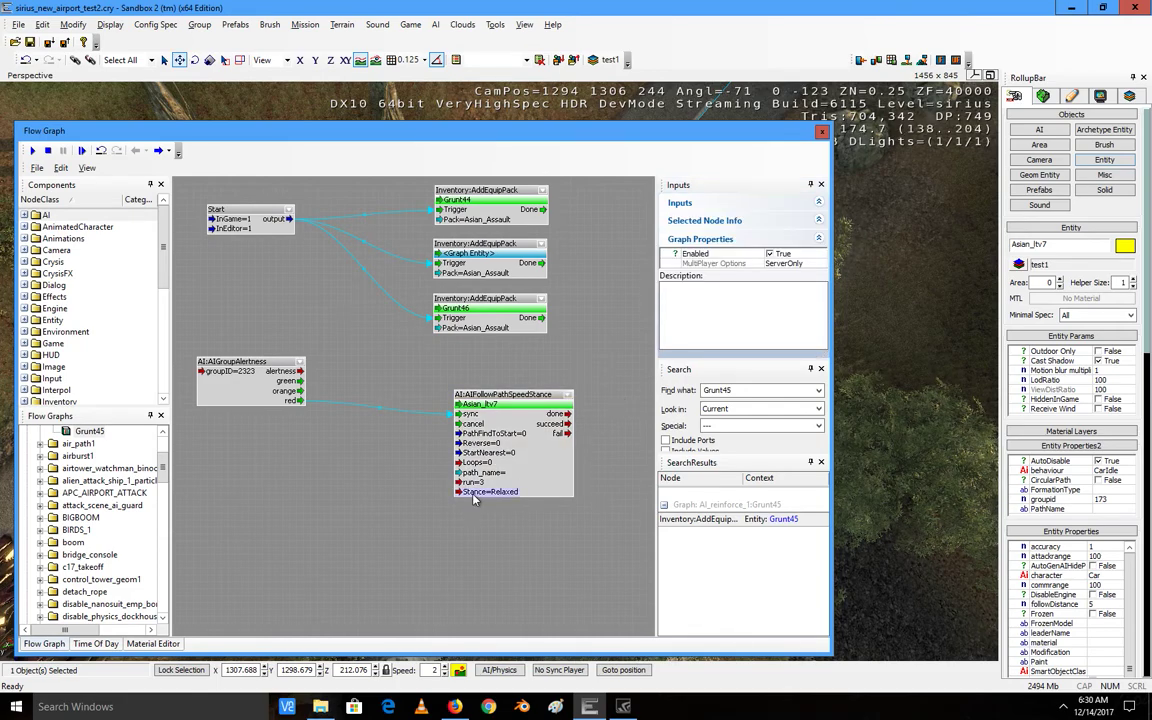
left_click(468, 446)
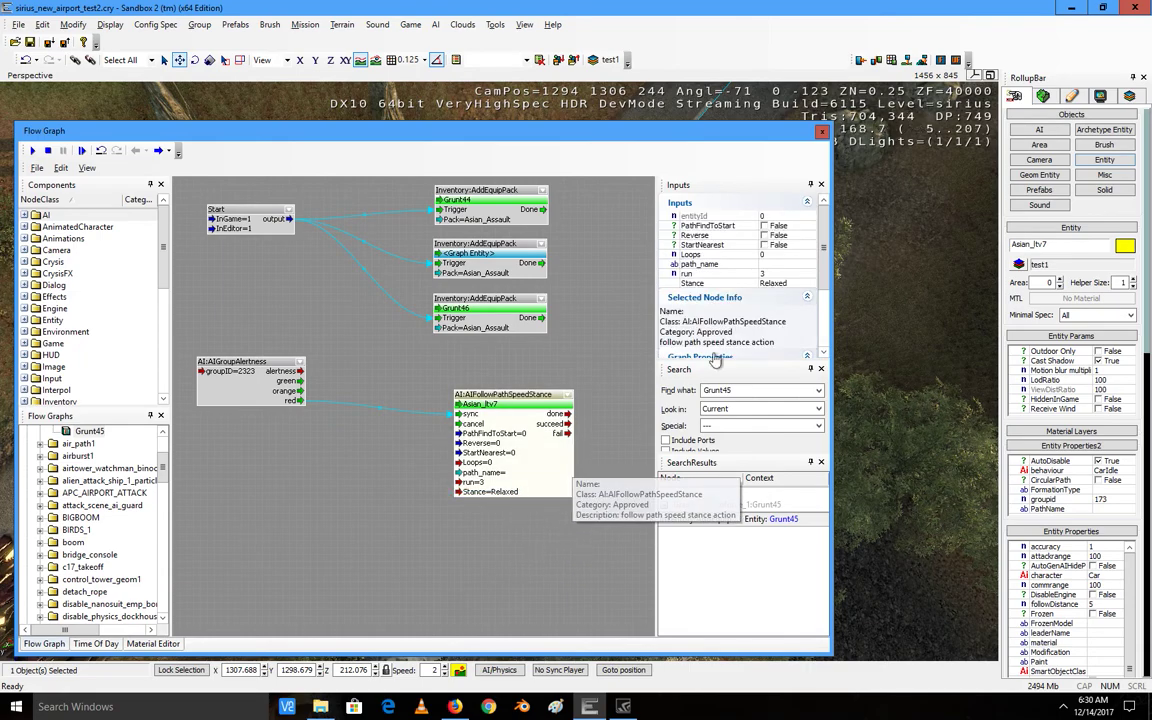
left_click(779, 284)
left_click(780, 284)
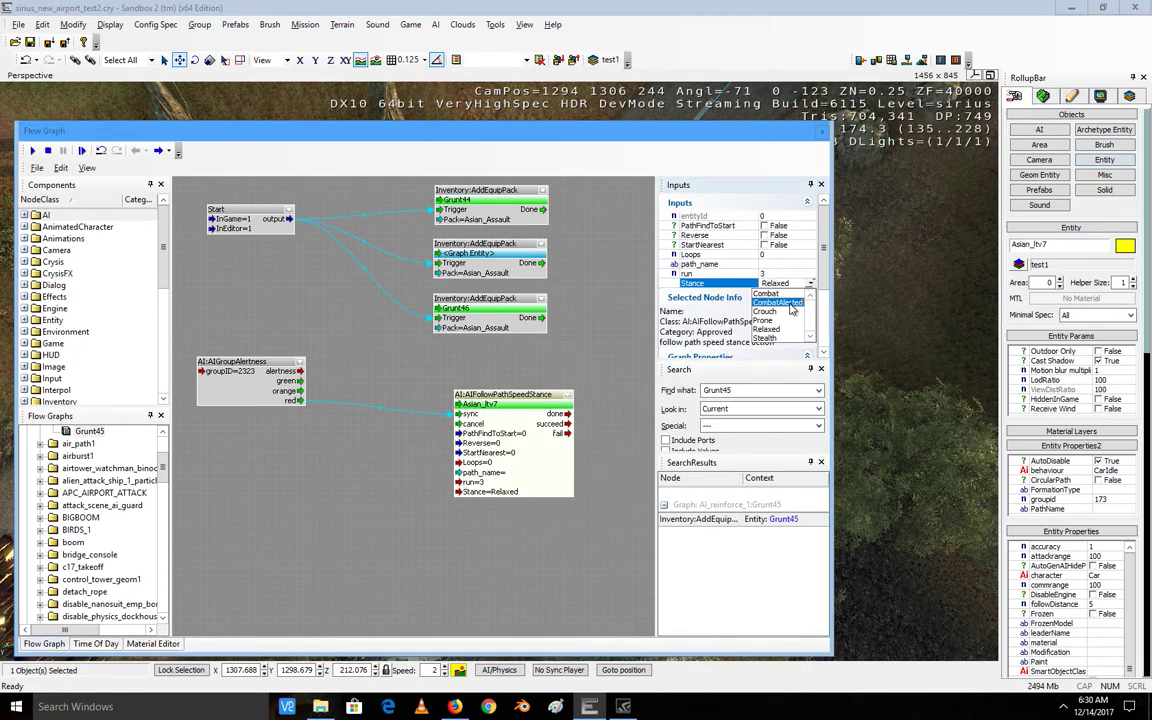
left_click(789, 308)
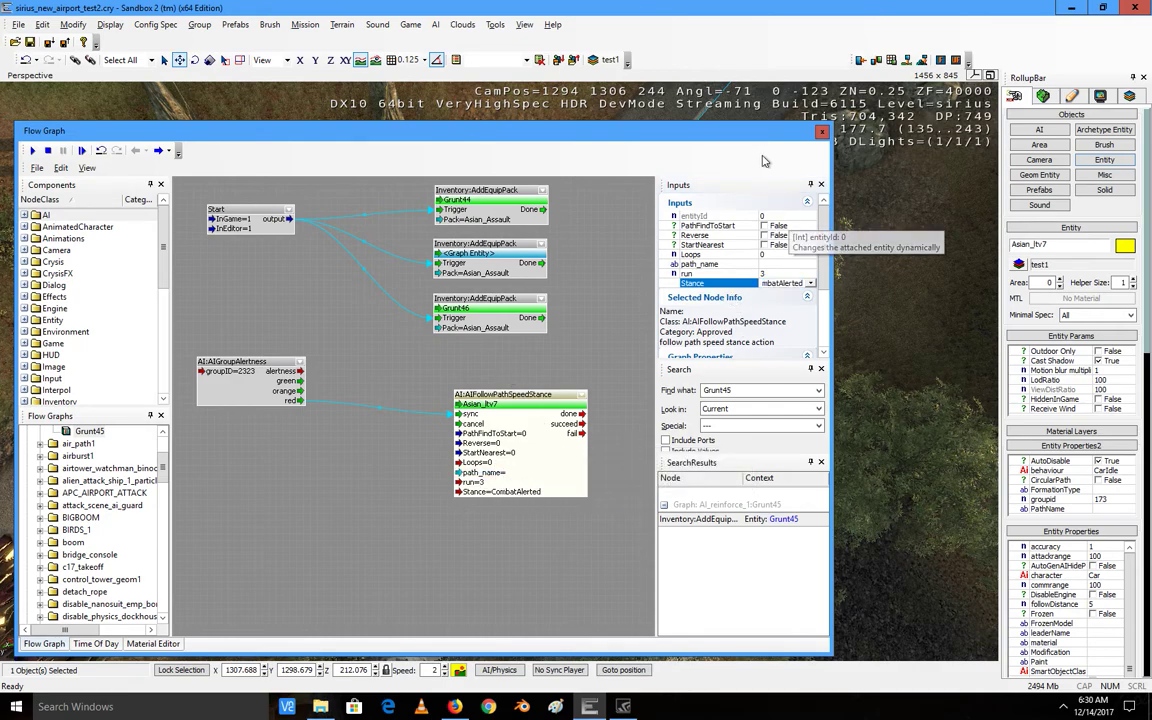
Step: Start a new AIPath on the road with its first point at the front of the Asian_ltv
left_click_drag(752, 142, 139, 552)
key("a")
right_click_drag(460, 271, 461, 268)
left_click(1039, 130)
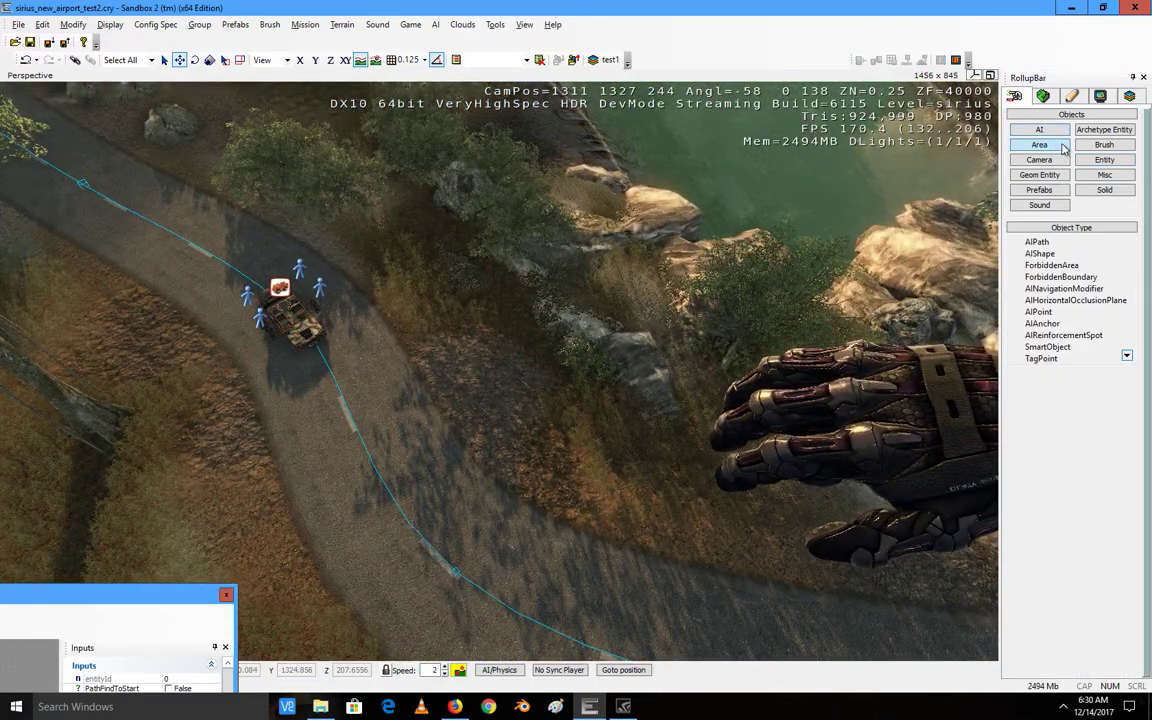
left_click(1037, 242)
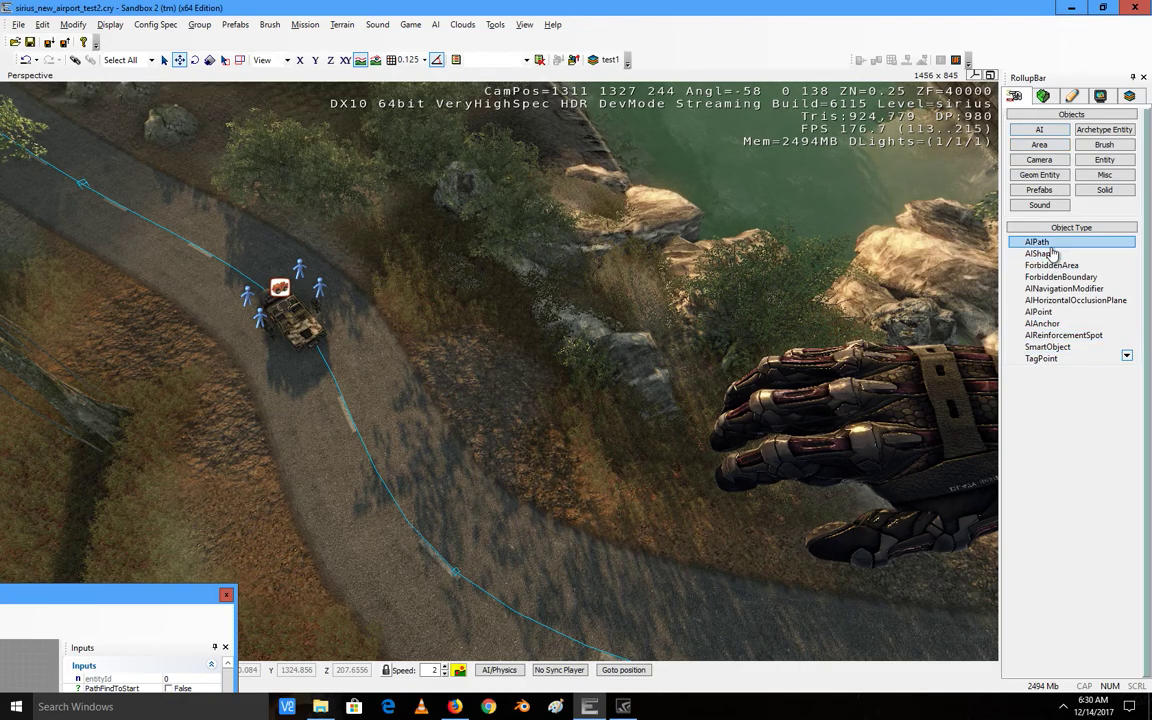
right_click_drag(405, 313, 450, 319)
key("w")
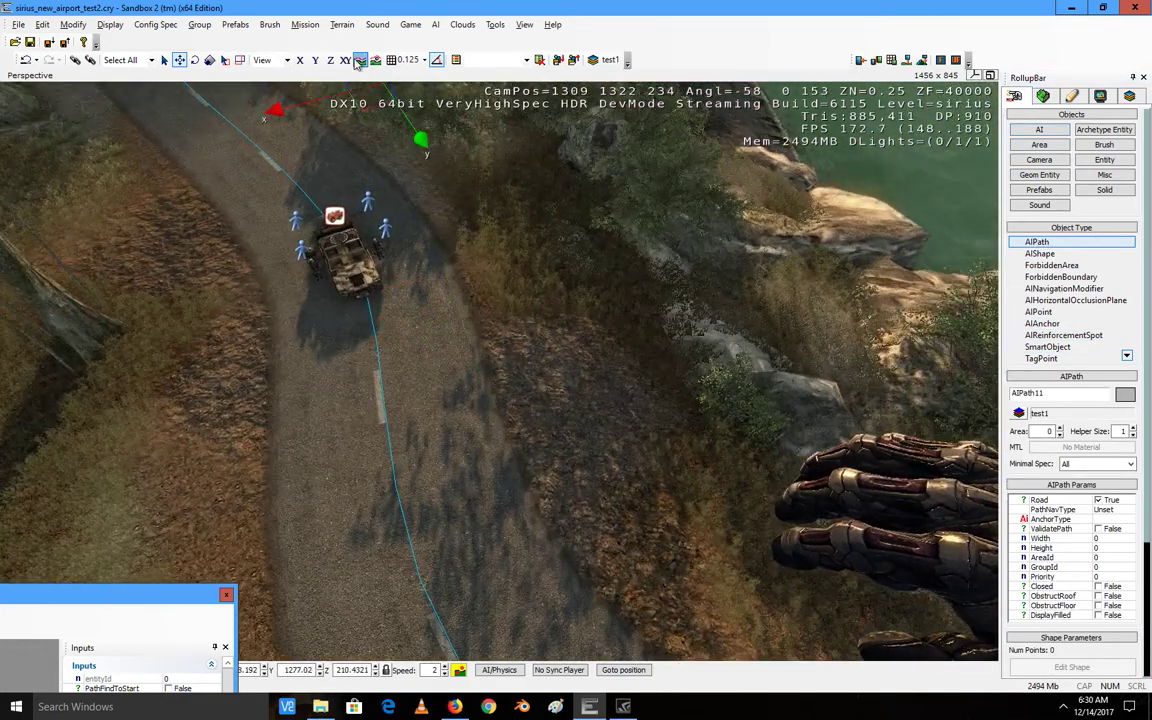
key("w")
right_click_drag(450, 386, 390, 348)
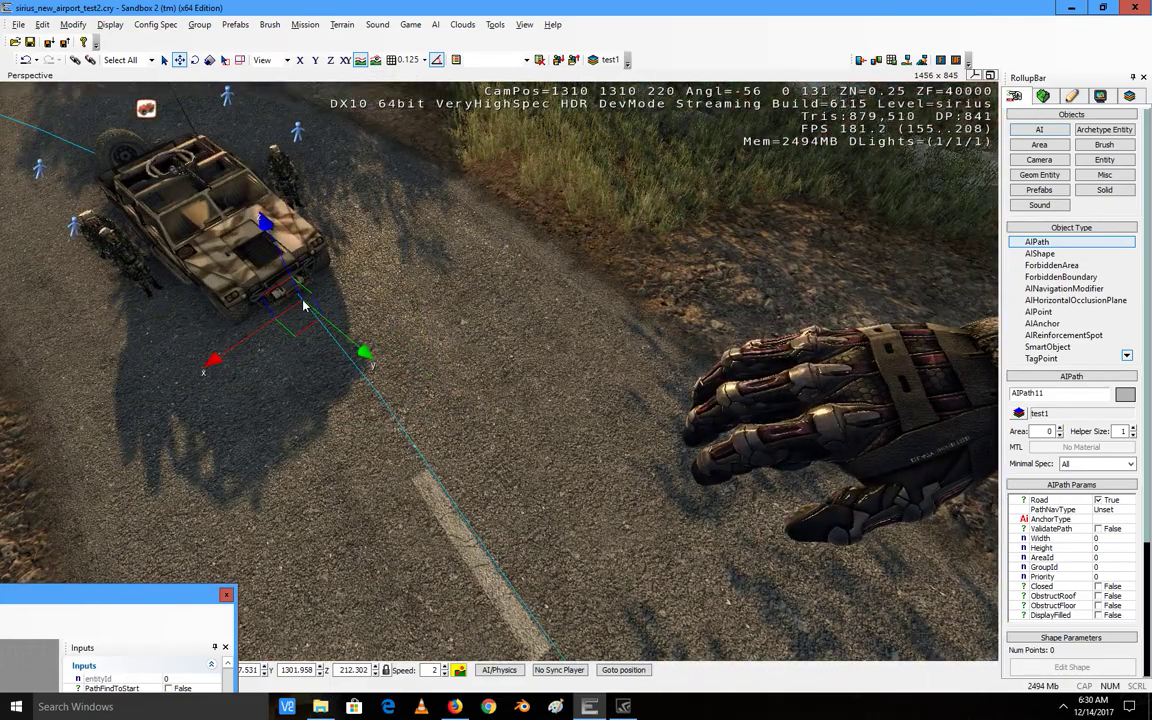
Step: Extend the AIPath with points along the road's centre line through the first bend ahead of the Asian_ltv
key("s")
right_click_drag(325, 353, 406, 411)
left_click(420, 413)
left_click(556, 428)
left_click(659, 414)
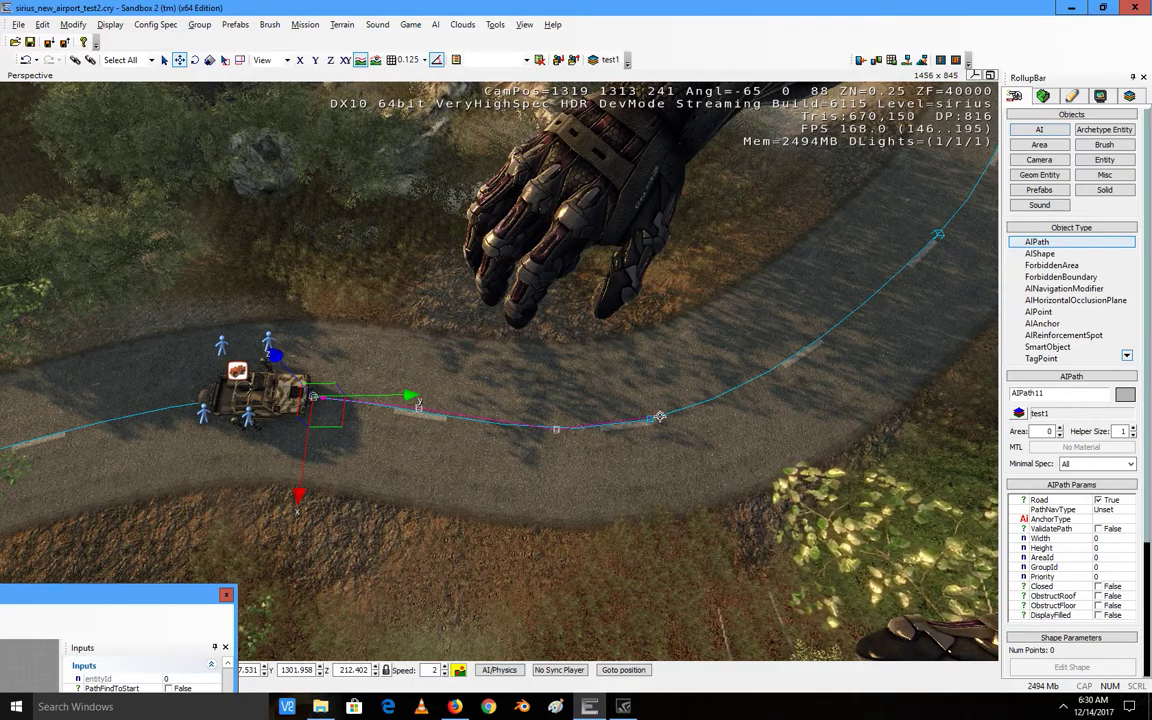
right_click_drag(737, 394, 610, 390)
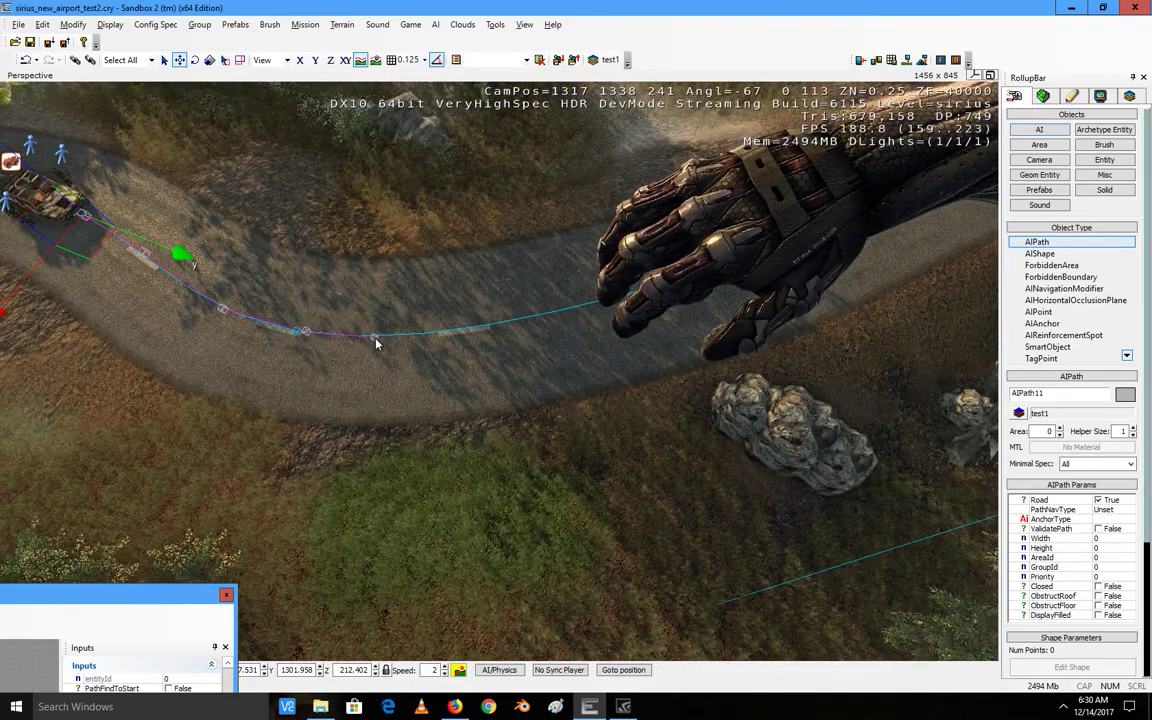
left_click(375, 338)
right_click_drag(490, 328, 435, 326)
key("d")
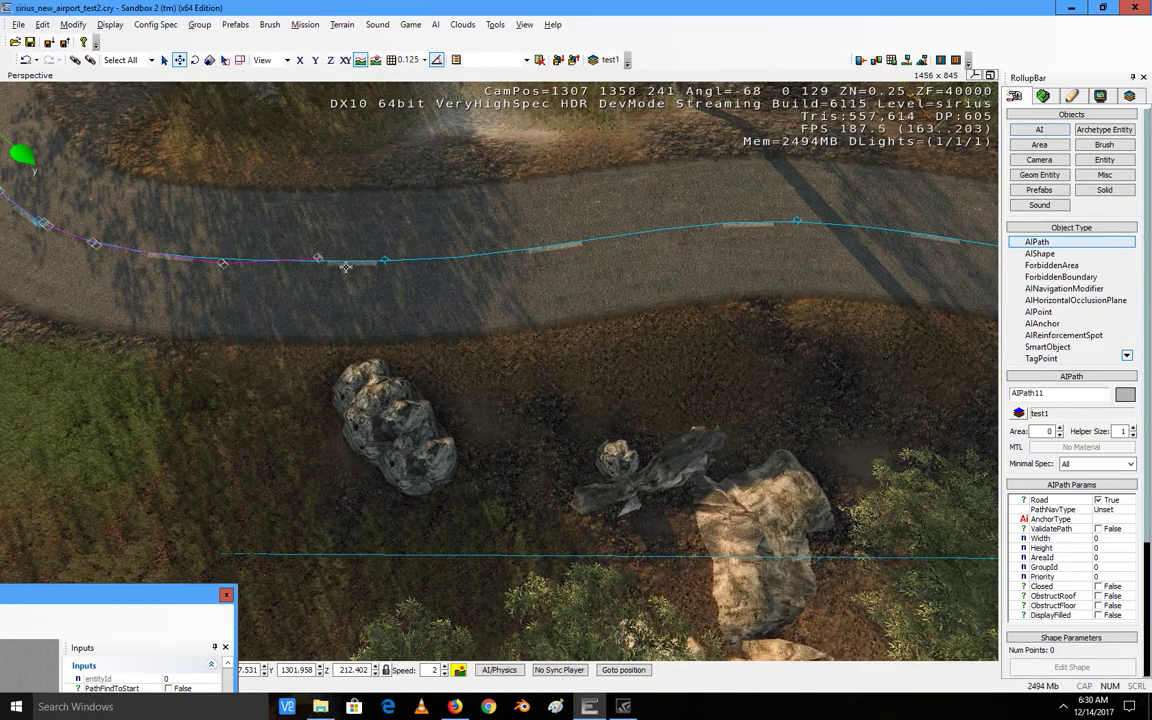
Step: Continue the AIPath along the road after the bend, adding points up to the approach of the side-road junction
key("d")
right_click_drag(353, 263, 345, 264)
key("s")
key("d")
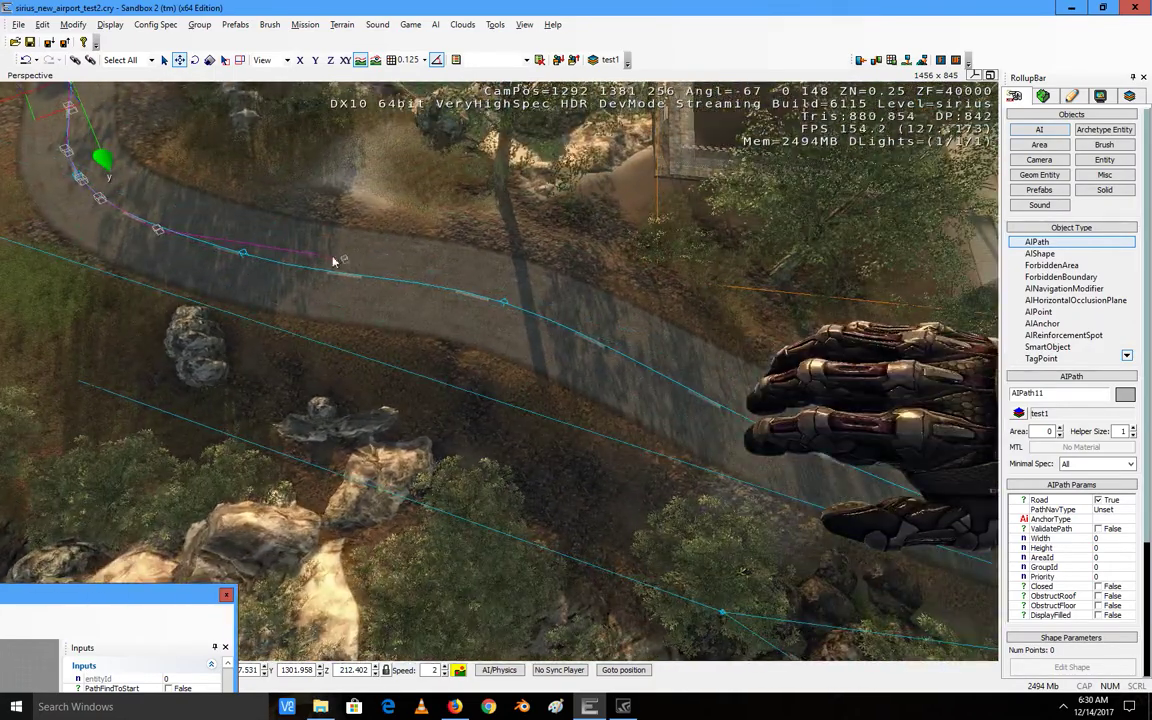
left_click(310, 268)
left_click(443, 293)
left_click(514, 310)
key("d")
right_click_drag(548, 322, 550, 327)
key("d")
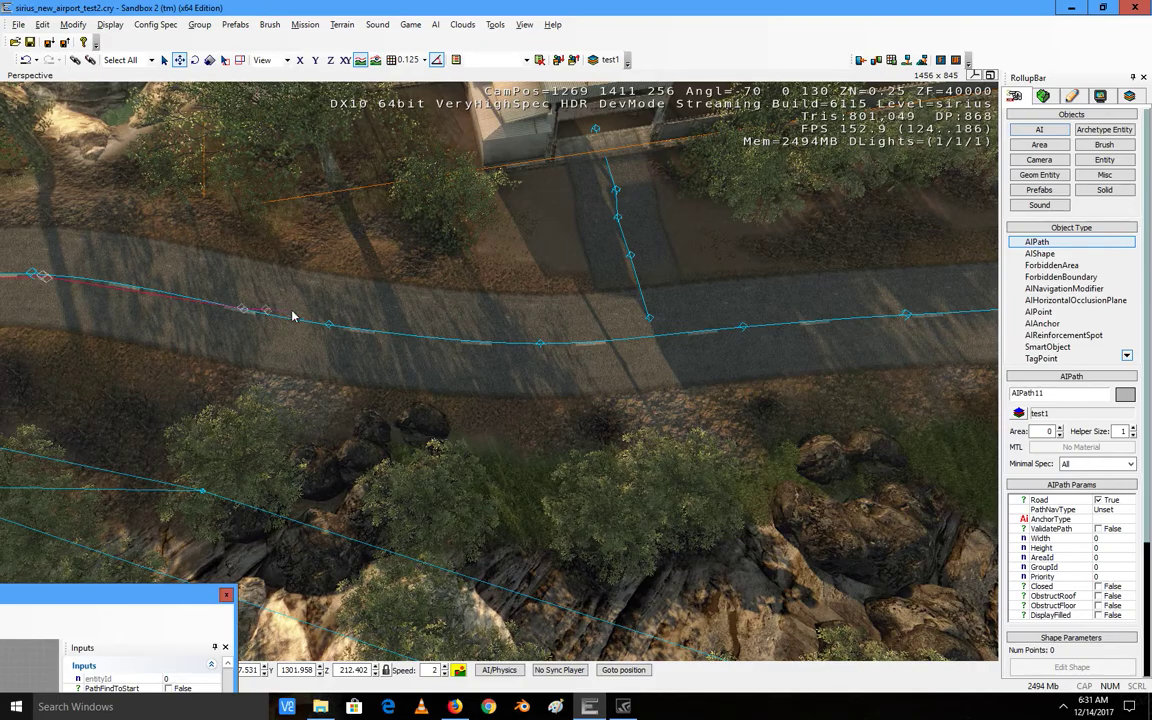
Step: Carry the AIPath past the side-road junction and along the road to the railway crossing
left_click(490, 340)
key("d")
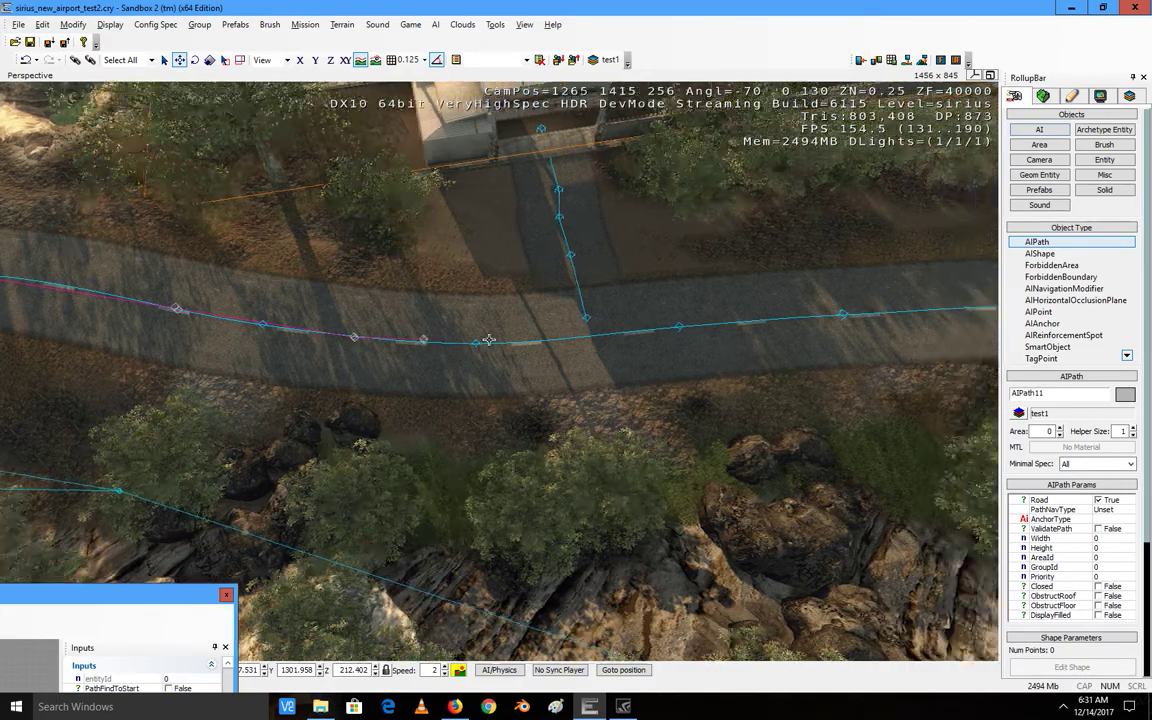
left_click(499, 338)
key("d")
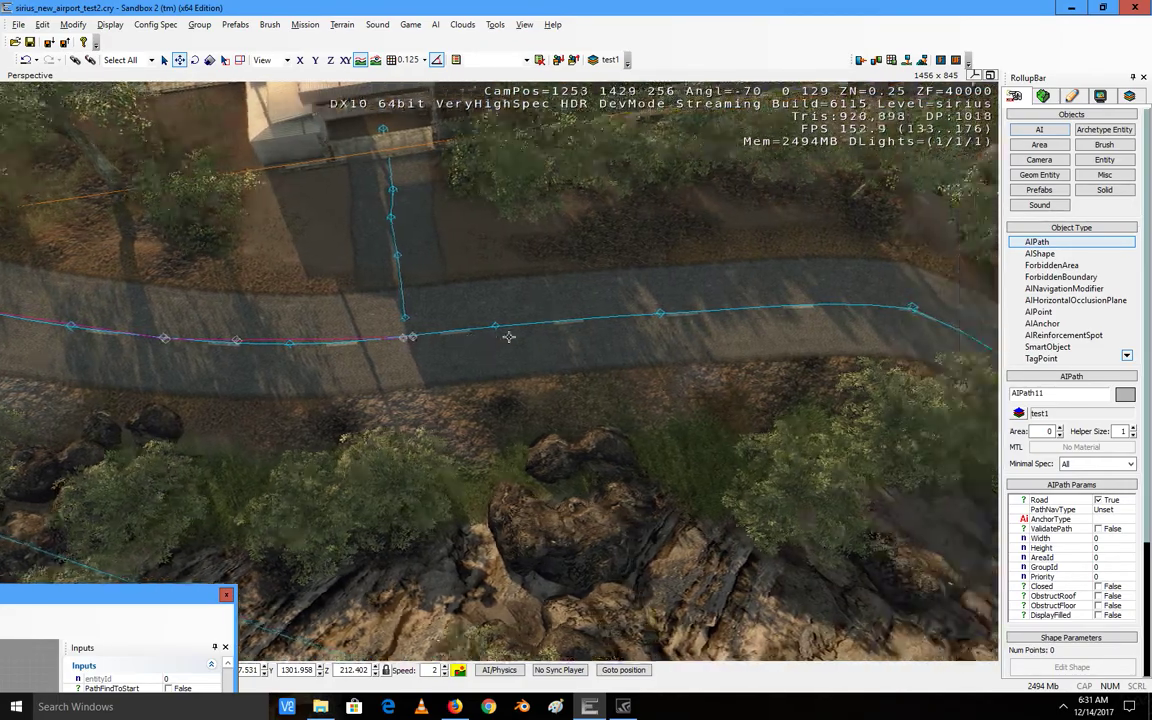
right_click_drag(509, 337, 507, 341)
key("w")
key("s")
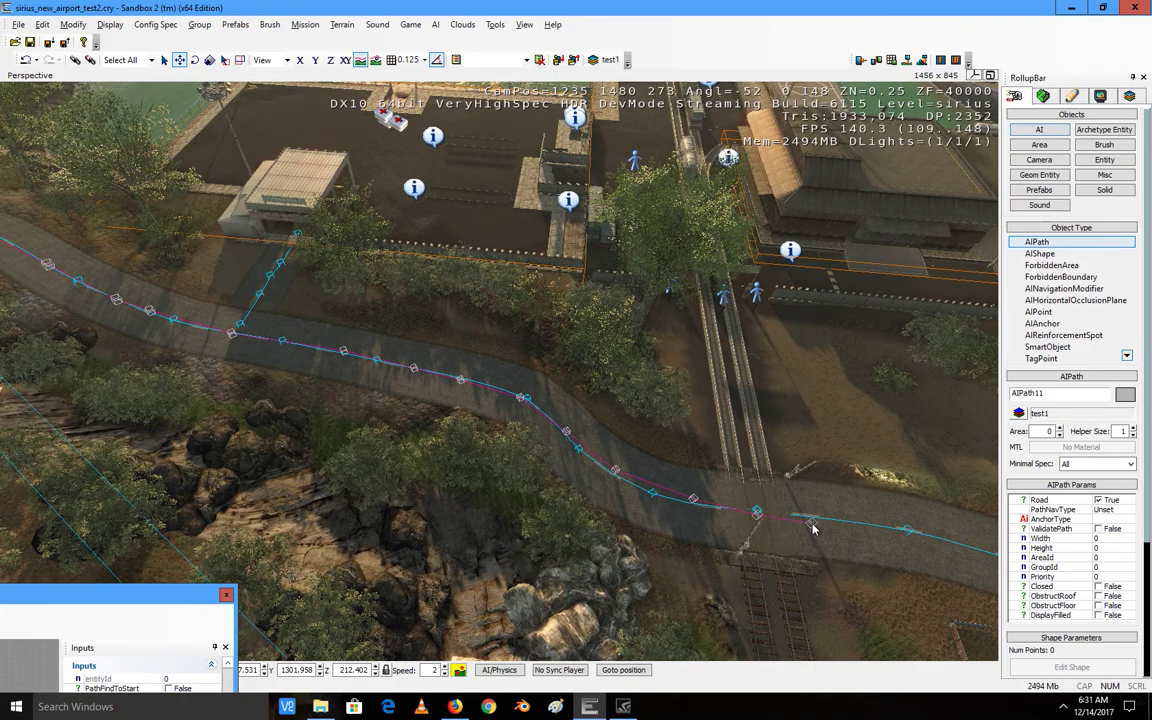
Step: Curve the AIPath off the road beyond the railway crossing towards the rail gate Grunts and finish it there
key("d")
key("d")
right_click_drag(755, 525, 752, 526)
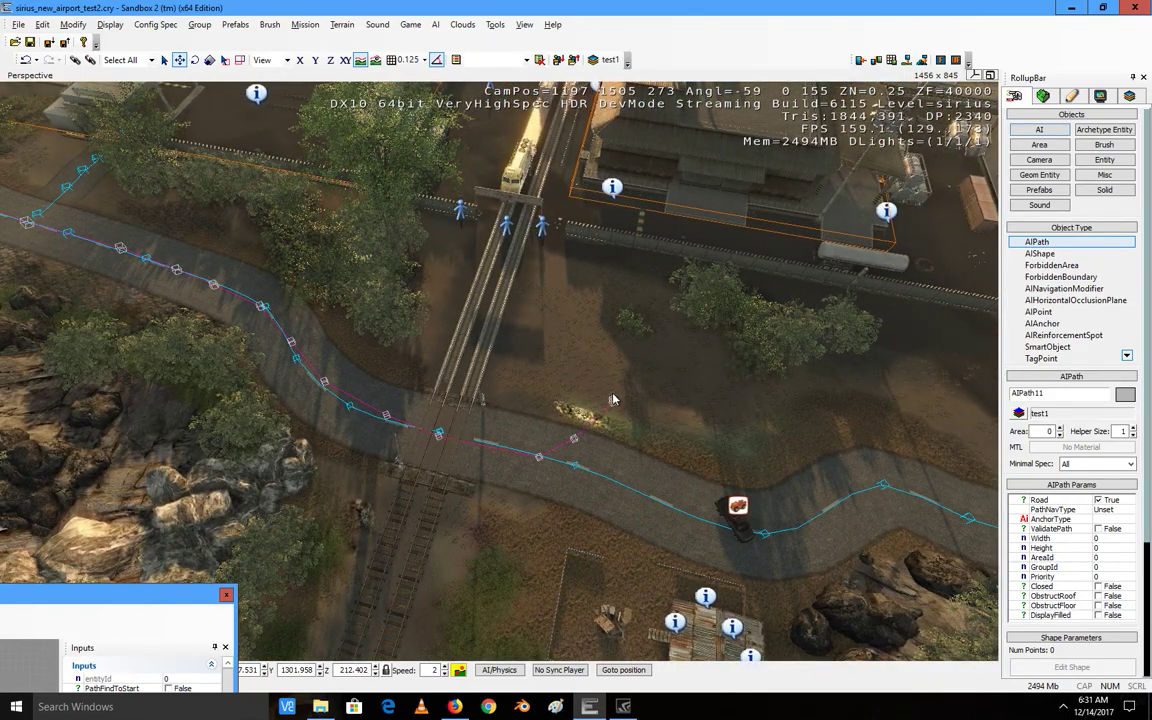
double_click(522, 267)
Step: Check the finished AIPath from the crossing back to the Asian_ltv and turn off its Road parameter
key("w")
mouse_move(600, 328)
right_mouse_down()
mouse_move(589, 327)
mouse_move(603, 329)
right_mouse_up()
key("d")
key("w")
key("w")
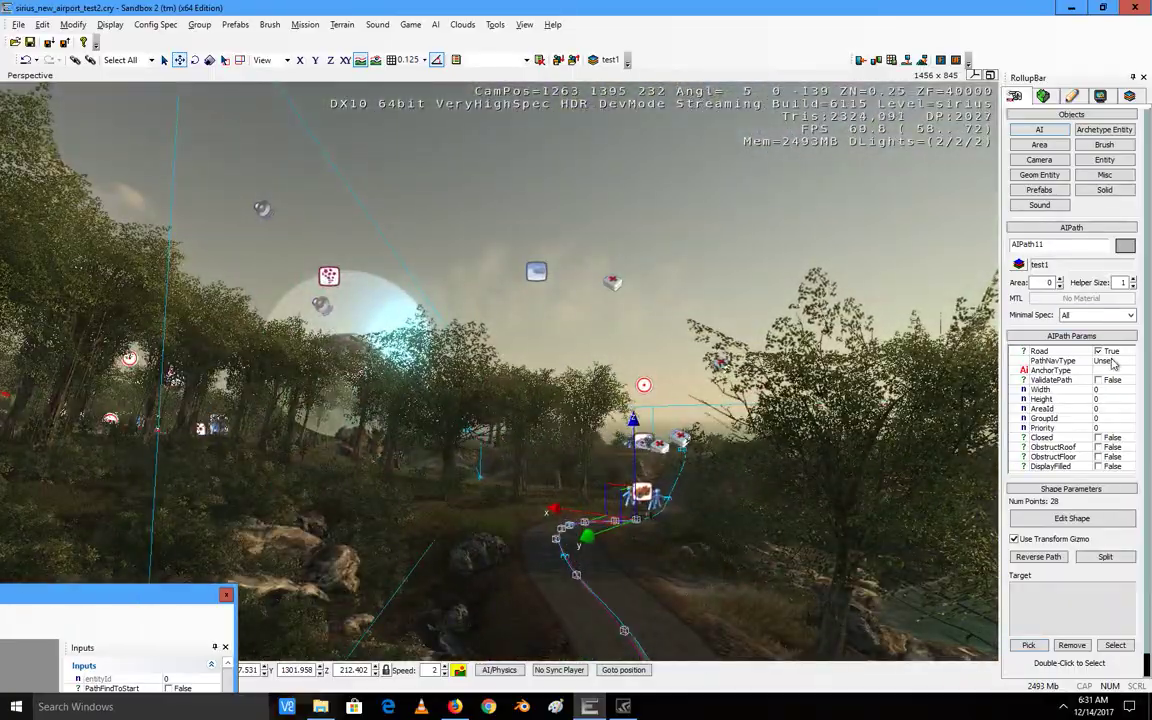
key("w")
mouse_move(606, 409)
right_mouse_down()
mouse_move(589, 409)
mouse_move(605, 407)
right_mouse_up()
key("w")
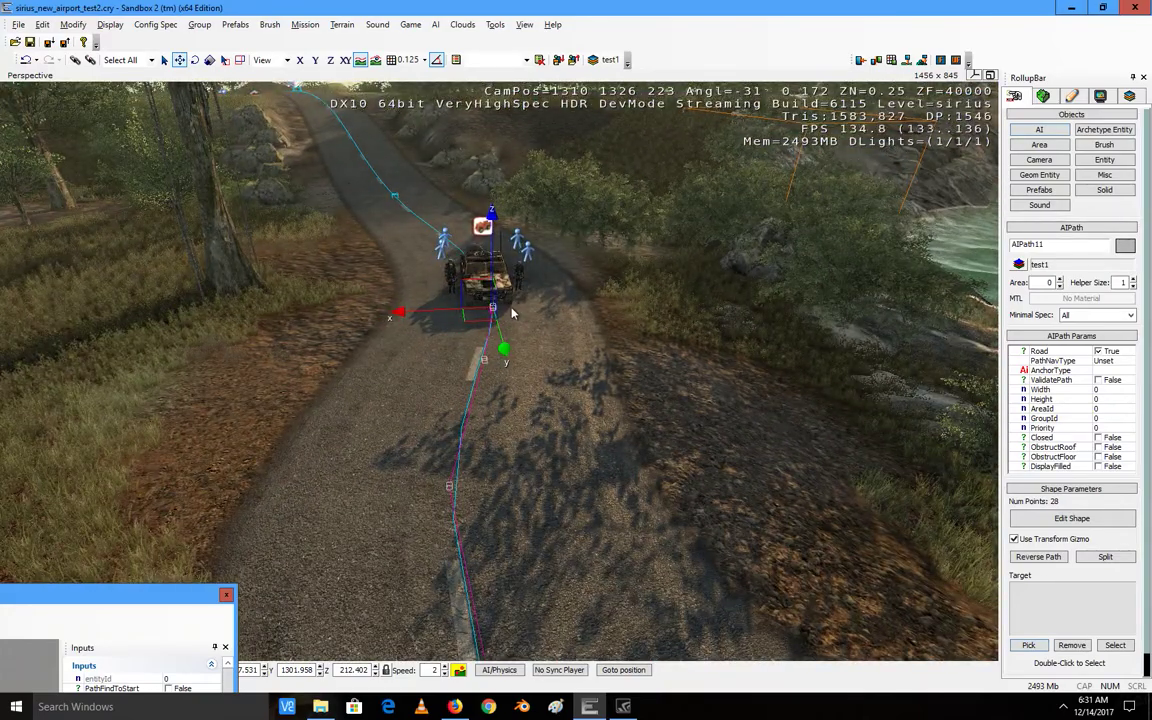
key("s")
right_click_drag(512, 311, 509, 314)
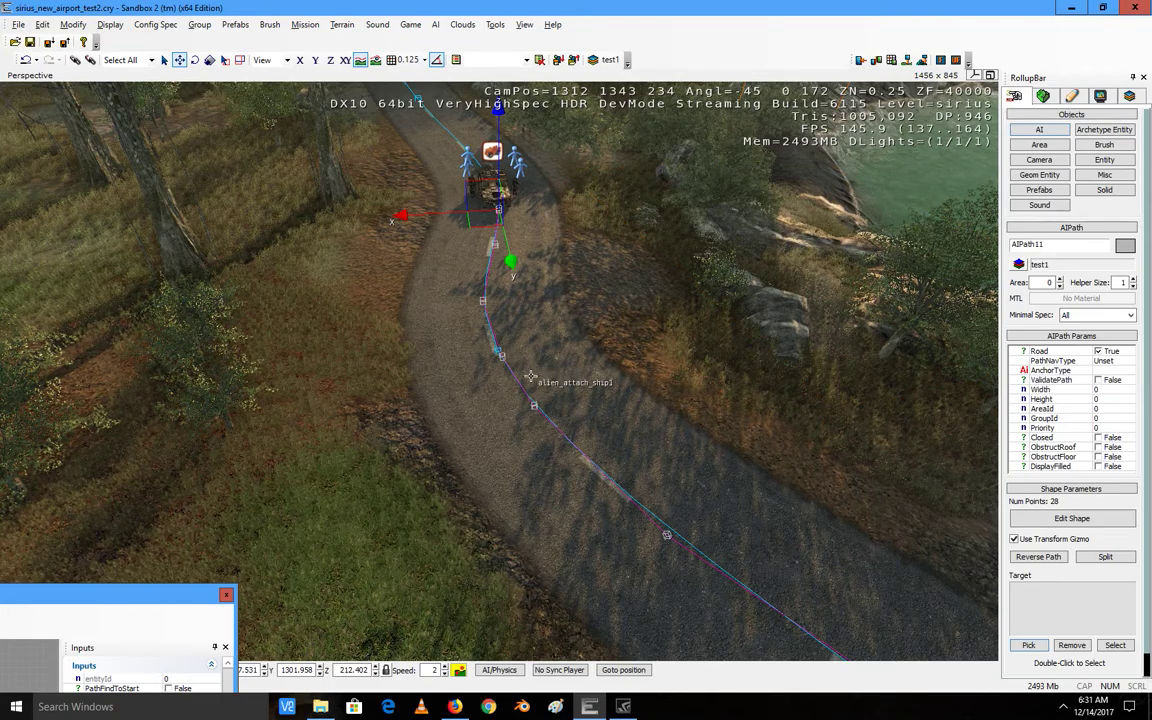
left_click(1099, 353)
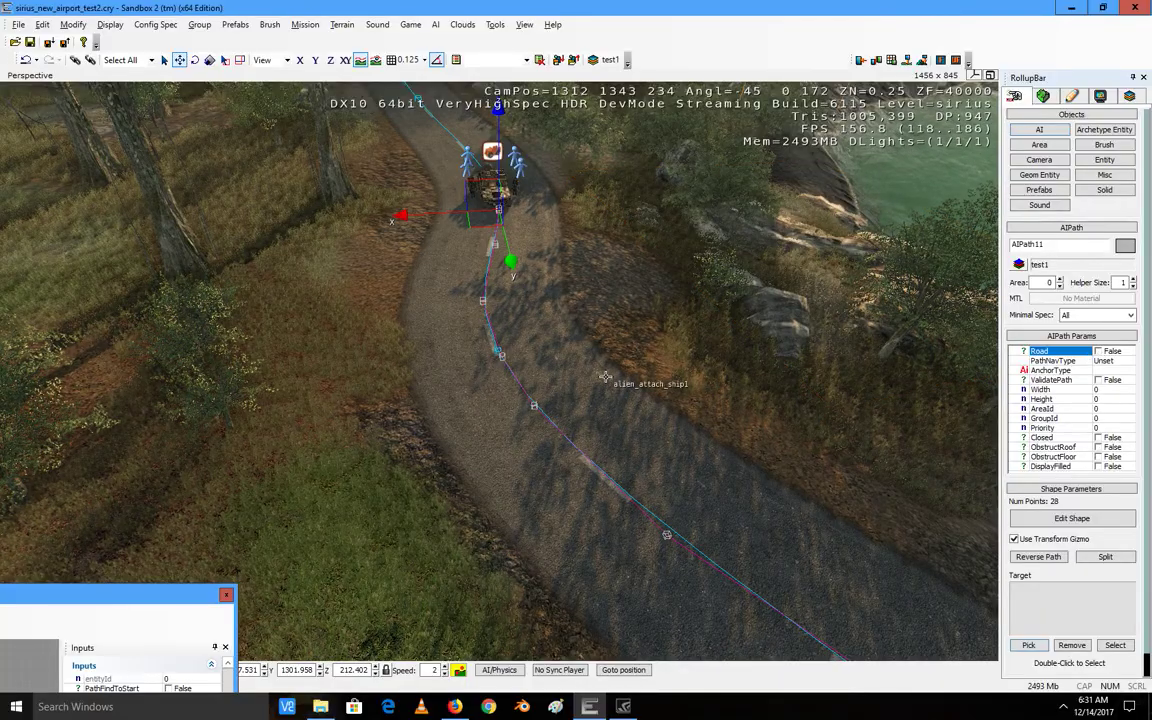
Step: Copy the new path's name and set path_name to AIPath11 on the AI:AIFollowPathSpeedStance node
key("w")
right_click_drag(616, 264, 617, 265)
key("w")
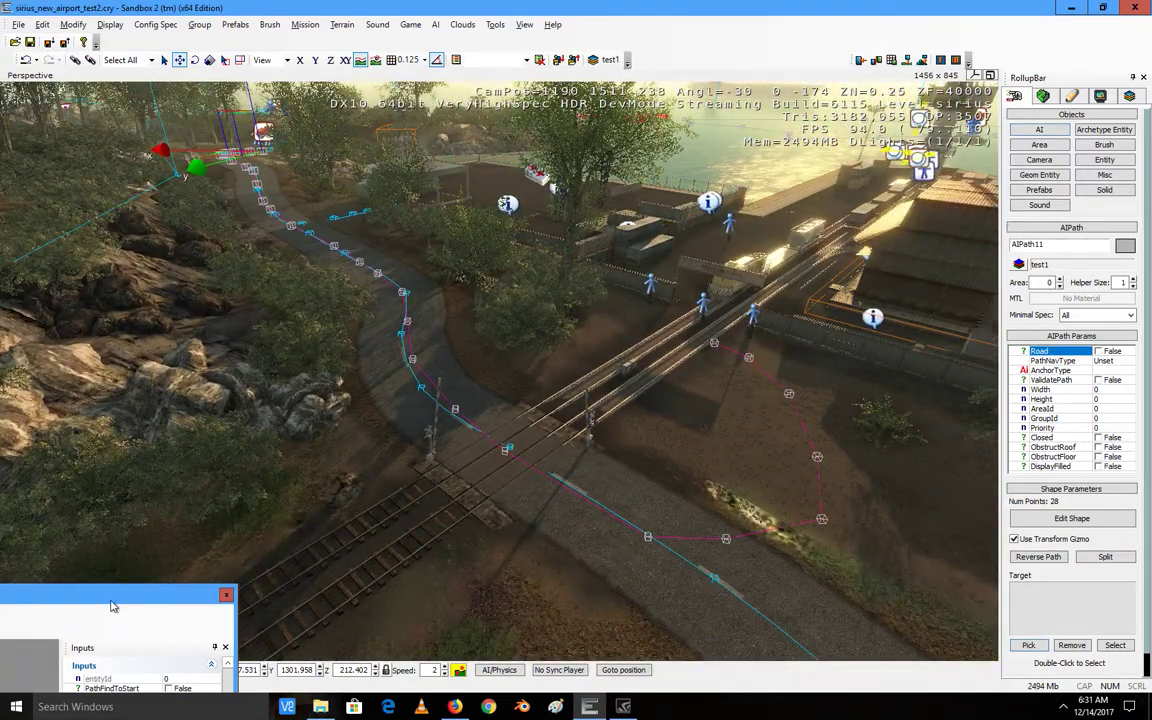
left_click_drag(111, 600, 688, 125)
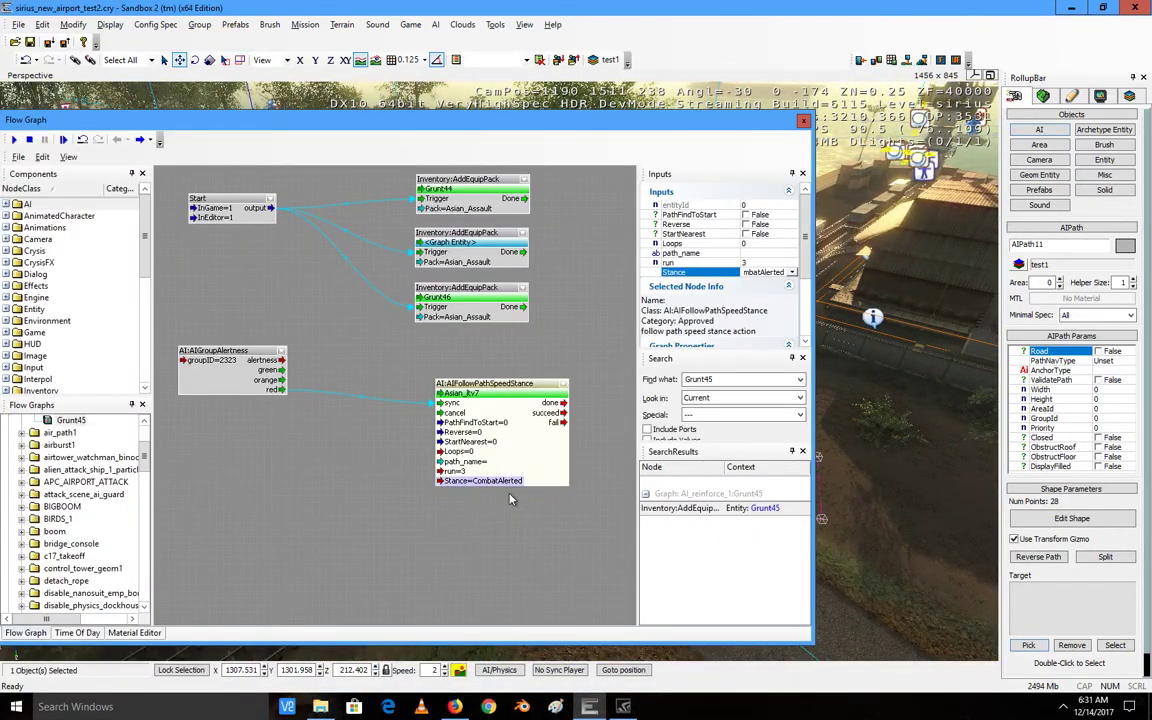
left_click_drag(657, 139, 514, 524)
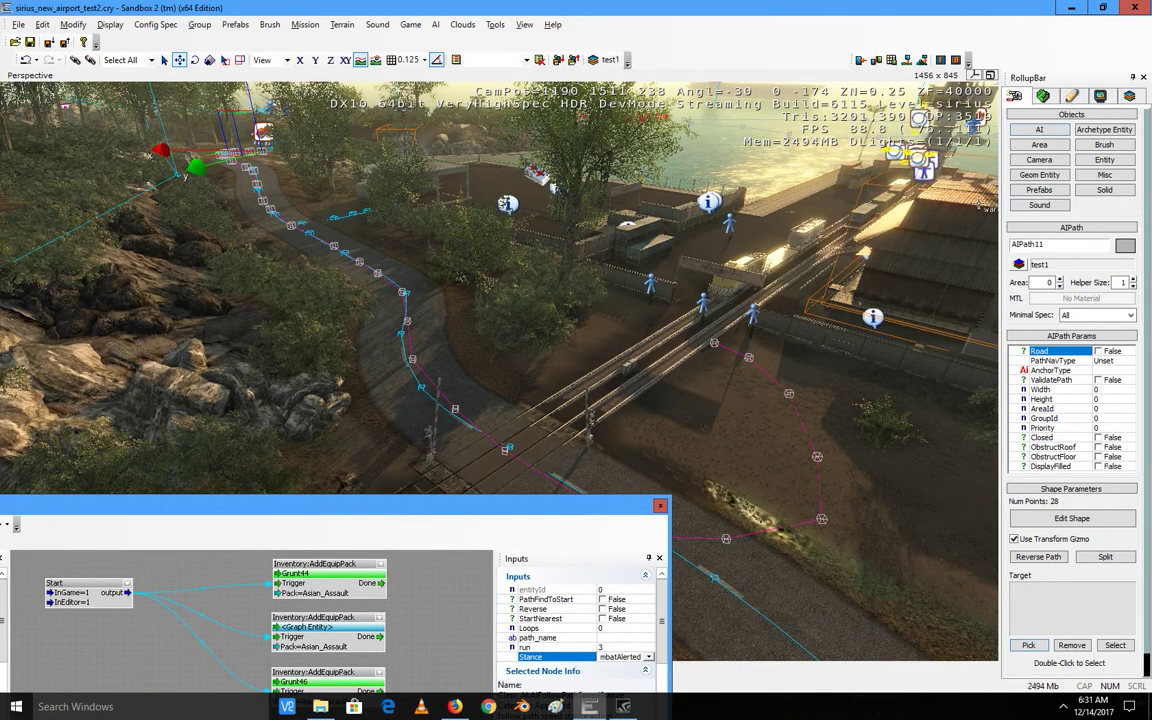
left_click_drag(1055, 242, 1012, 245)
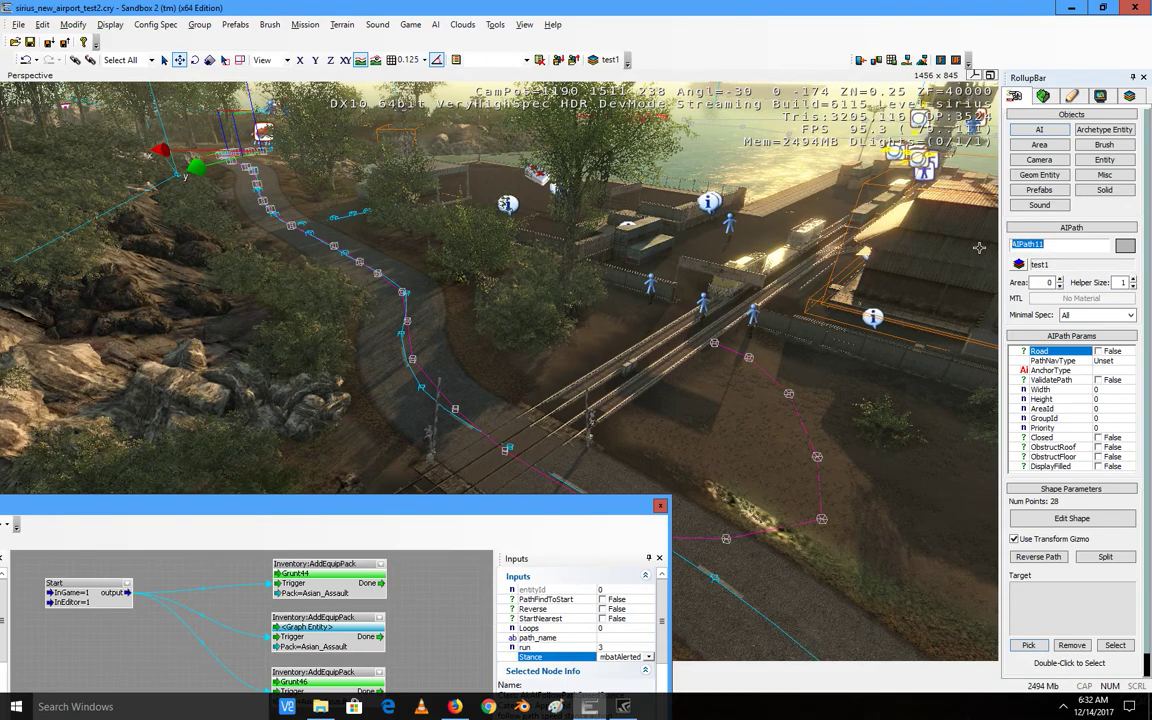
left_click_drag(393, 511, 393, 516)
double_click(393, 516)
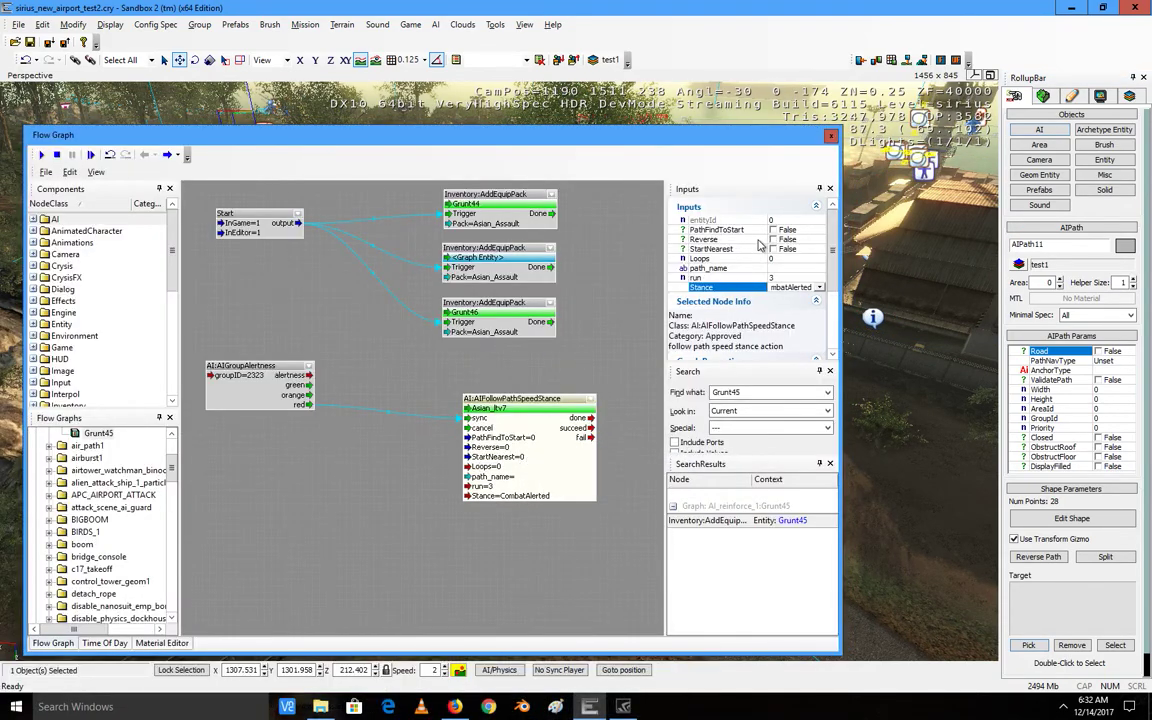
left_click(788, 267)
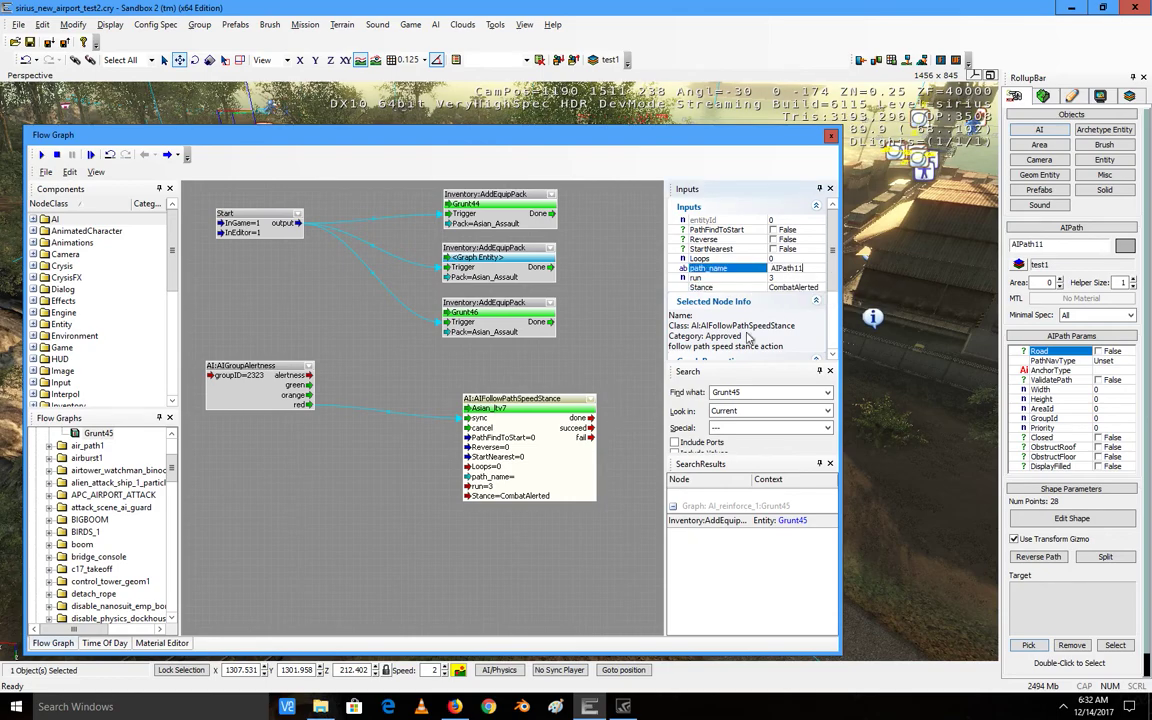
type("AIPath11")
left_click(369, 542)
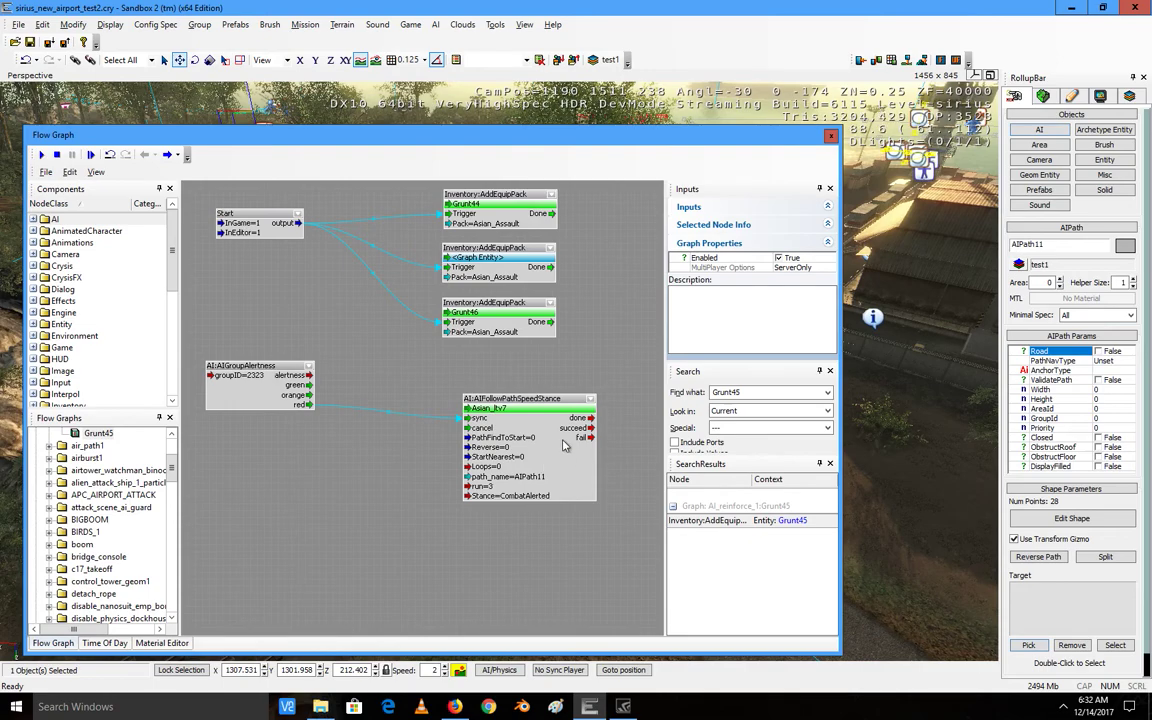
Step: Enable StartNearest on the AI:AIFollowPathSpeedStance node
left_click(565, 445)
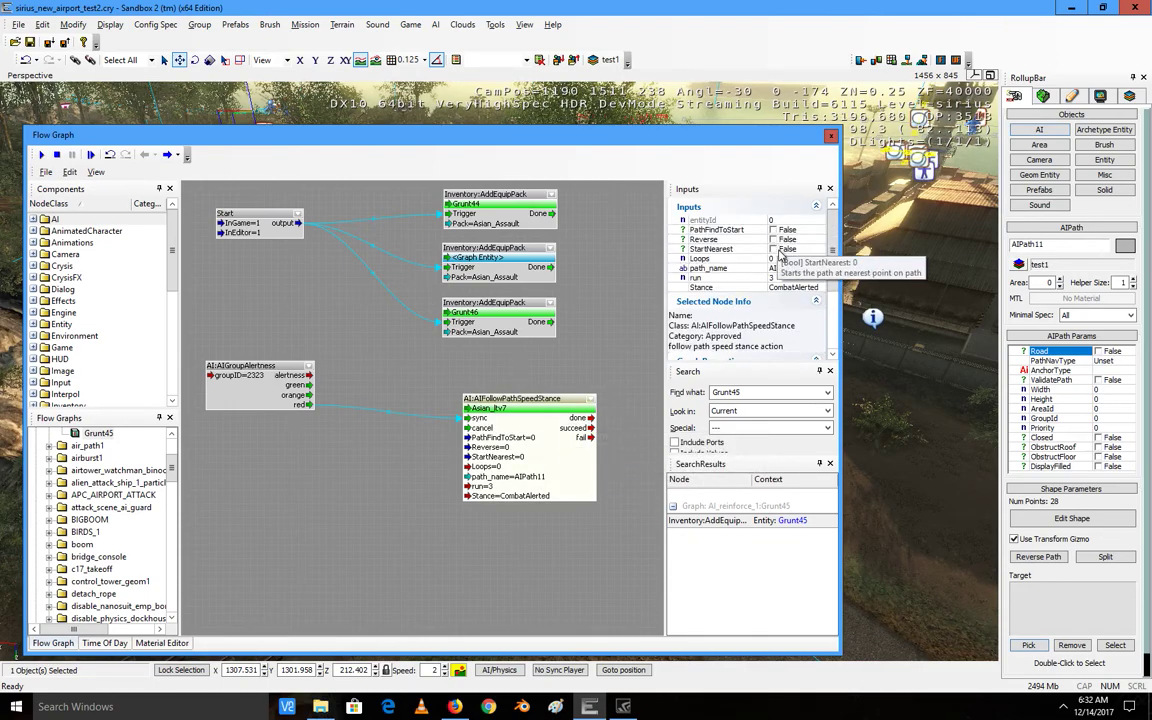
left_click(777, 249)
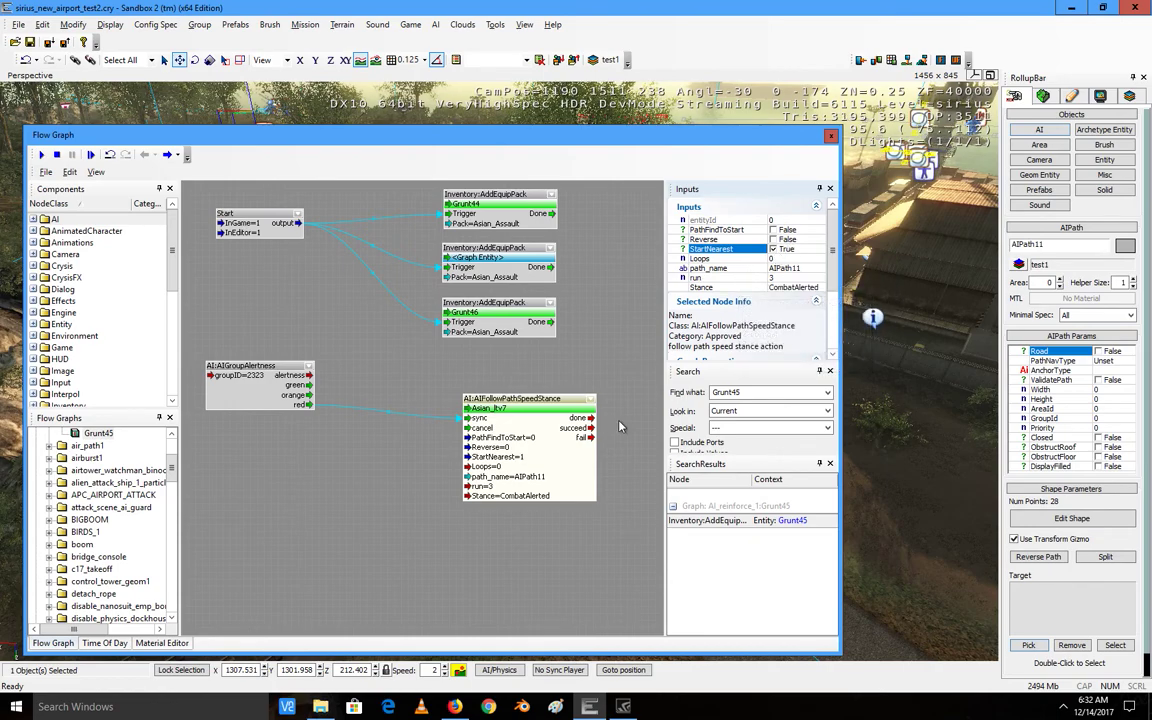
left_click(350, 474)
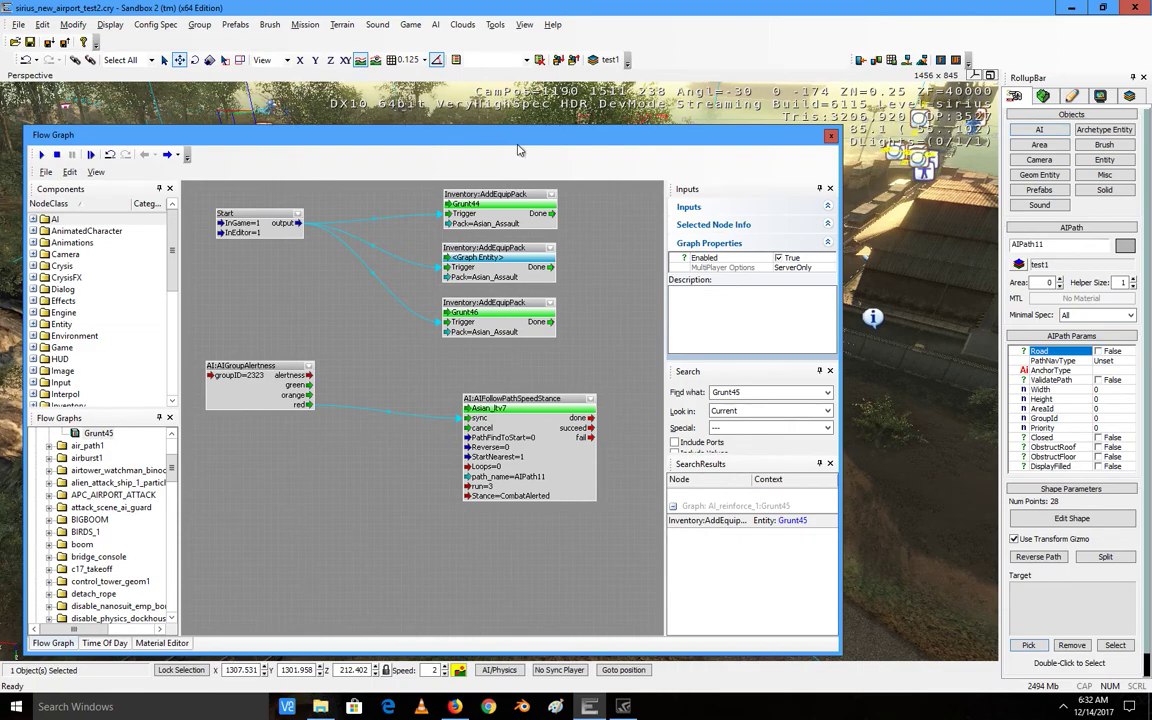
Step: Add a Vehicle:Unload node beside the AI:AIFollowPathSpeedStance node in the flow graph
right_click_drag(424, 424, 240, 414)
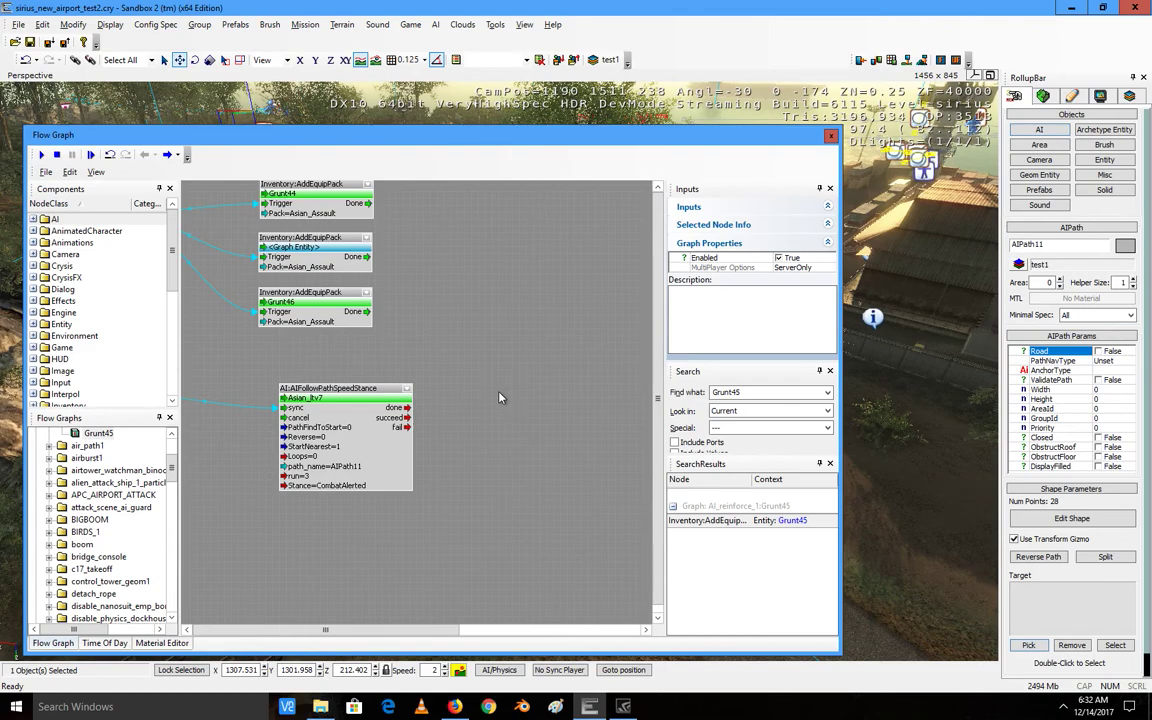
right_click_drag(502, 392, 498, 395)
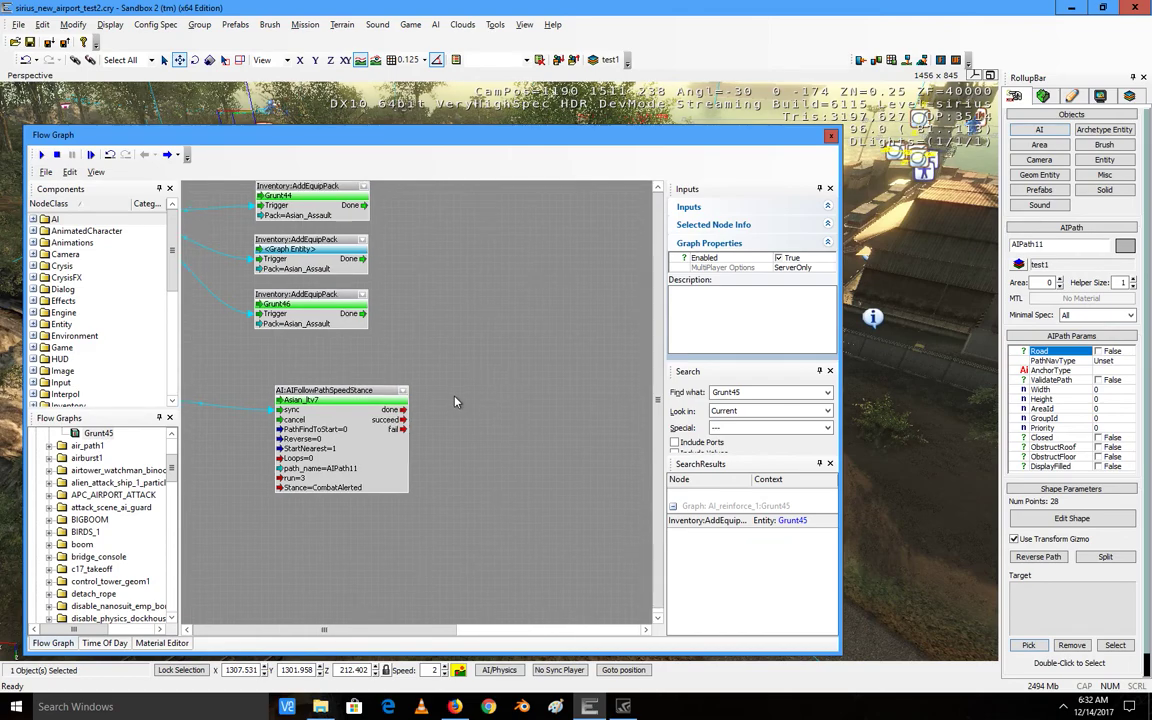
right_click(455, 401)
mouse_move(495, 405)
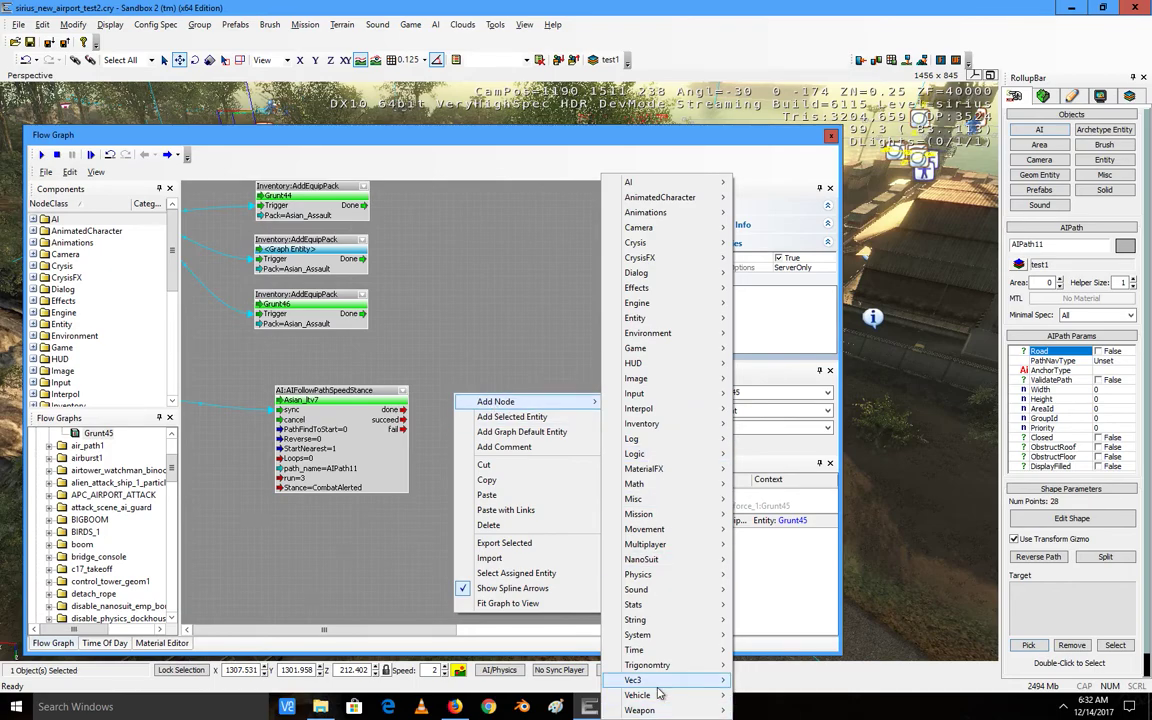
mouse_move(666, 697)
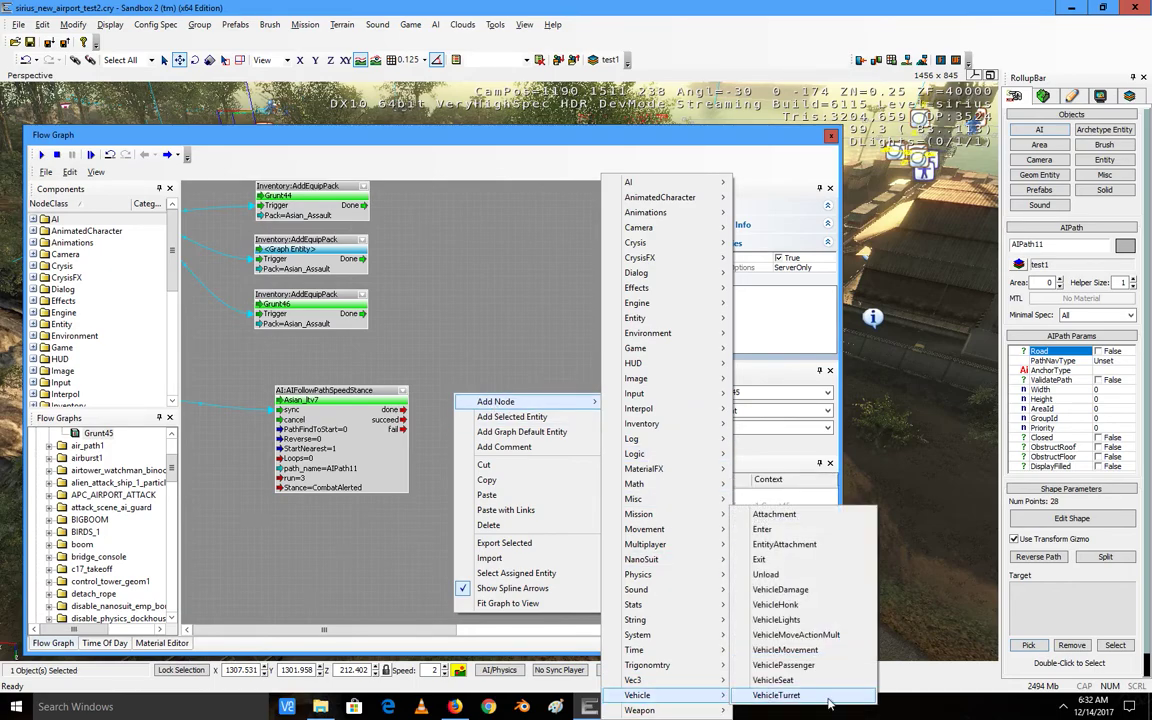
left_click(767, 575)
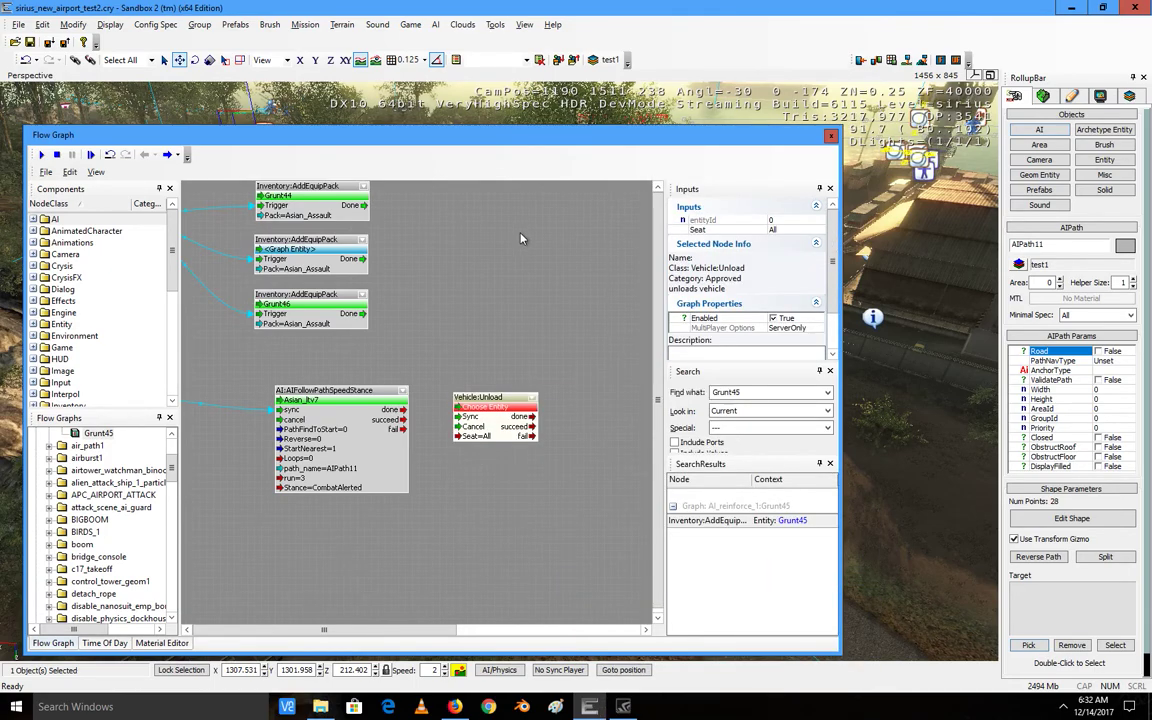
Step: Assign the Asian_ltv to the Vehicle:Unload node and link the AI:AIFollowPathSpeedStance node's done output to its Sync input
left_click_drag(532, 140, 544, 555)
right_click_drag(610, 372, 609, 368)
key("w")
key("w")
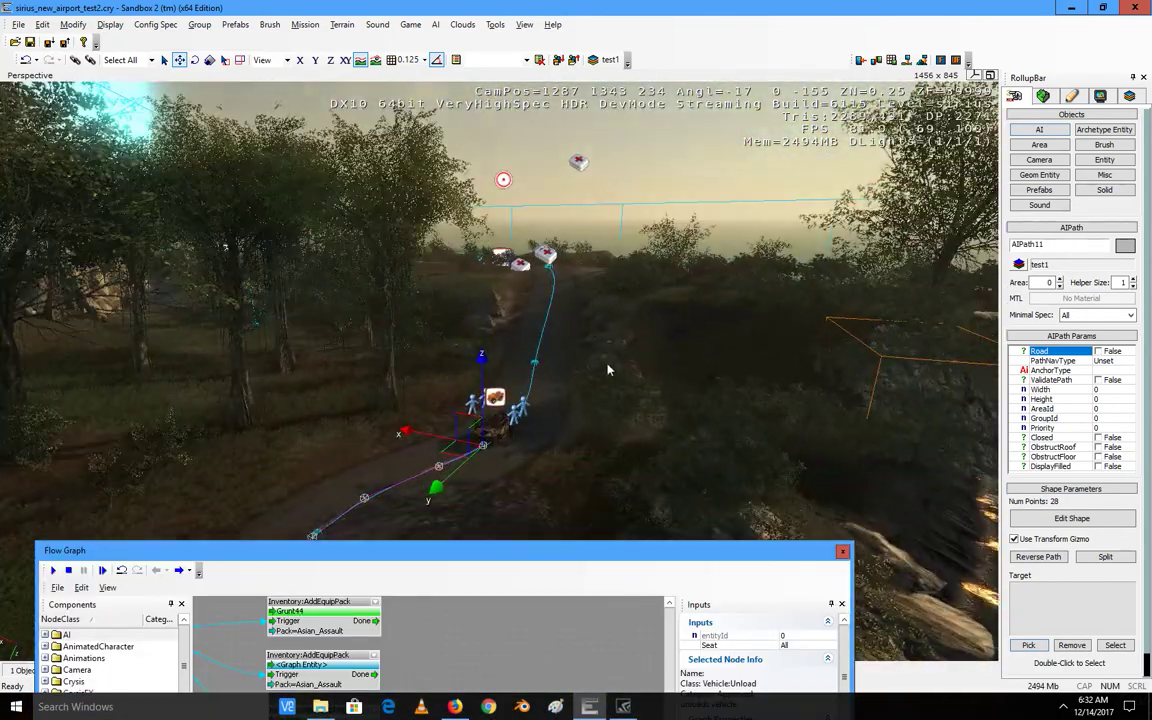
left_click(488, 430)
left_click_drag(507, 550, 585, 138)
right_click(568, 425)
left_click(552, 385)
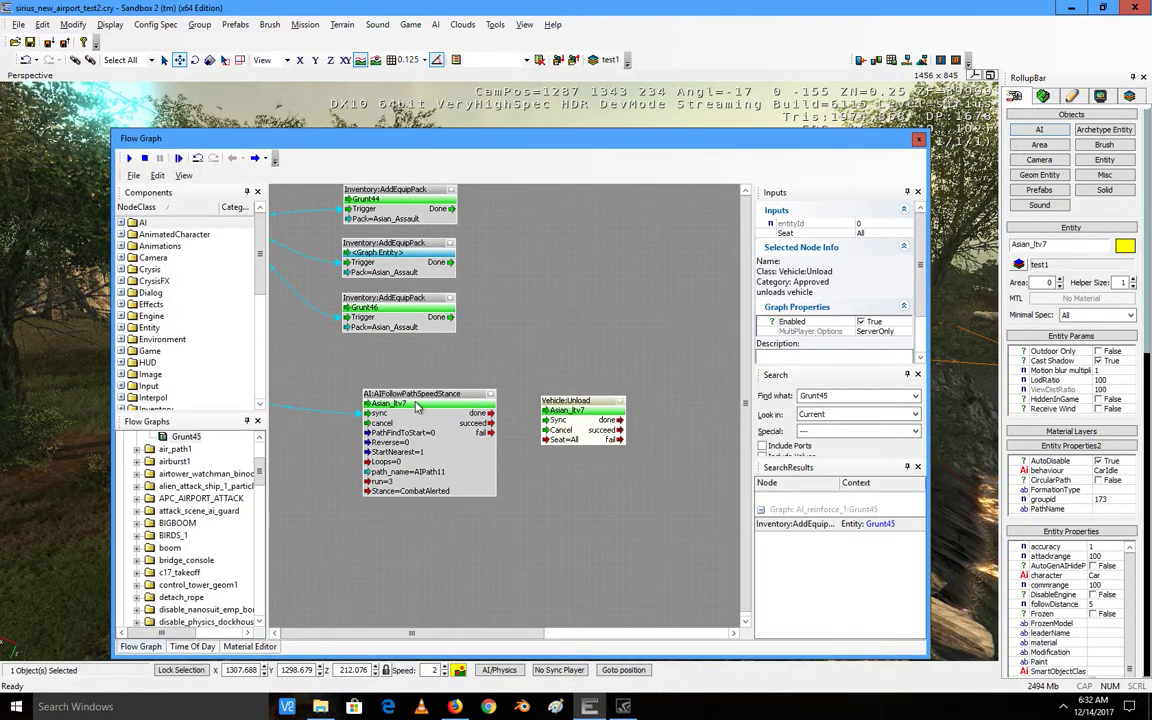
left_click_drag(493, 413, 545, 431)
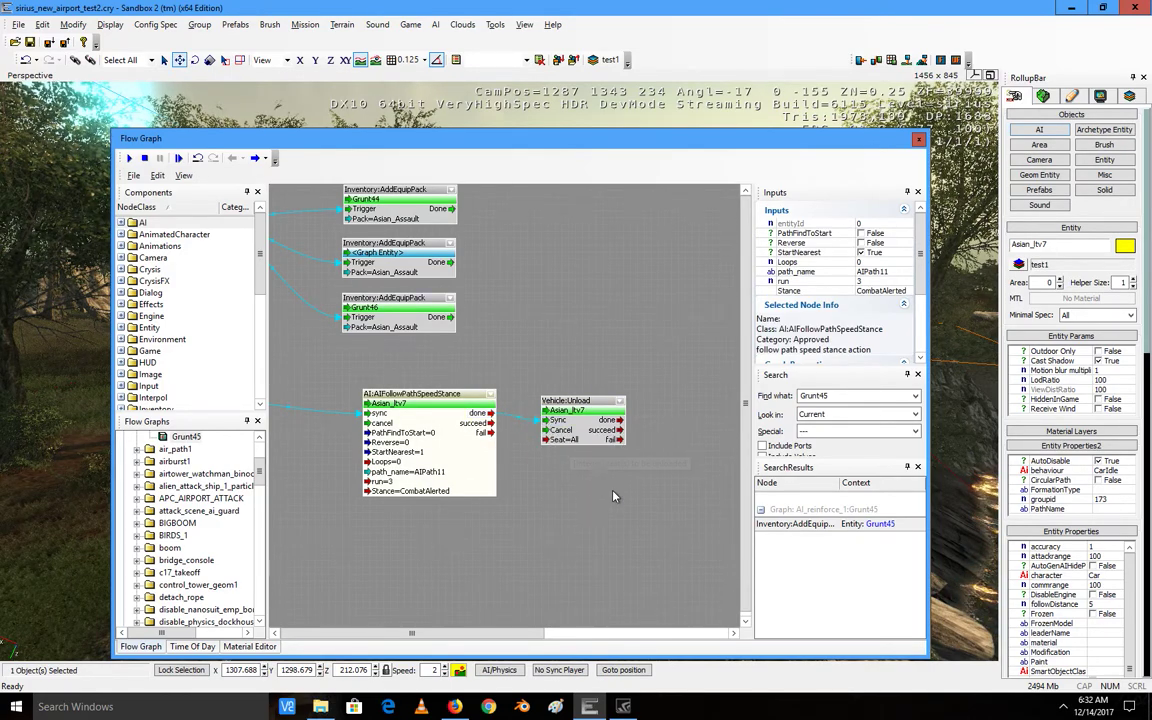
Step: Set Seat to AllExceptGunner on the Vehicle:Unload node
left_click(570, 443)
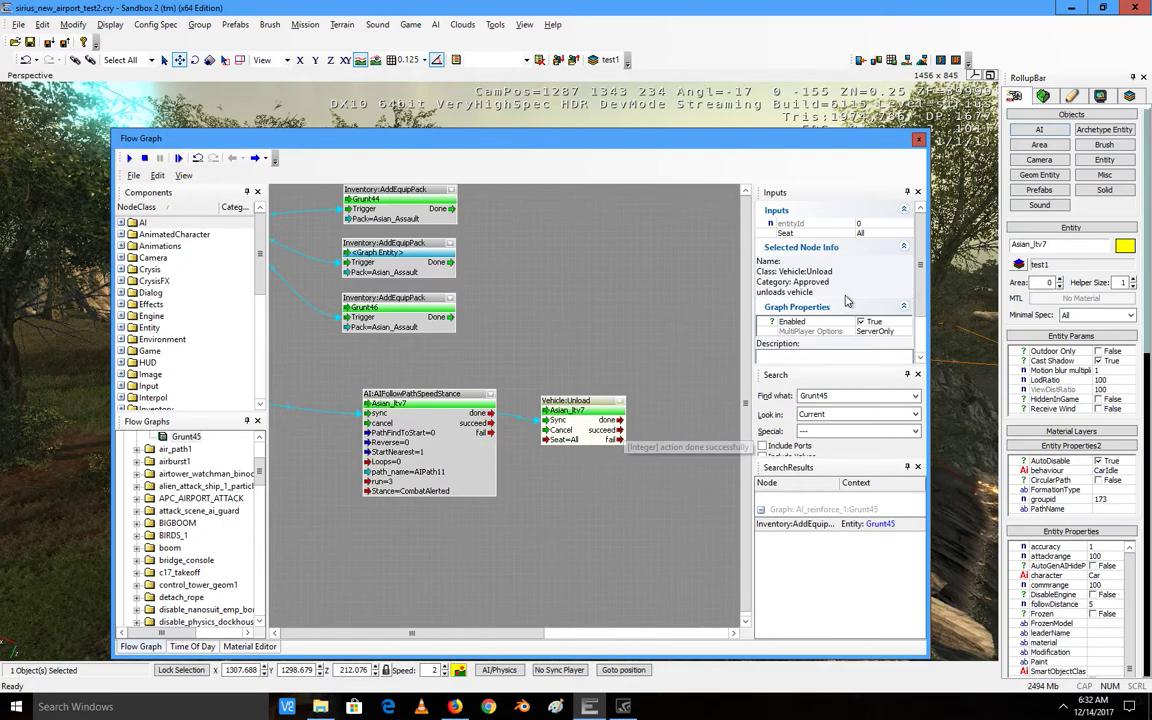
left_click(885, 233)
left_click(906, 234)
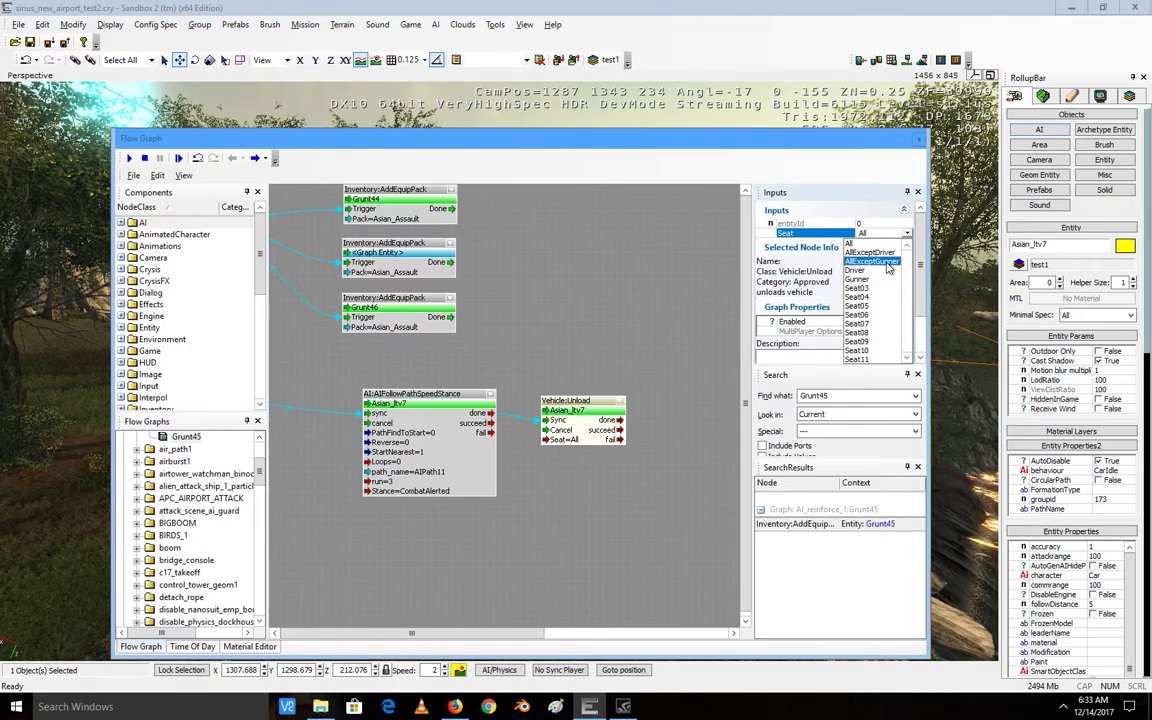
left_click(887, 263)
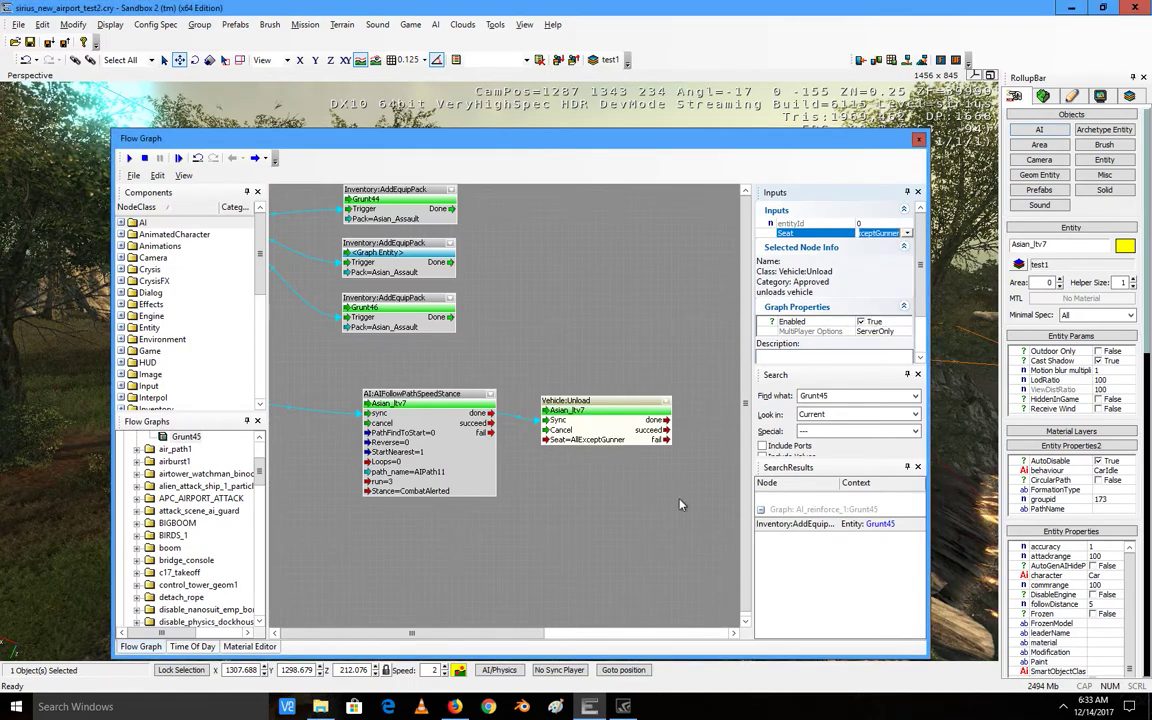
left_click(555, 484)
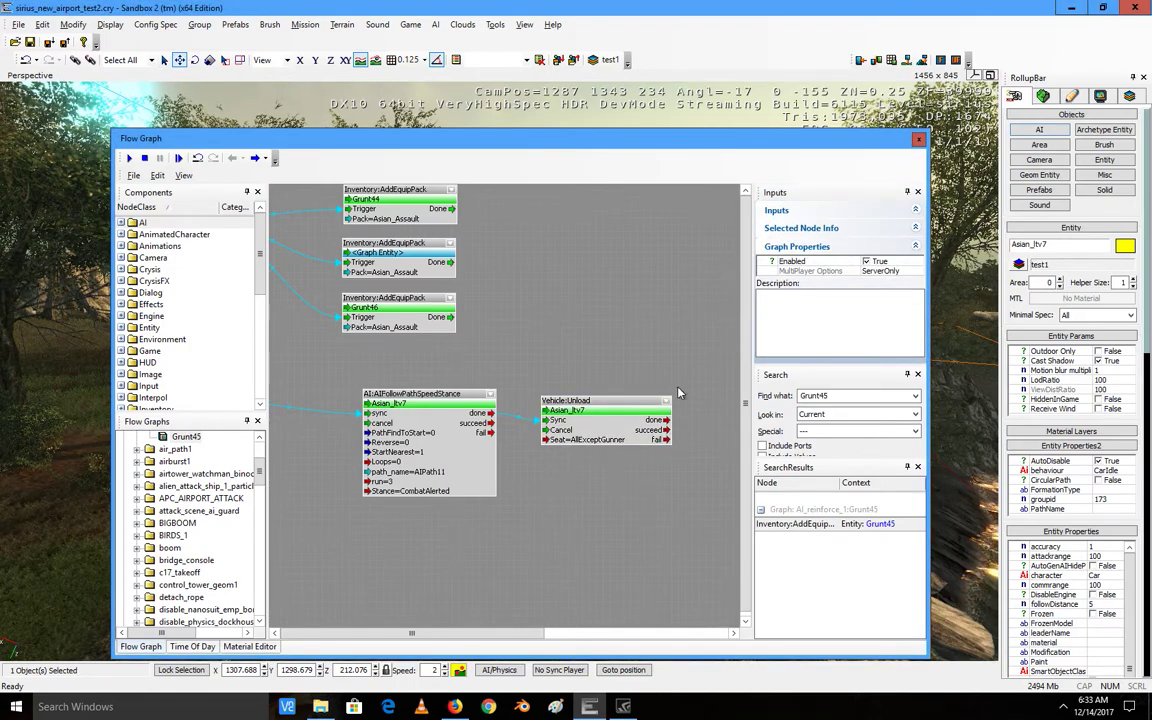
Step: Examine the AI path along the road from the rail gate area back to the parked Asian_ltv
right_click_drag(547, 503, 712, 556)
left_click_drag(537, 136, 457, 606)
key("s")
right_click_drag(583, 403, 531, 382)
key("w")
key("s")
key("d")
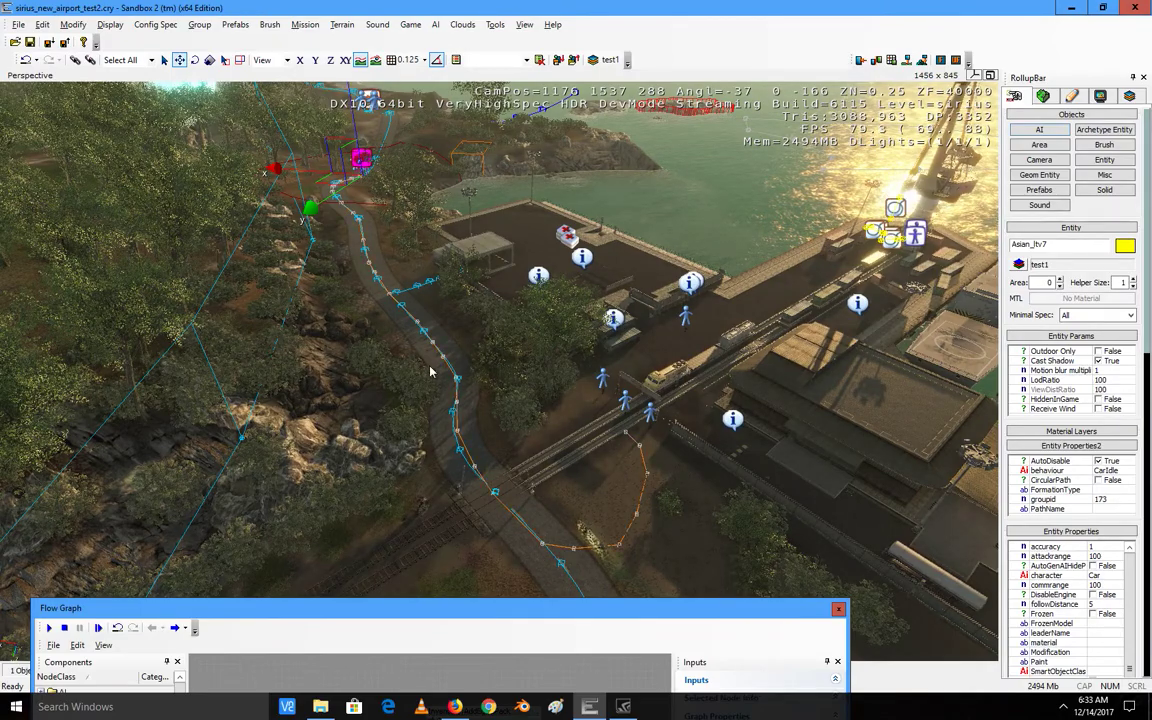
key("w")
right_click_drag(624, 435, 624, 442)
key("w")
key("s")
key("w")
key("w")
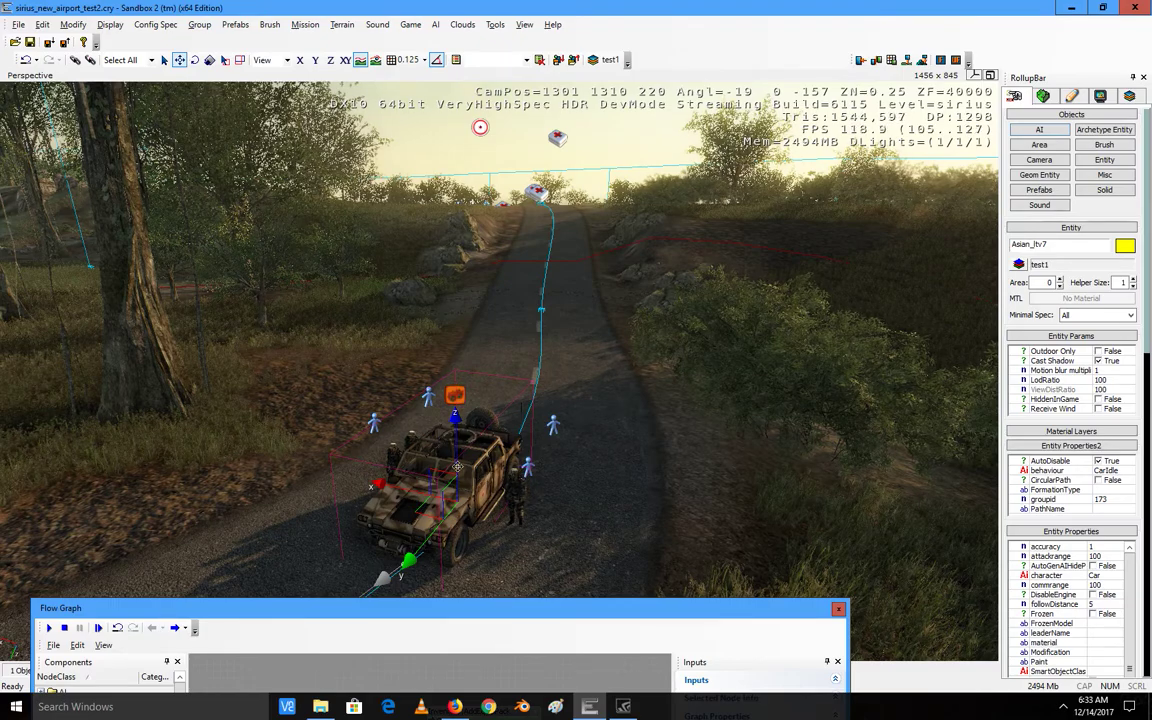
Step: Open the Asian_ltv's enter_assian_ltv flow graph and arrange it in a widened floating window beside the vehicle
right_click(466, 474)
mouse_move(513, 481)
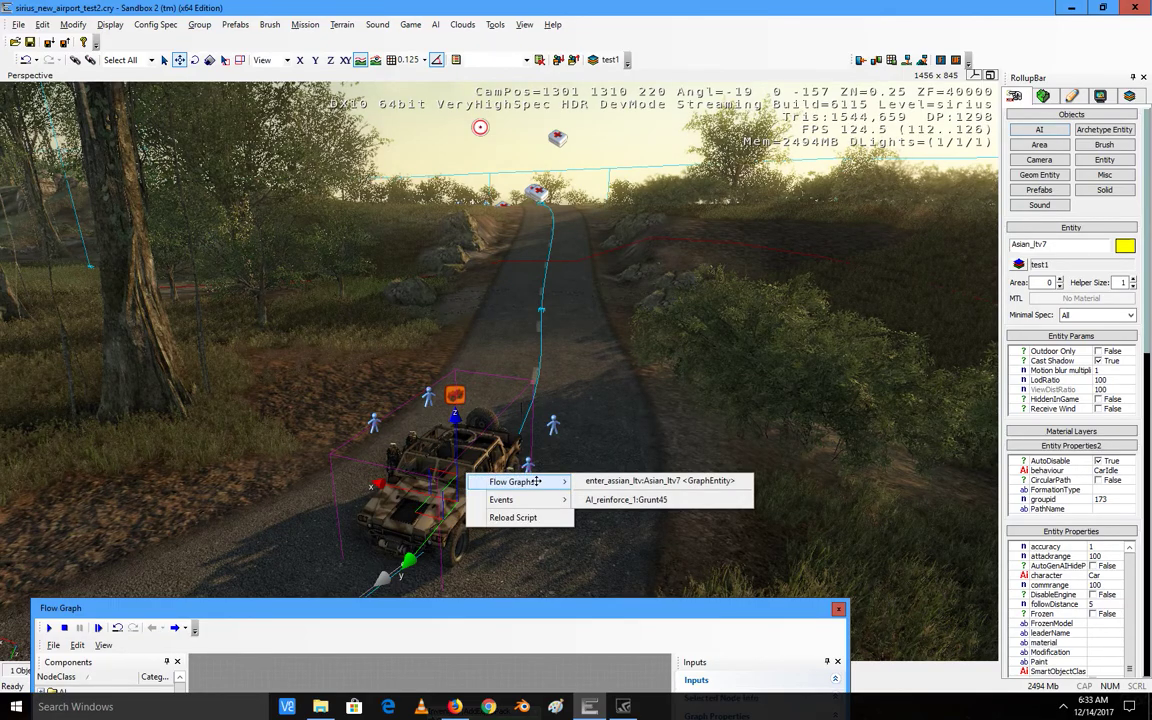
left_click(652, 481)
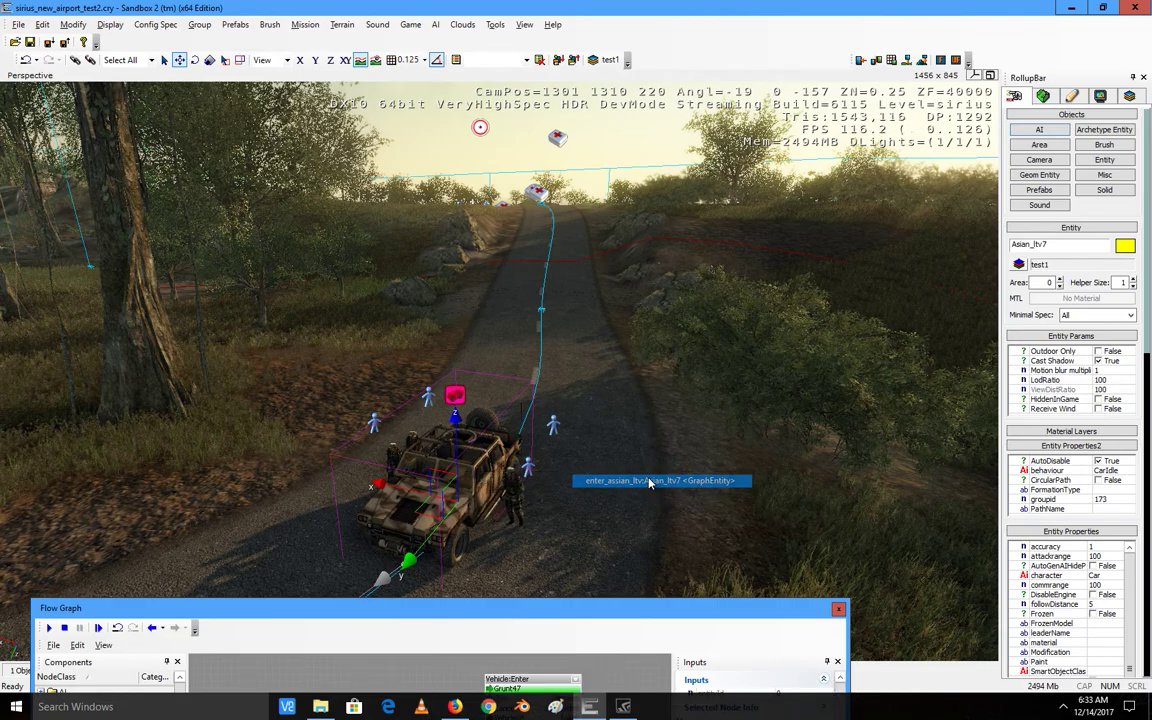
left_click_drag(502, 606, 1076, 82)
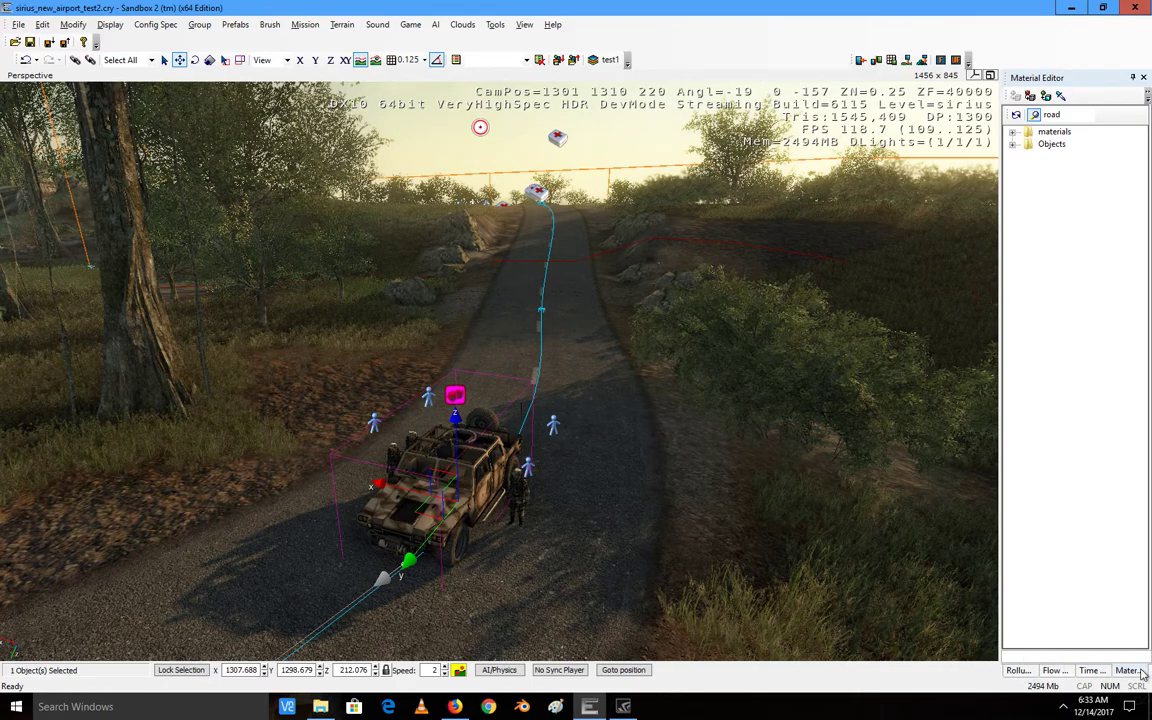
left_click(1056, 672)
left_click_drag(1057, 675, 738, 546)
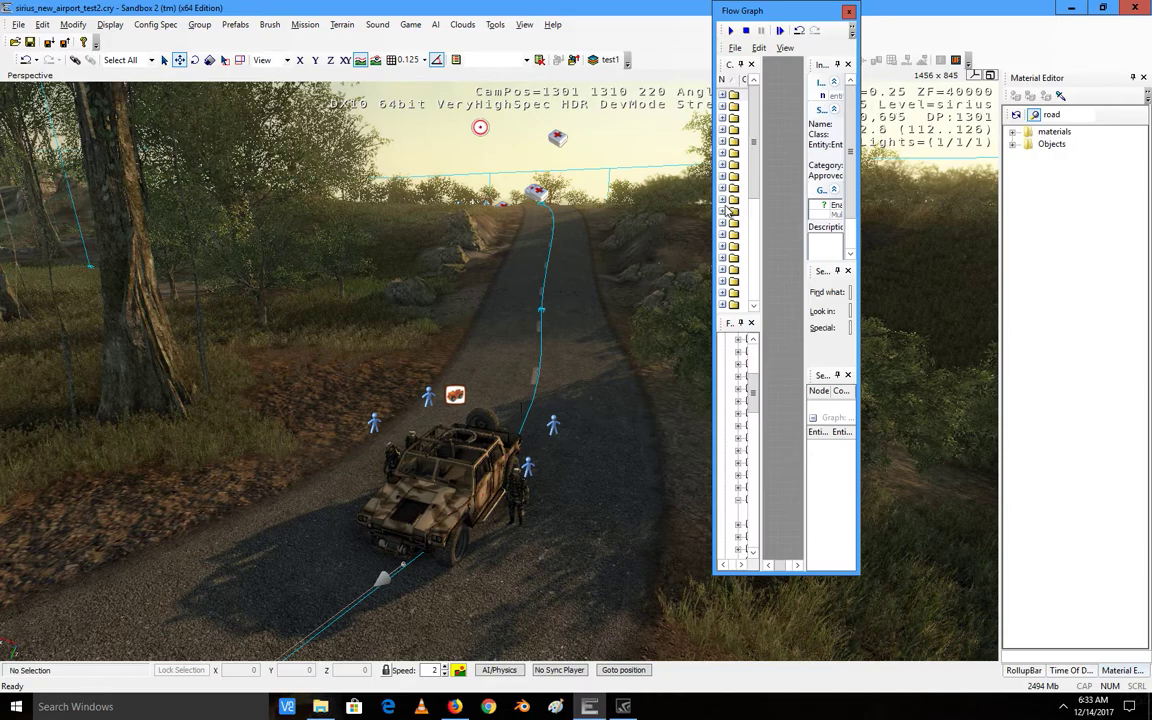
left_click_drag(711, 203, 4, 190)
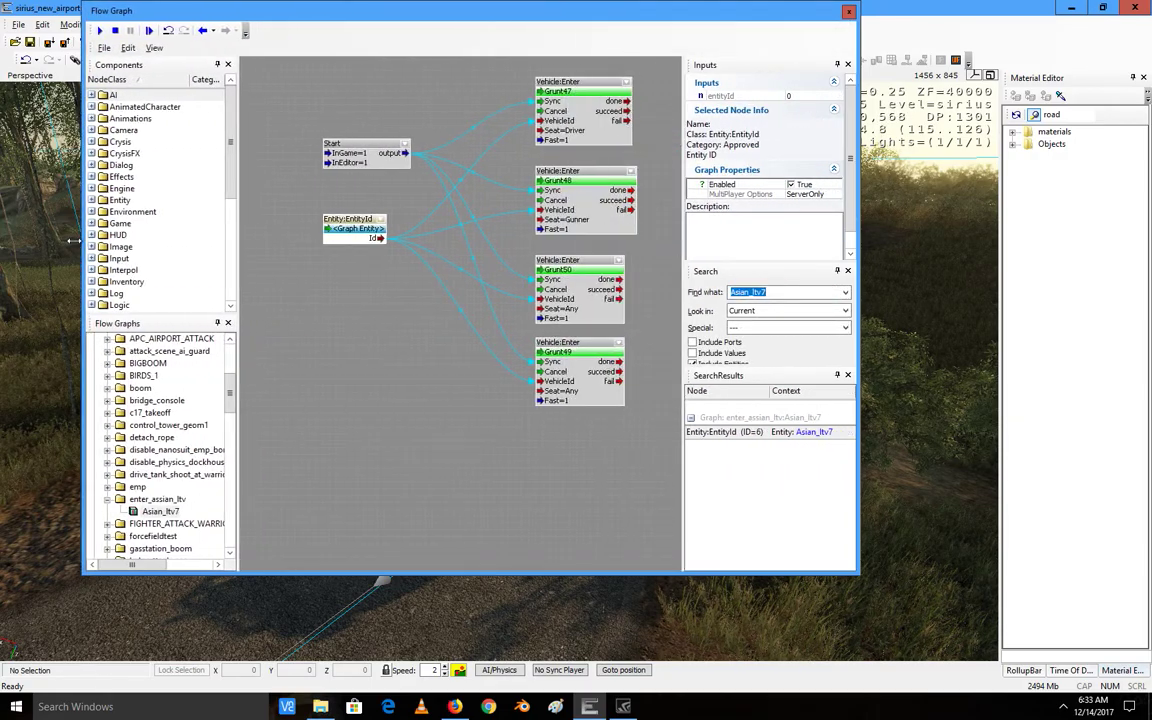
left_click_drag(333, 26, 947, 161)
Step: Add an Inventory:AddEquipPack node below the Grunt49 Vehicle:Enter node in the enter_assian_ltv graph
right_click_drag(934, 484, 802, 501)
right_click_drag(863, 475, 1032, 391)
right_click_drag(902, 557, 960, 460)
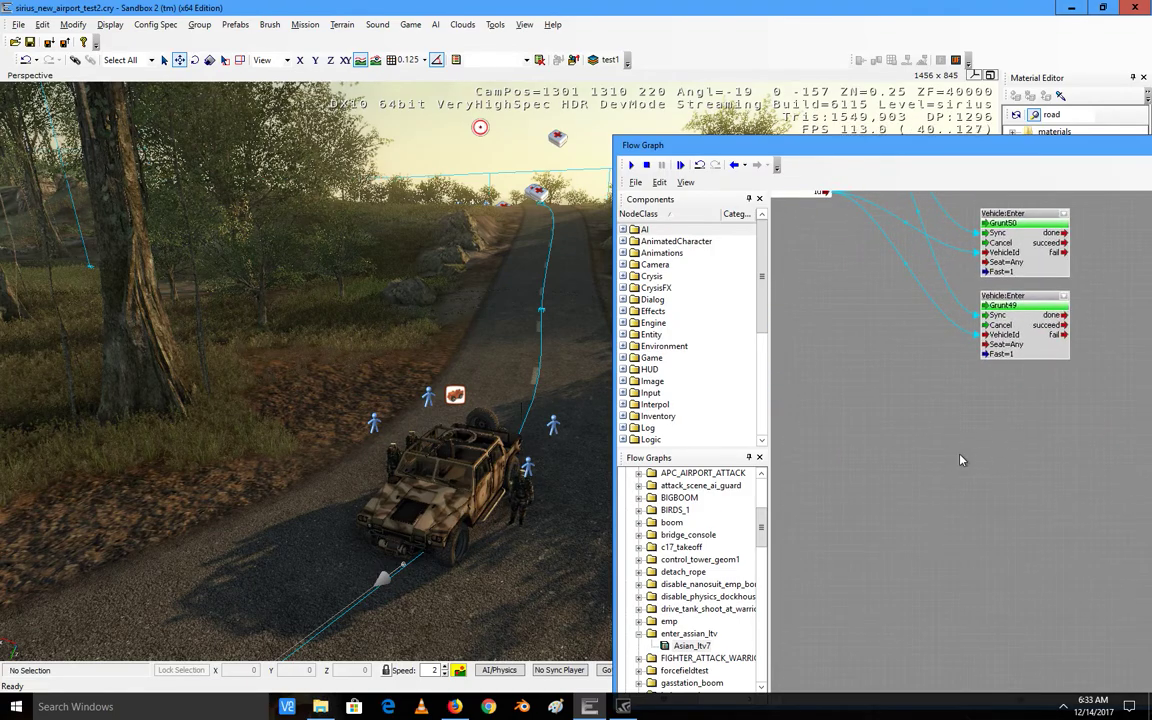
right_click(890, 423)
mouse_move(935, 429)
mouse_move(830, 222)
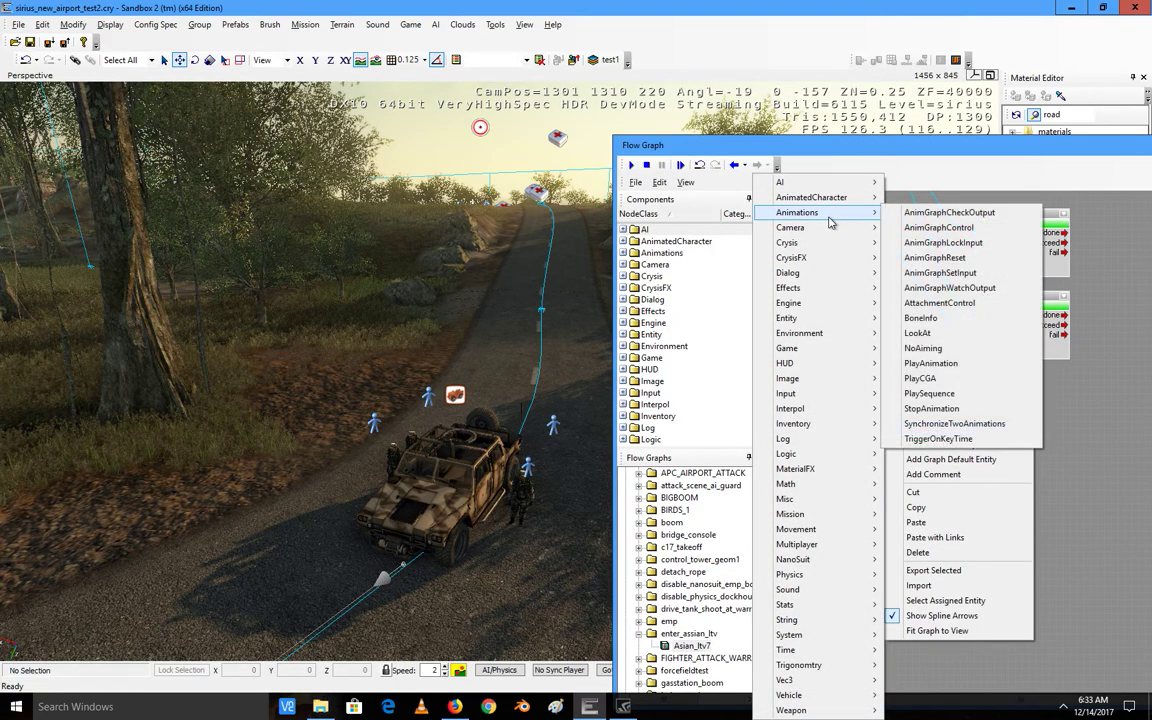
mouse_move(835, 424)
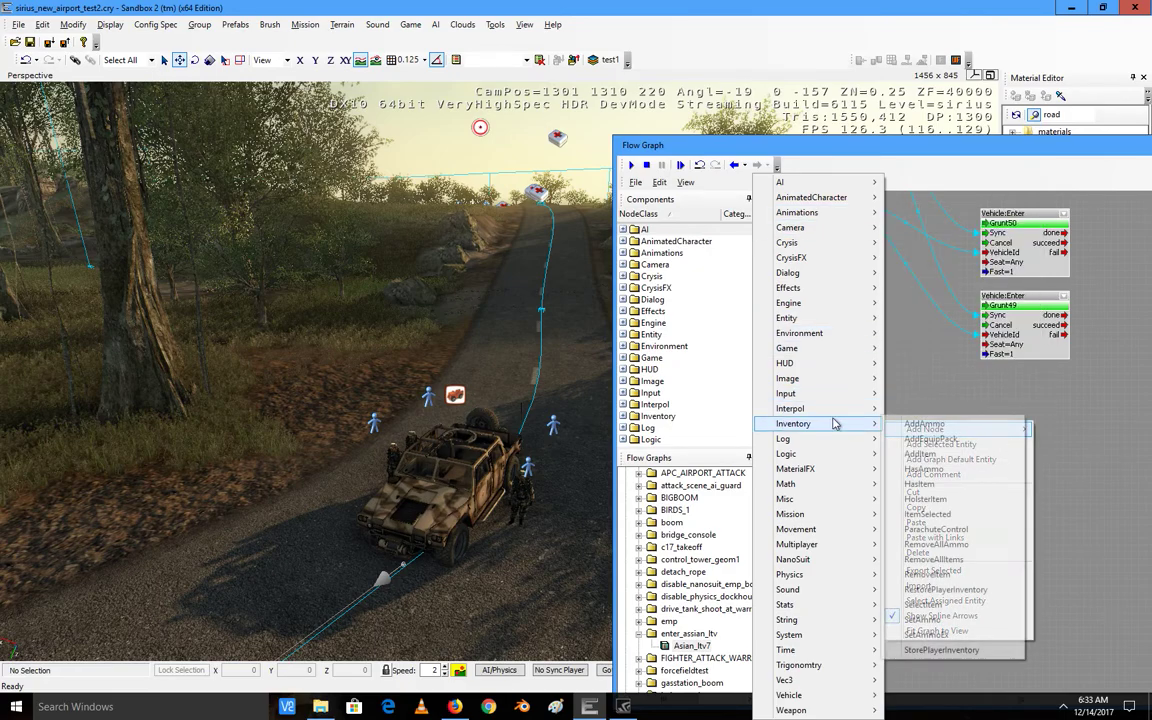
left_click(939, 444)
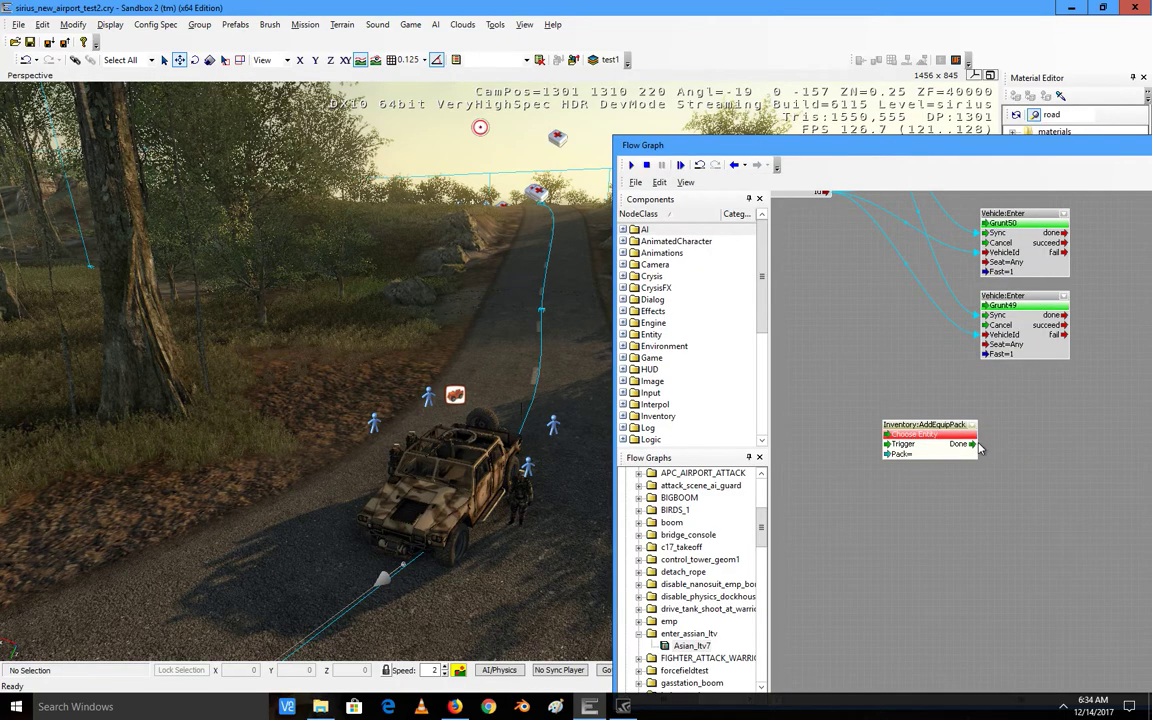
left_click_drag(898, 147, 683, 100)
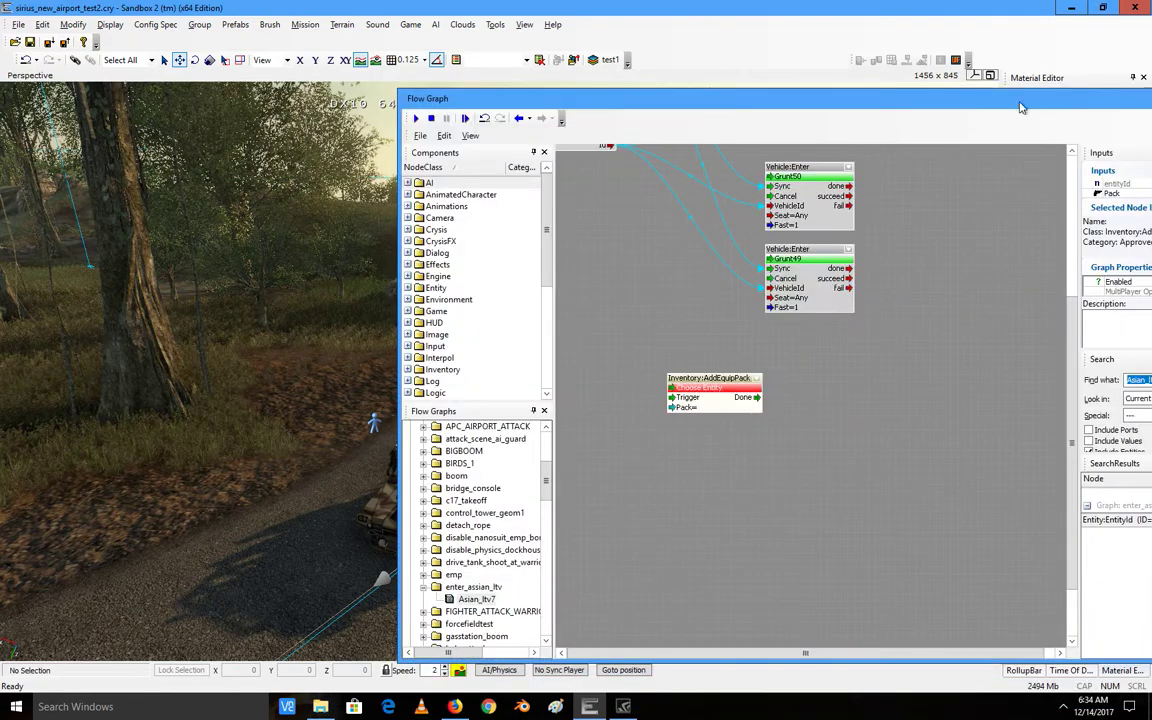
left_click_drag(925, 100, 668, 97)
right_click_drag(510, 318, 609, 431)
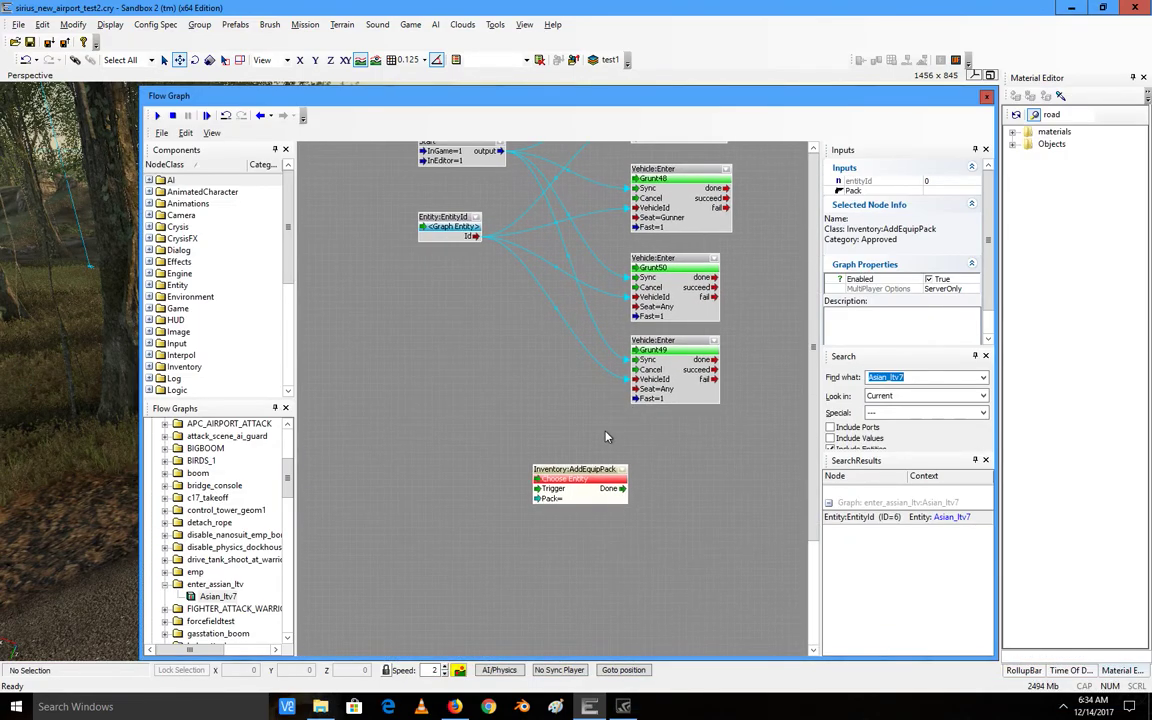
left_click_drag(597, 474, 661, 441)
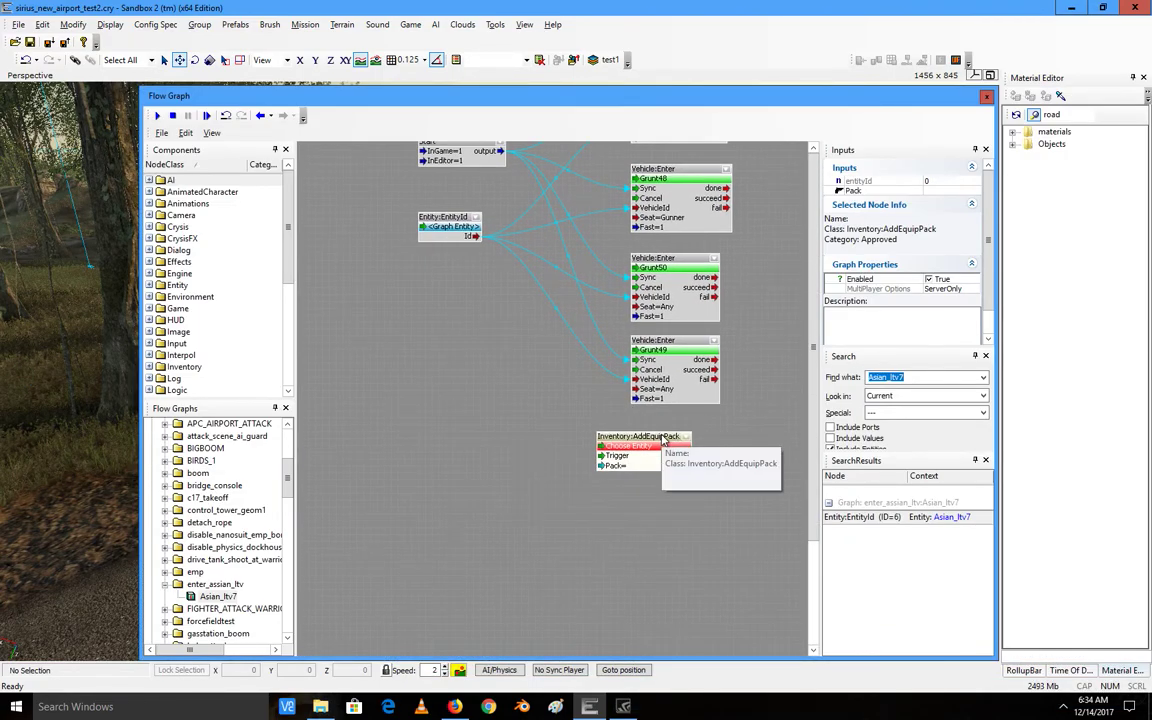
Step: Set the Inventory:AddEquipPack node's Pack to the Asian_Assault equipment pack
left_click(961, 190)
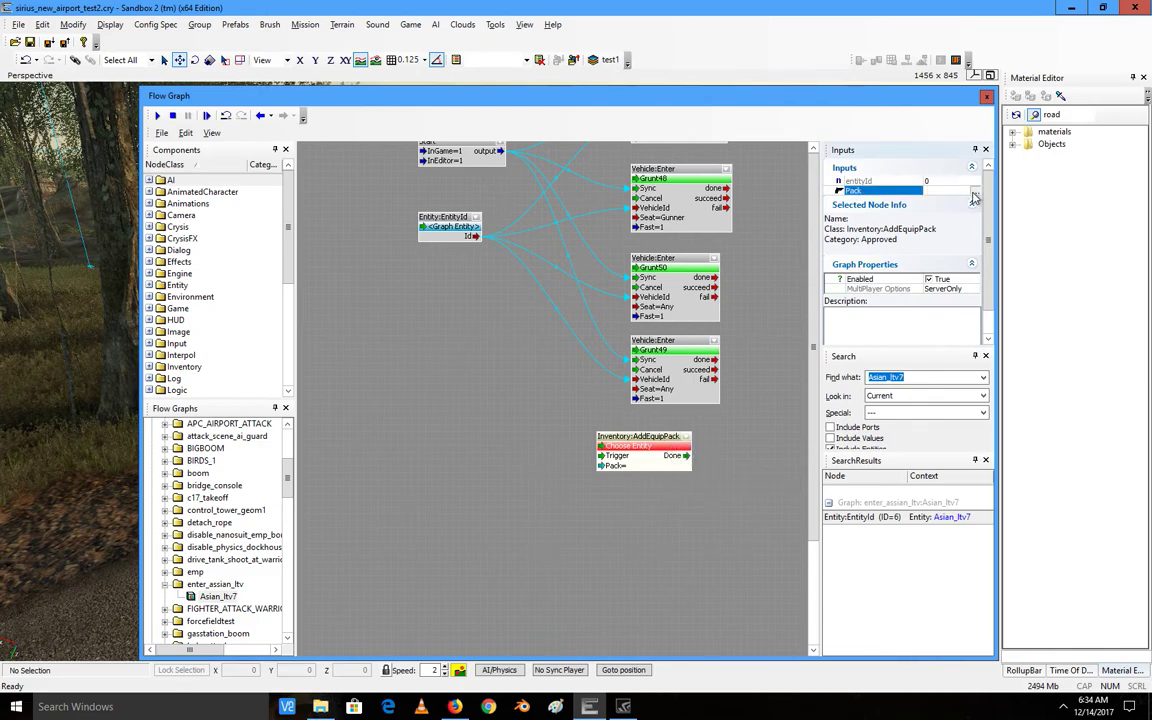
left_click(975, 192)
left_click(450, 225)
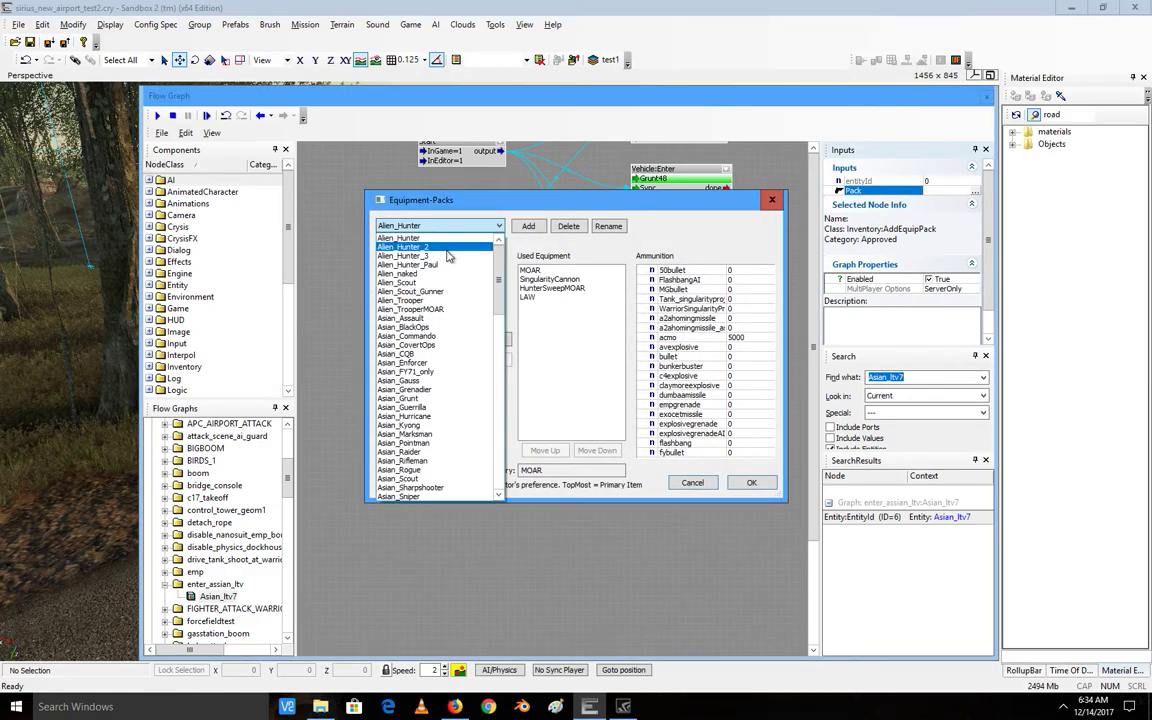
scroll(450, 250, "down", 2)
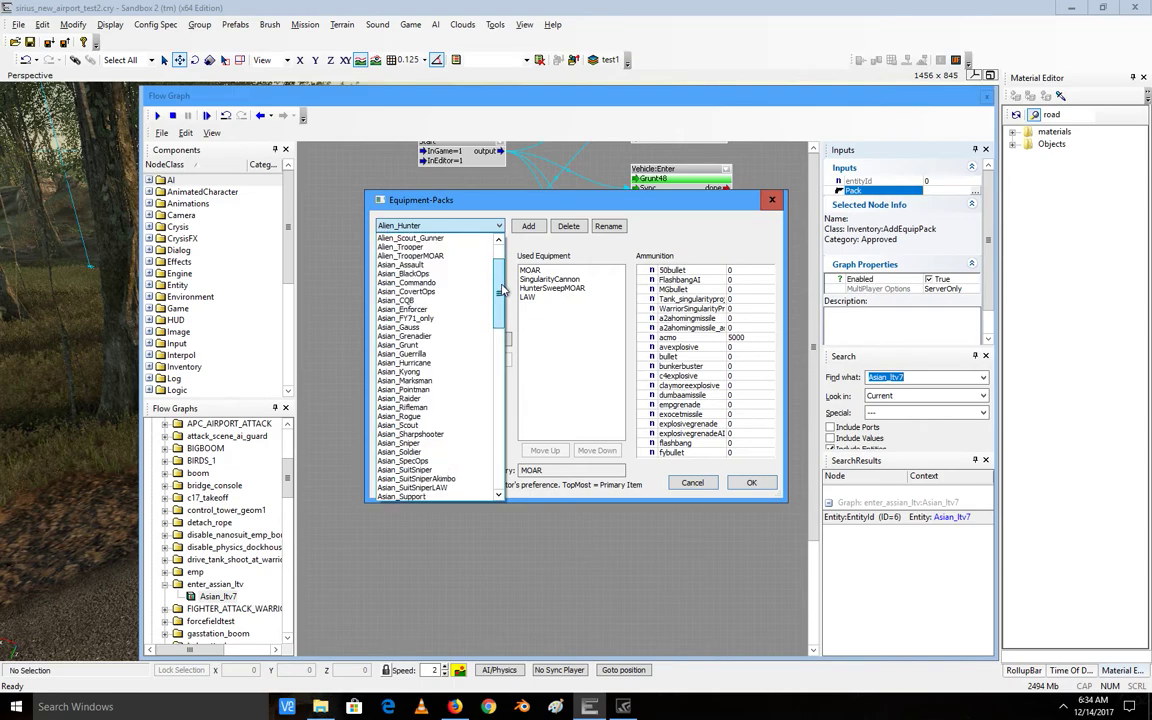
left_click(436, 266)
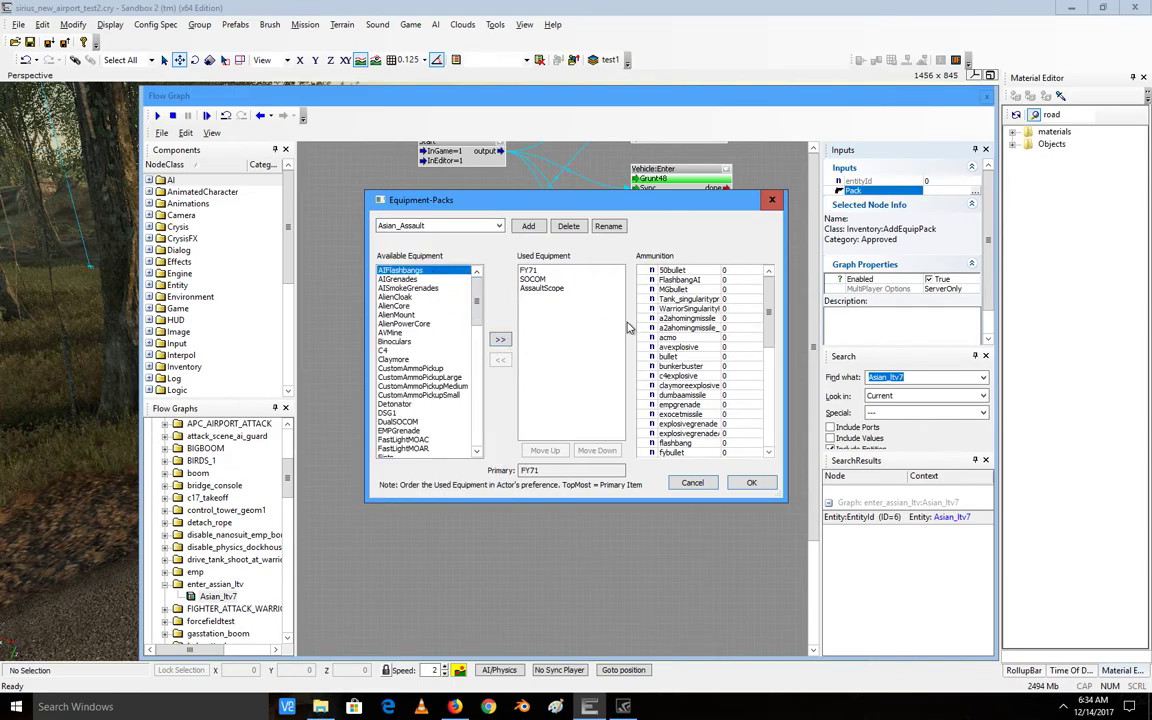
left_click(750, 482)
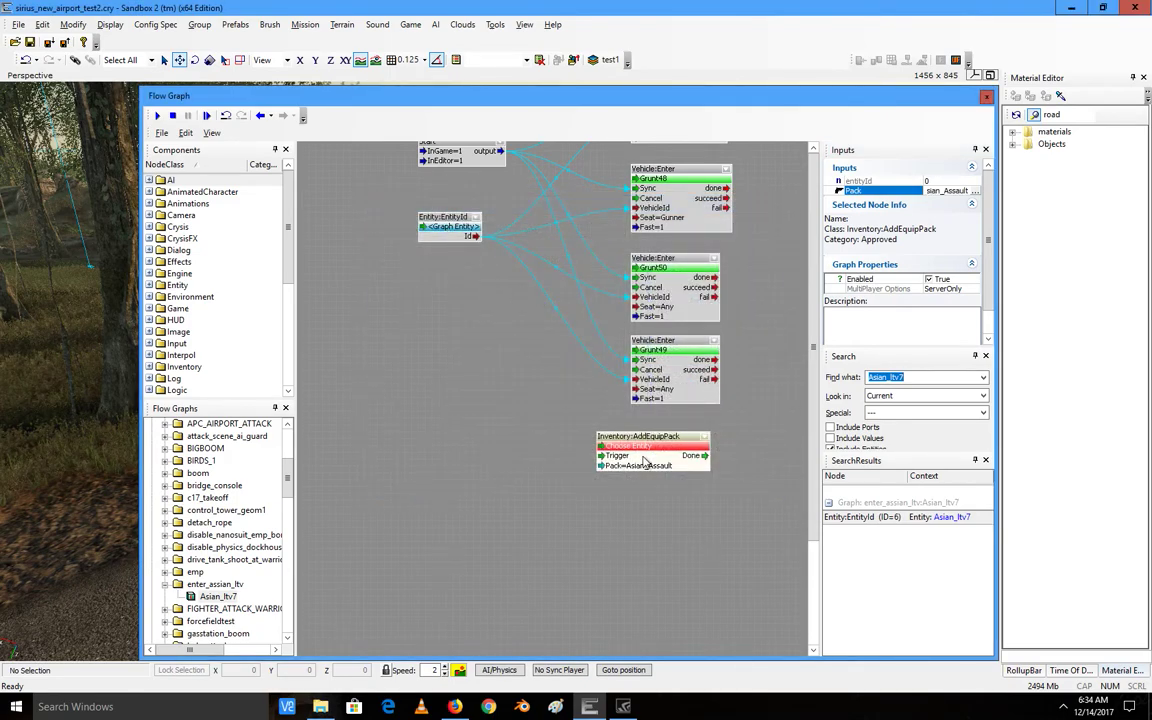
Step: Paste three copies of the Asian_Assault Inventory:AddEquipPack node and stack them in a column below the original
left_click(645, 502)
key("ctrl+v")
left_click_drag(709, 508, 633, 492)
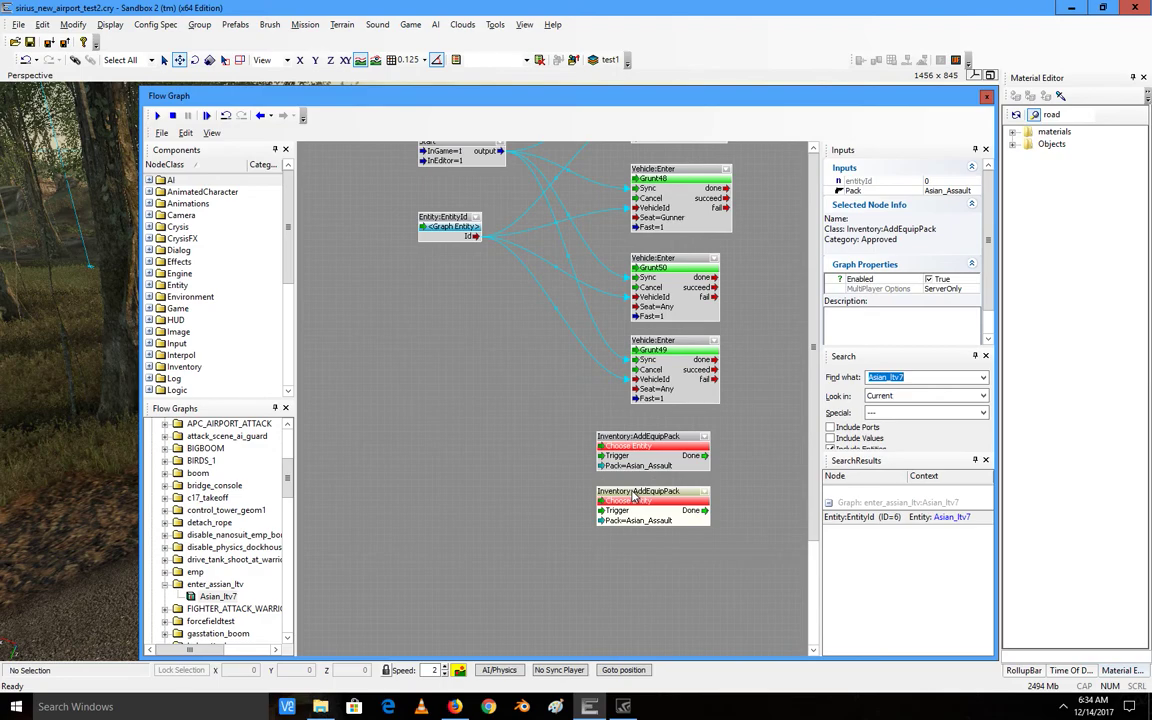
left_click(690, 562)
key("ctrl+v")
left_click_drag(691, 563, 645, 543)
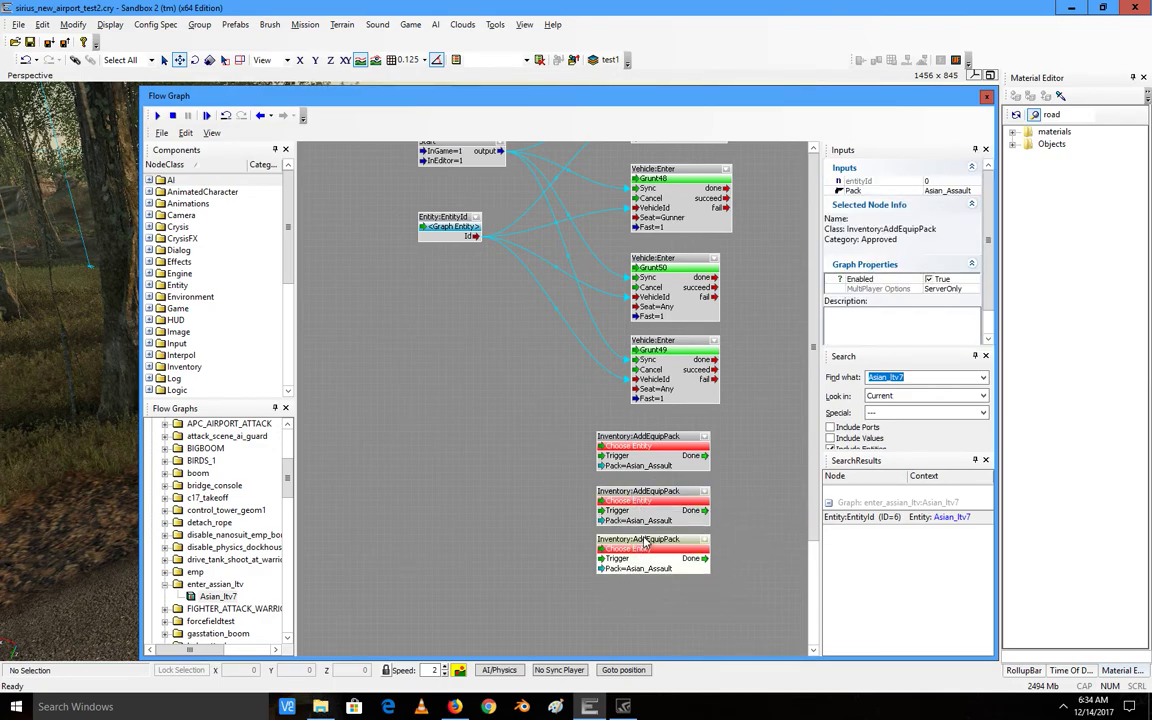
left_click(684, 588)
key("ctrl+v")
left_click_drag(728, 593, 642, 589)
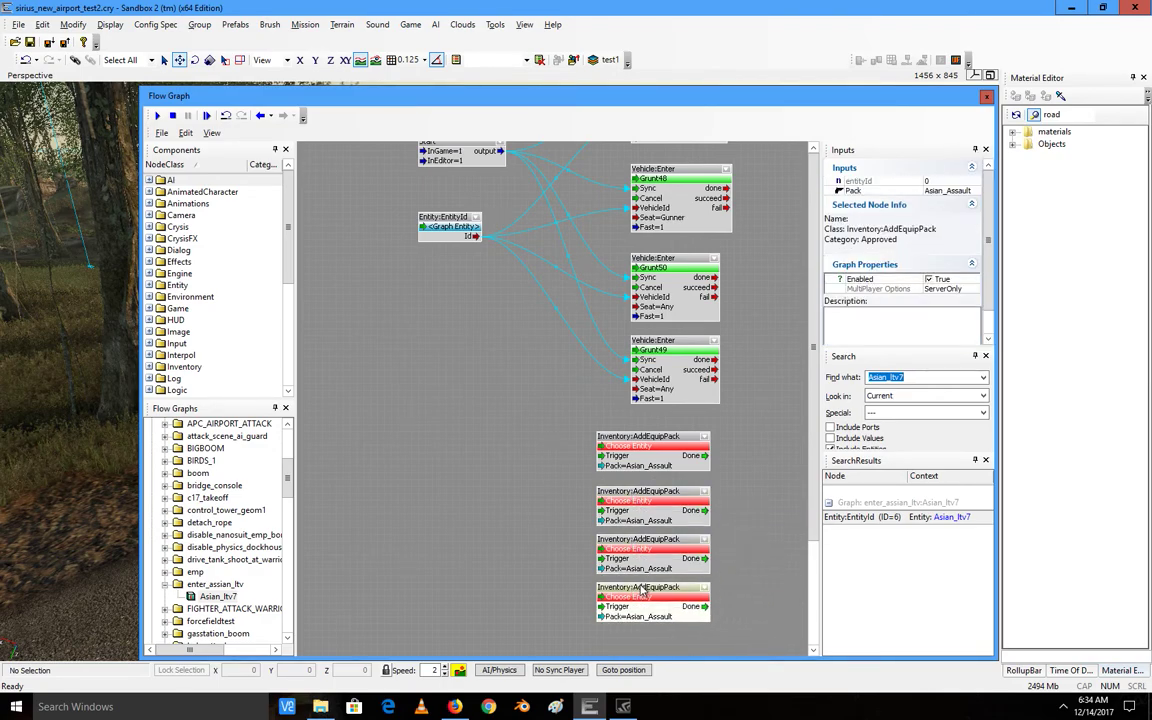
Step: Assign Grunt47, standing beside the Asian_ltv, to the first Inventory:AddEquipPack node
middle_click_drag(498, 383, 515, 438)
left_click_drag(502, 104, 860, 123)
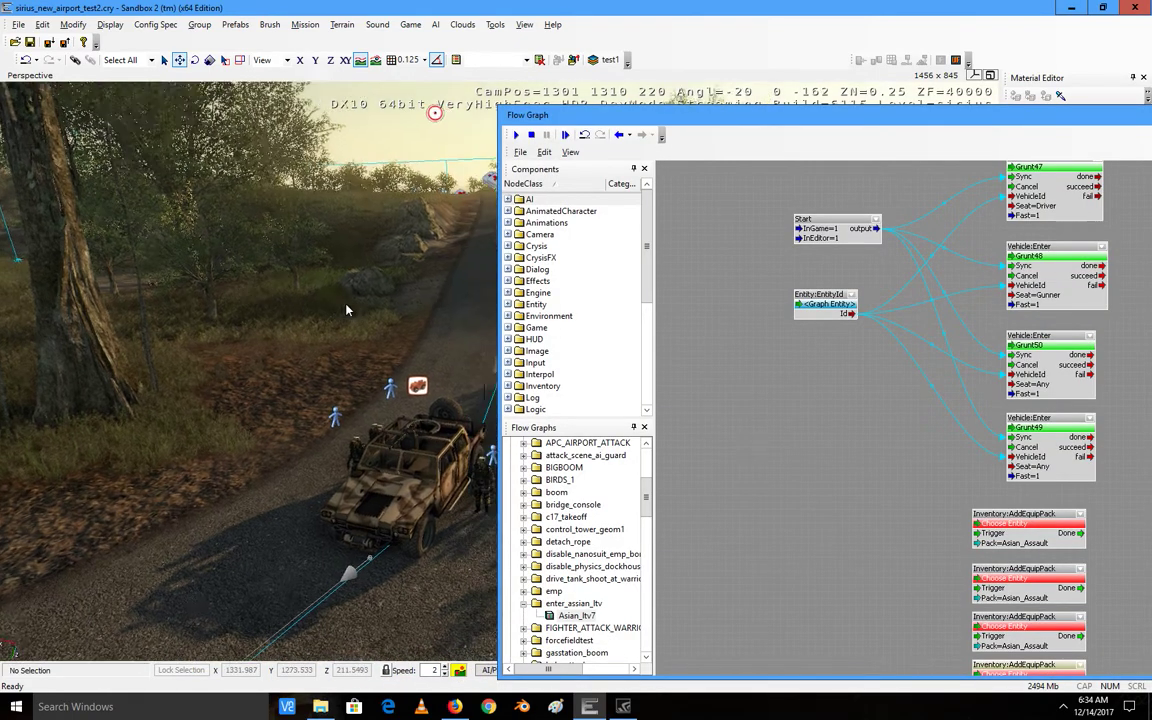
right_click_drag(345, 304, 351, 314)
left_click(385, 463)
left_click(1013, 526)
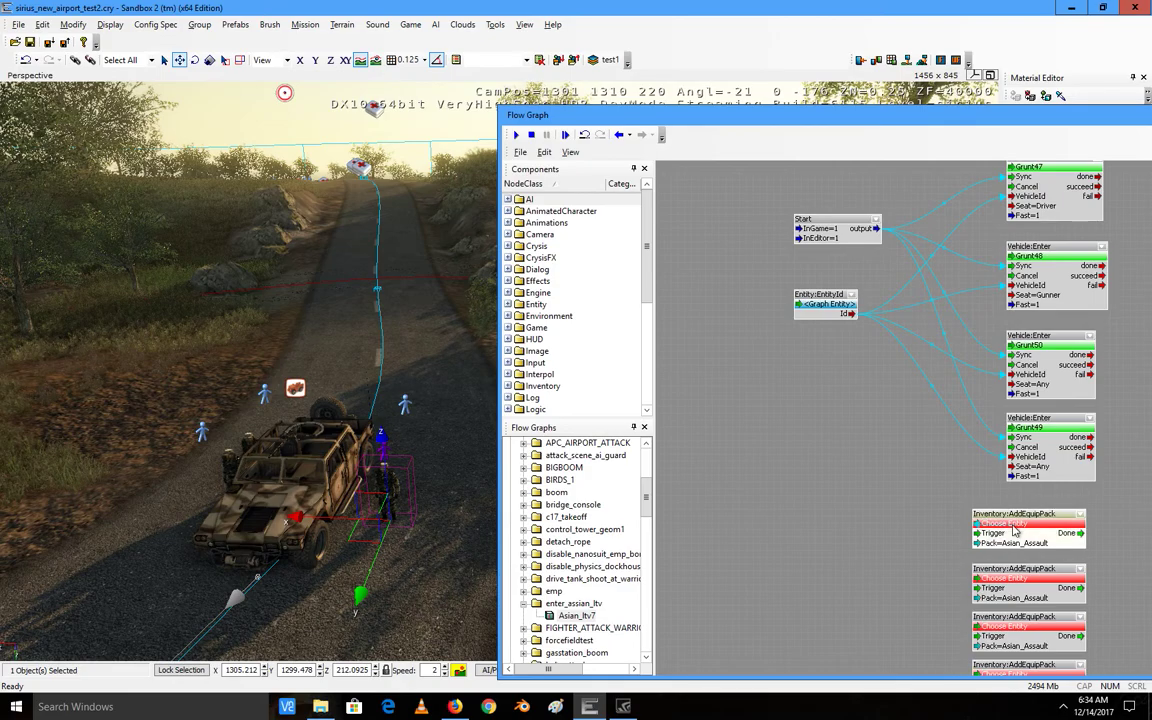
right_click(1068, 531)
left_click(1045, 295)
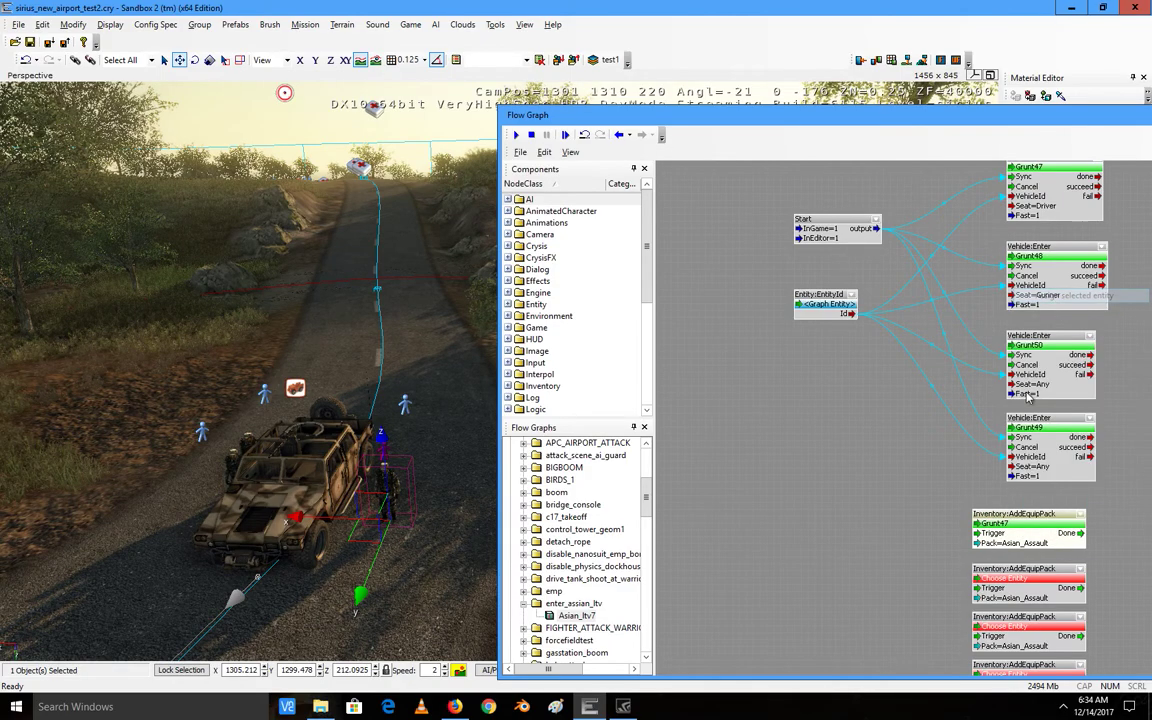
Step: Assign Grunt48, on the same side of the vehicle, to the second Inventory:AddEquipPack node
key("a")
right_click_drag(432, 438, 430, 438)
left_click(400, 365)
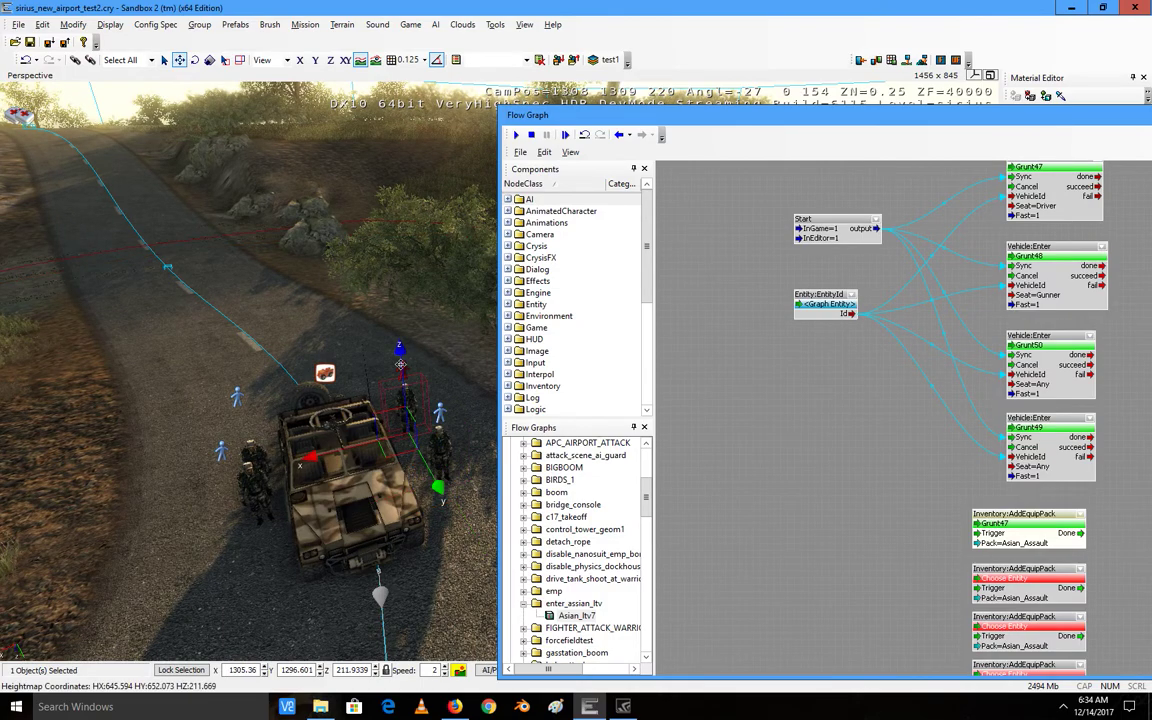
right_click(1013, 591)
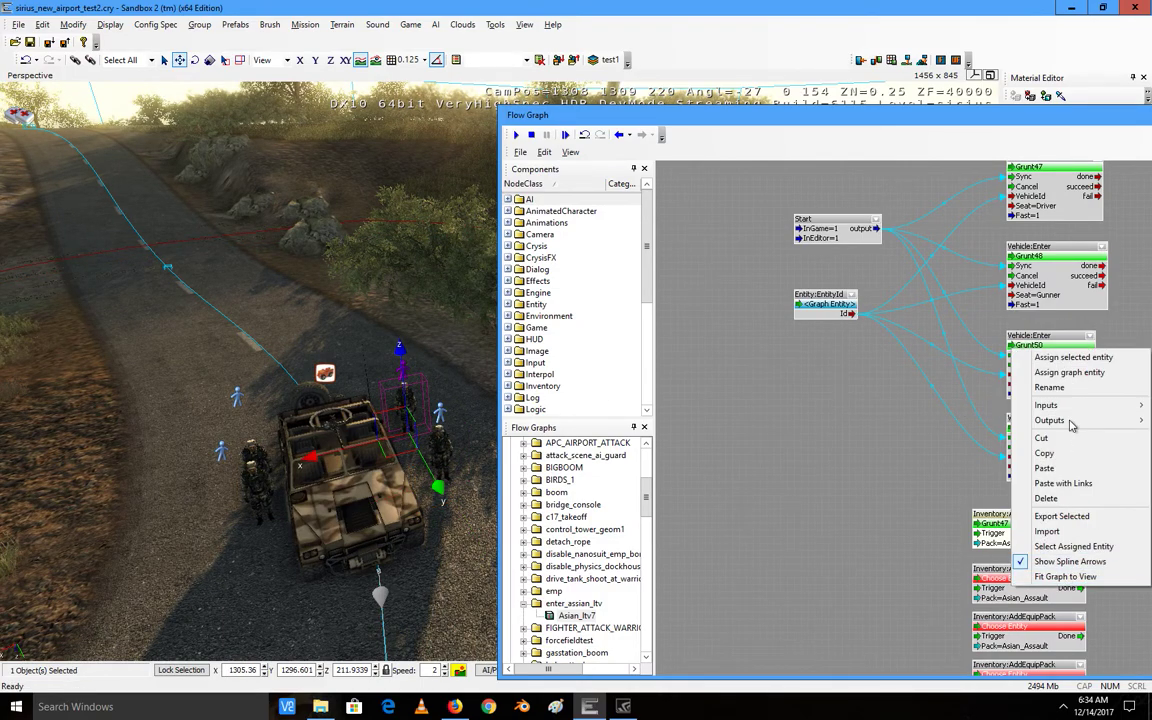
left_click(1010, 360)
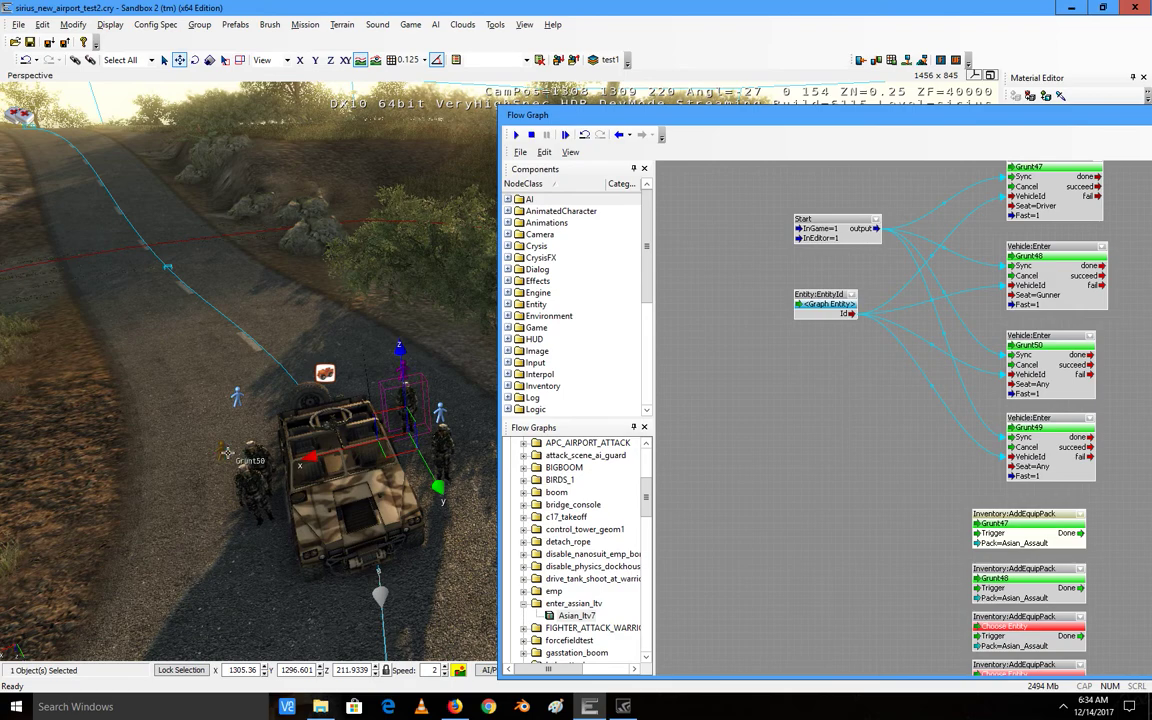
Step: Assign Grunt50 to the third Inventory:AddEquipPack node and Grunt49 to the fourth
left_click(258, 455)
right_click(1001, 640)
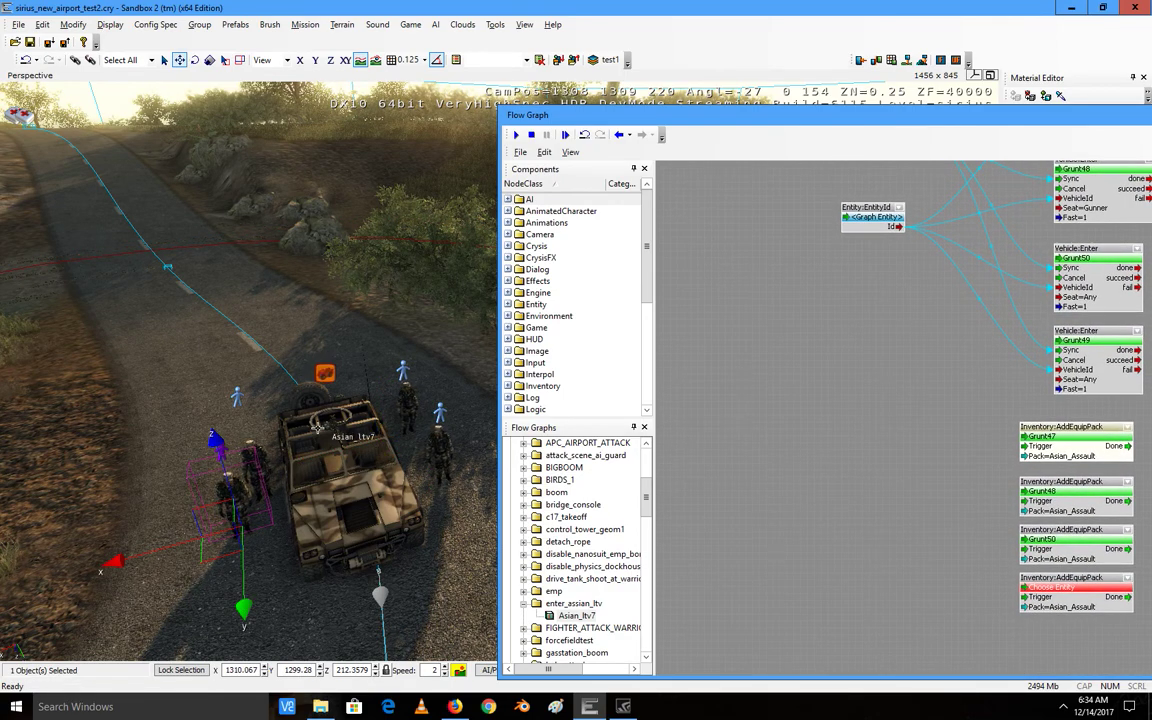
left_click_drag(222, 462, 237, 395)
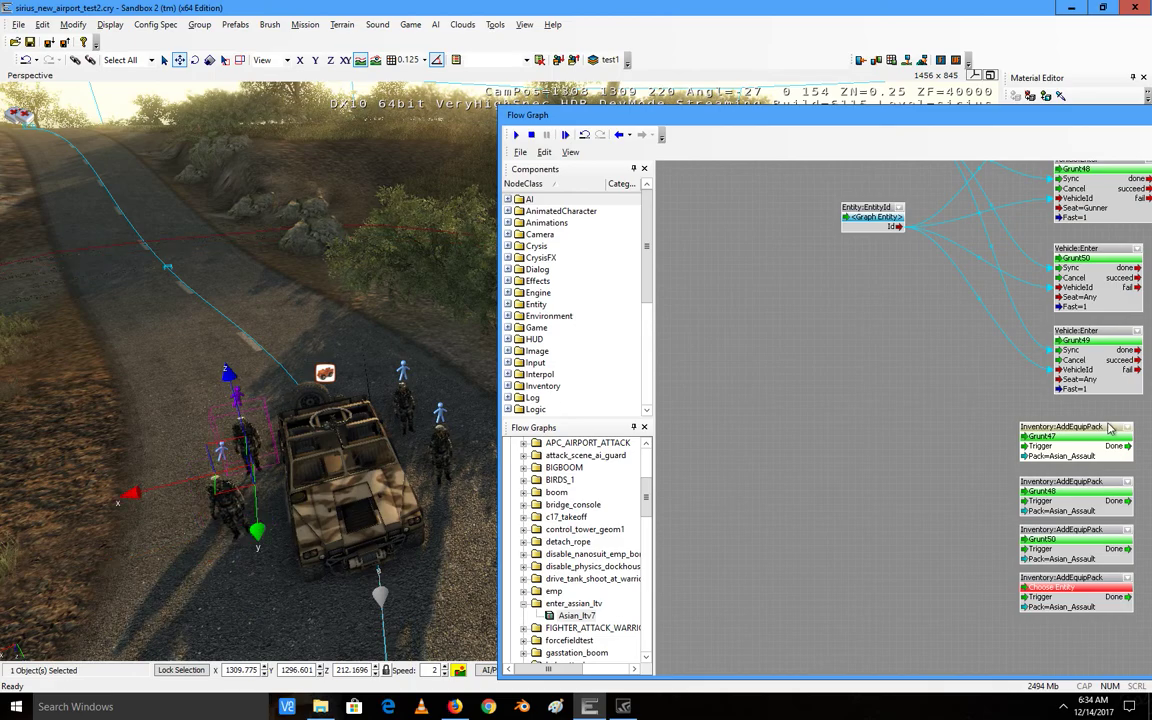
right_click(1052, 364)
left_click(1050, 375)
Step: Reposition the Start node and link its output to the Trigger input of all four Inventory:AddEquipPack nodes
right_click_drag(857, 373, 778, 434)
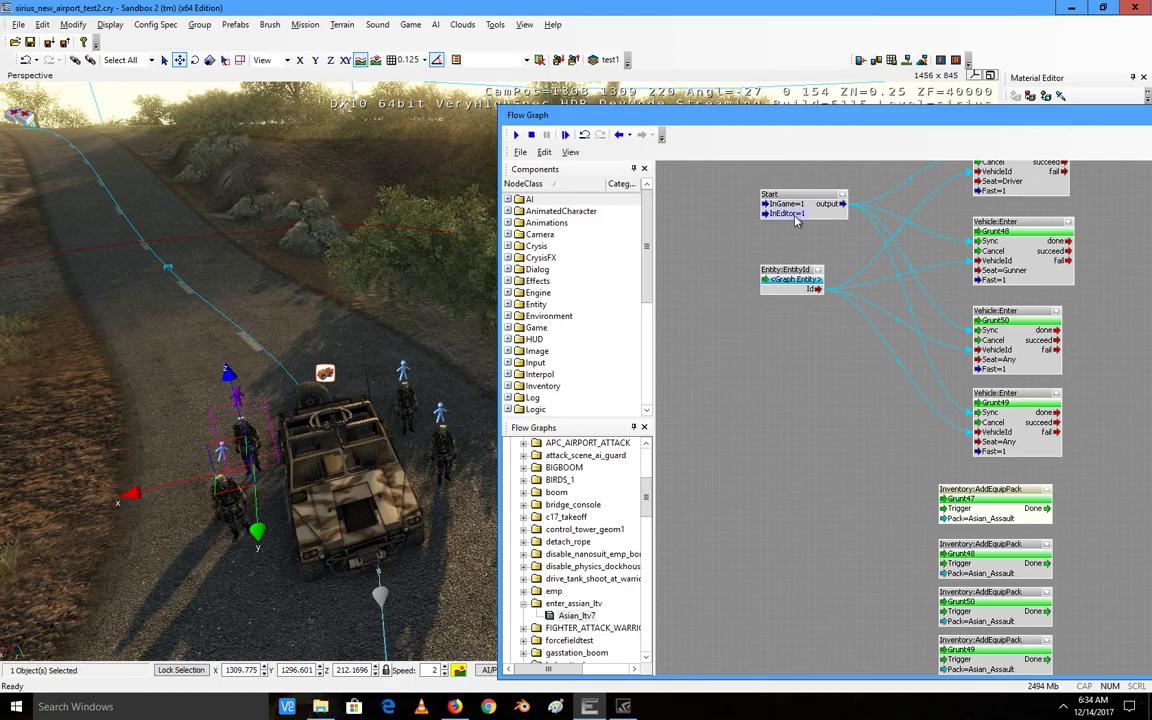
left_click_drag(800, 207, 945, 508)
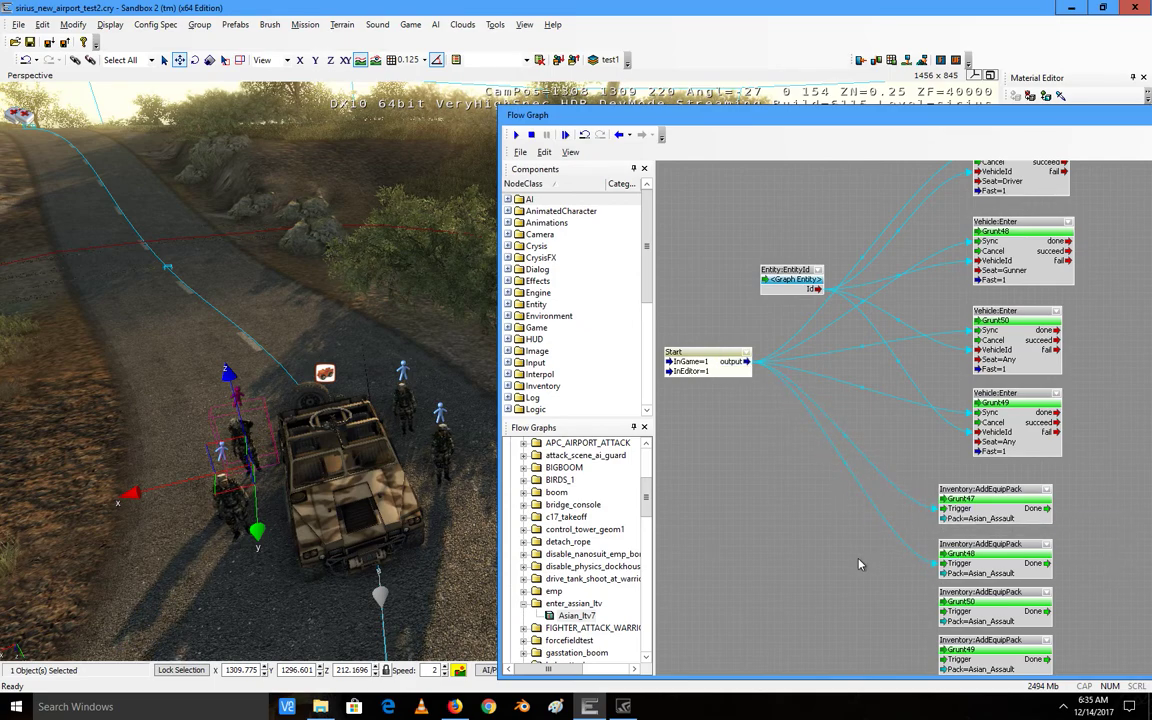
right_click_drag(861, 563, 869, 439)
left_click_drag(754, 240, 950, 534)
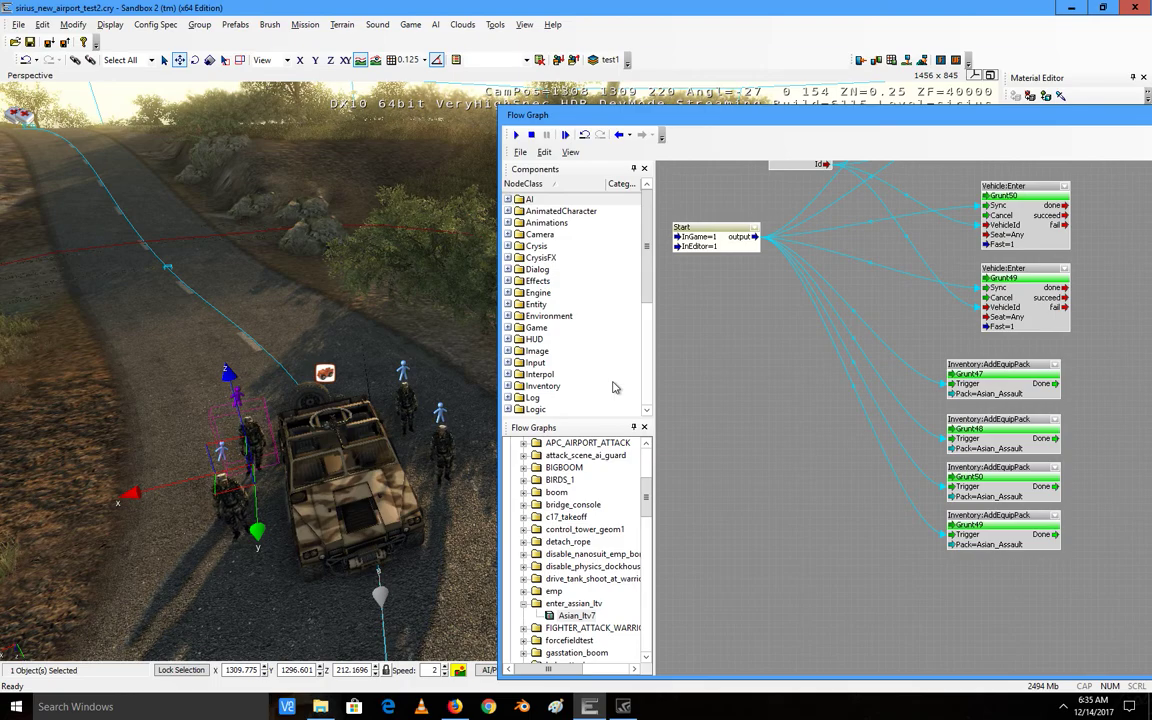
left_click_drag(725, 114, 497, 395)
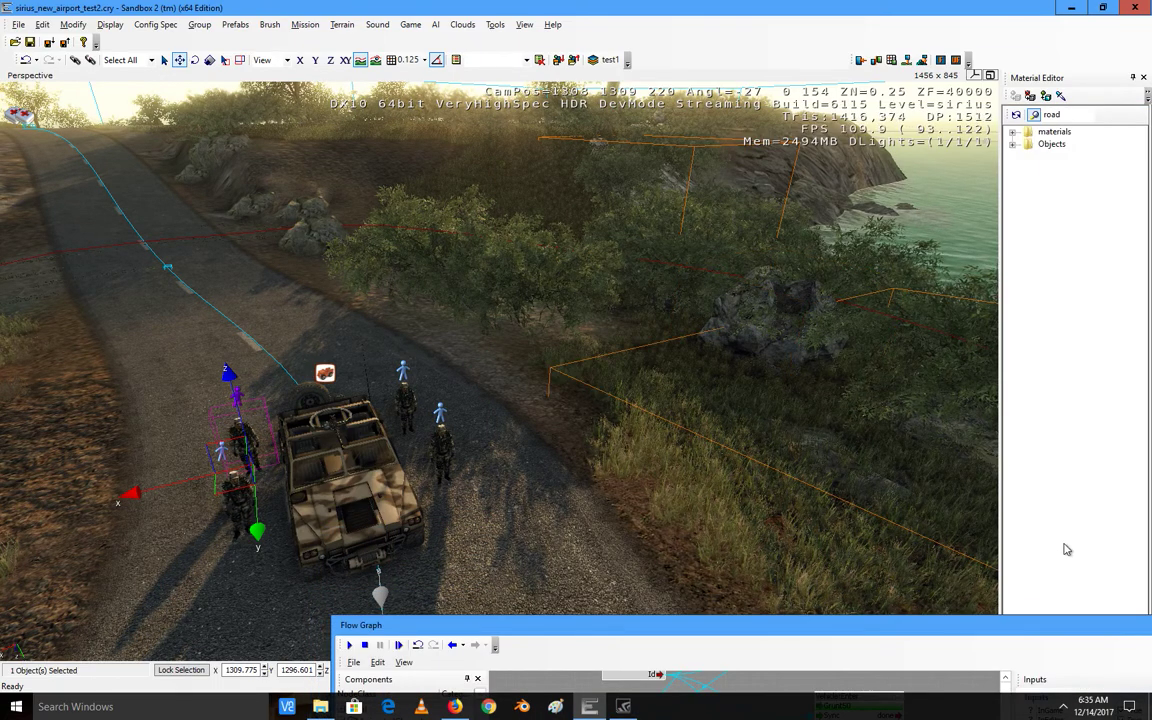
left_click_drag(1029, 628, 740, 65)
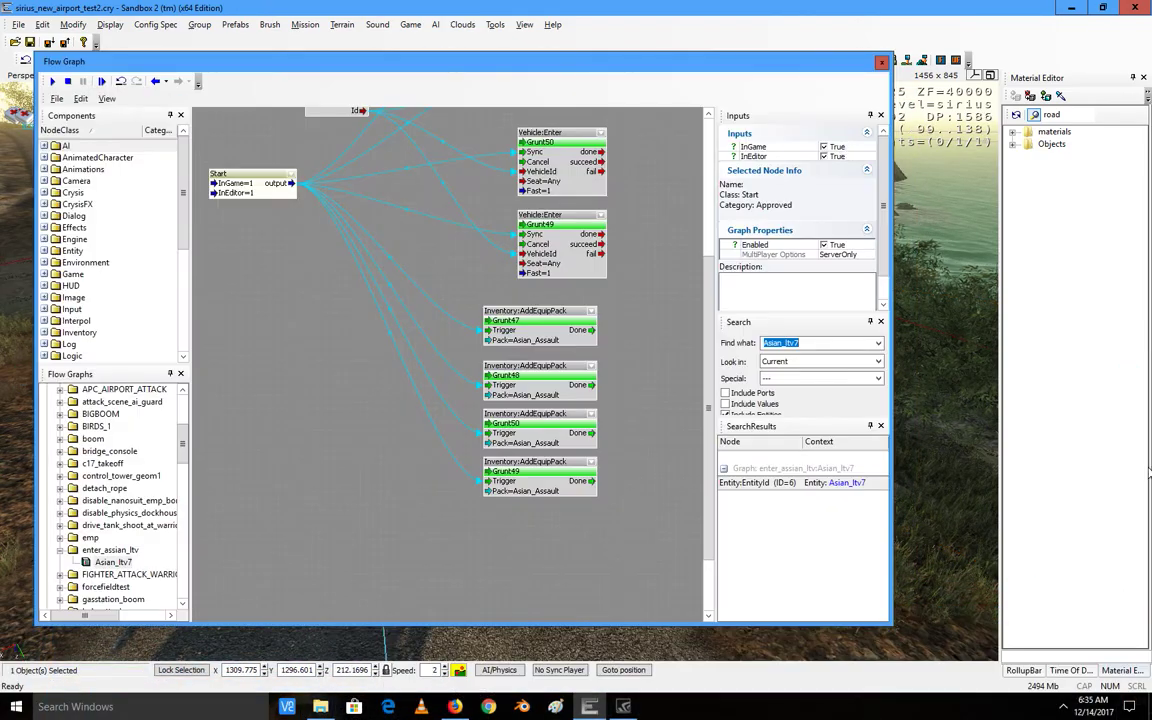
Step: Dock the Time Of Day and Material Editor windows into the floating Flow Graph window and bring the Flow Graph back to the front
left_click(1025, 671)
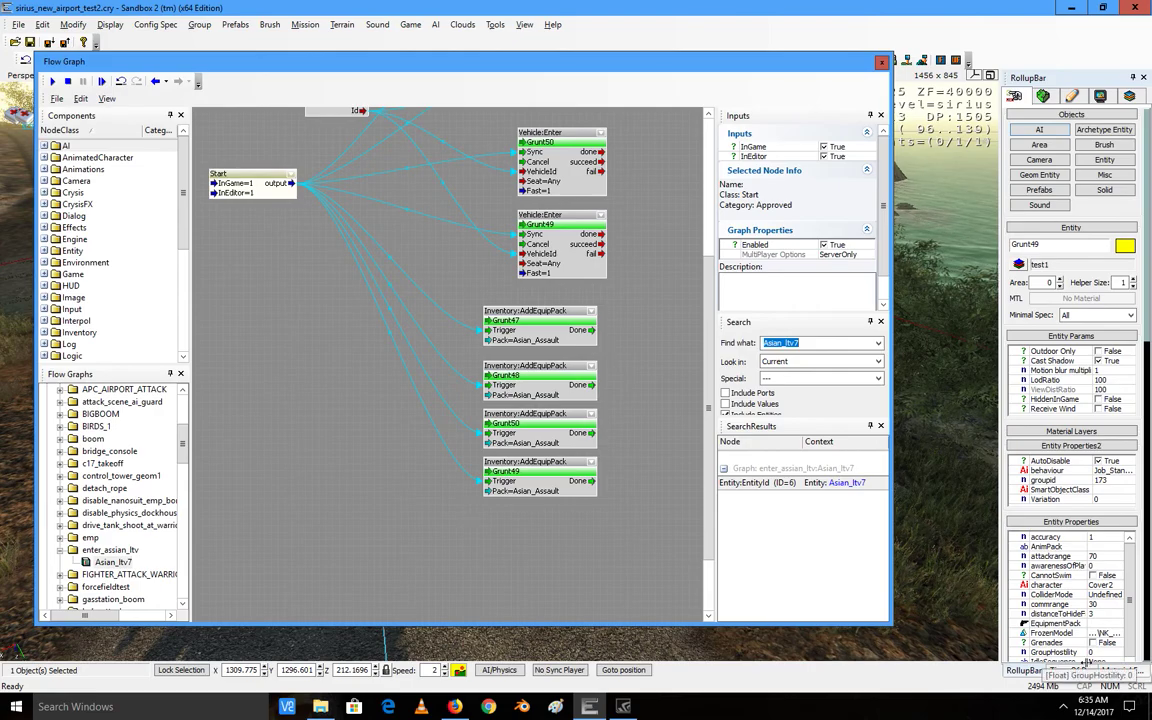
left_click_drag(1070, 670, 461, 352)
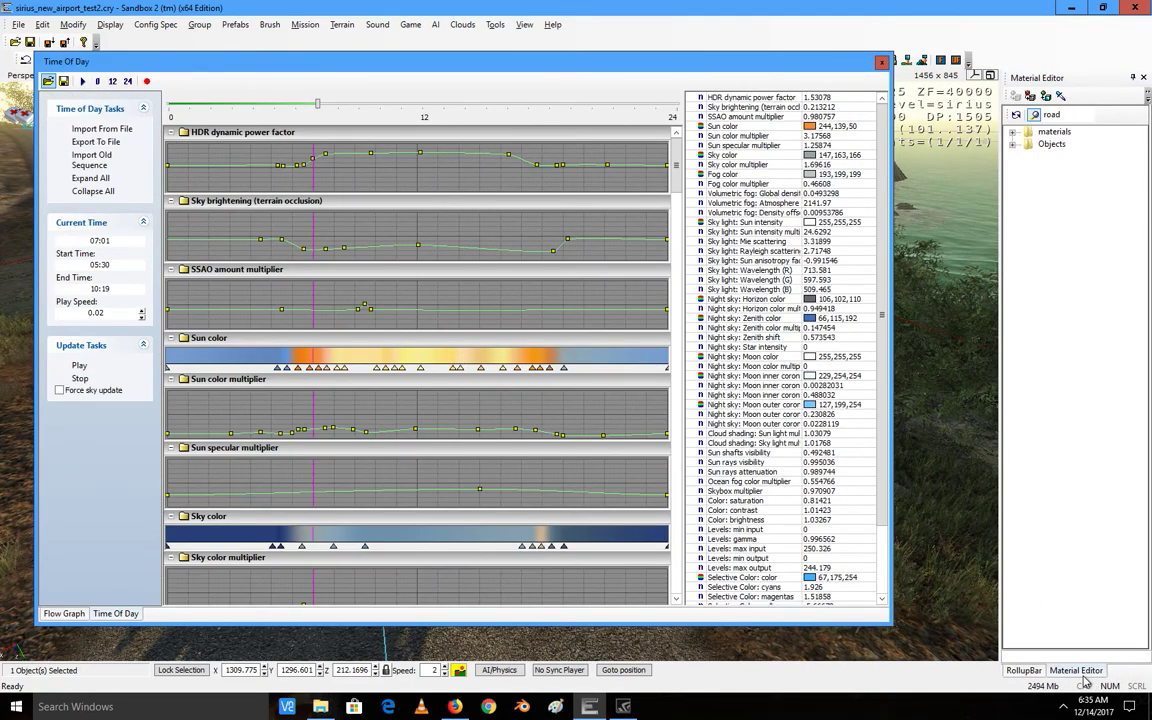
left_click_drag(1080, 678, 455, 354)
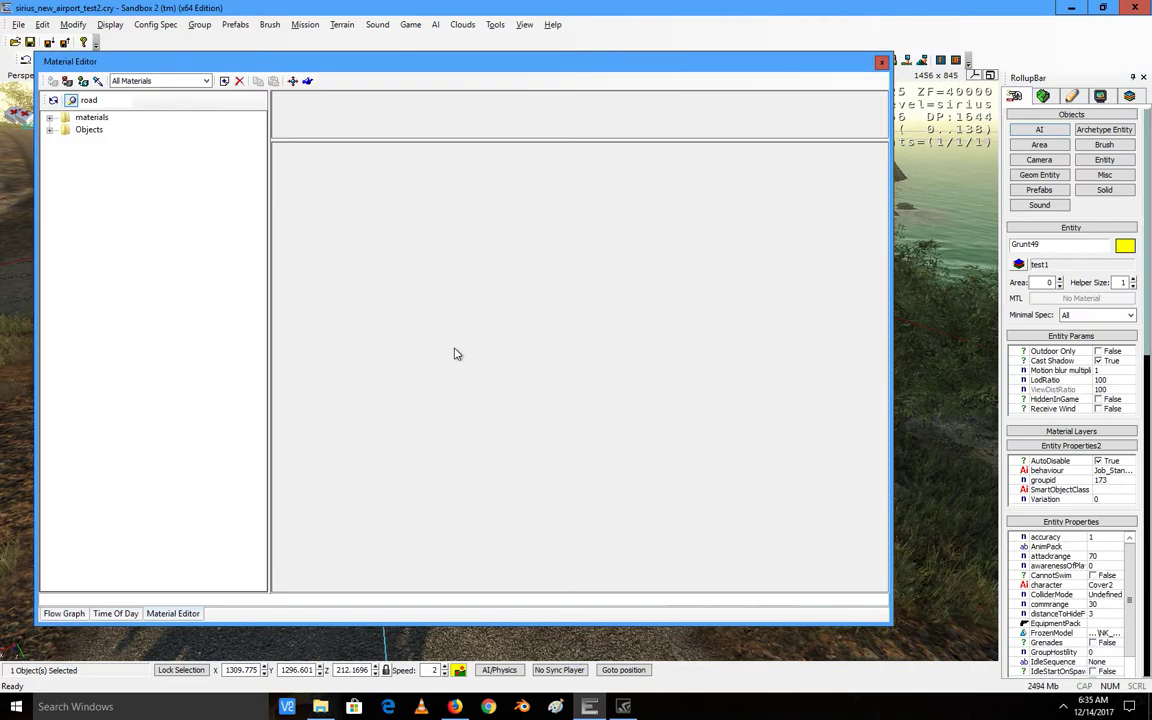
left_click(114, 613)
left_click(63, 613)
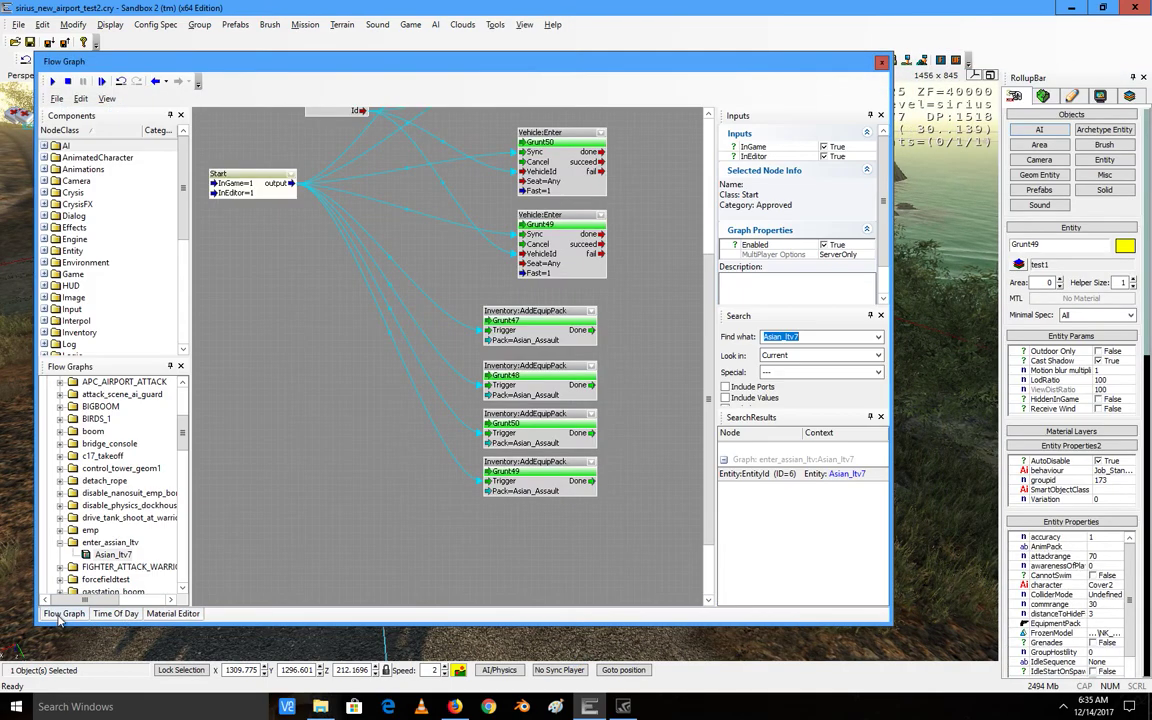
Step: Move the floating Flow Graph window down to uncover the perspective viewport
left_click_drag(344, 64, 320, 610)
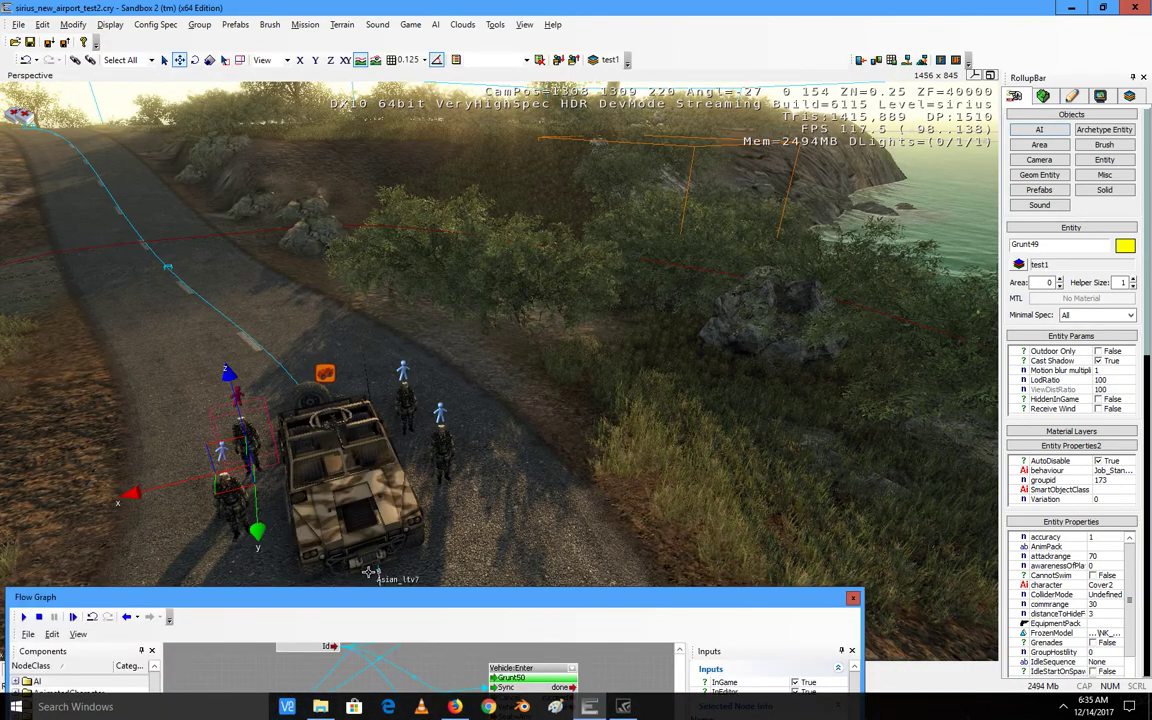
left_click_drag(283, 600, 294, 247)
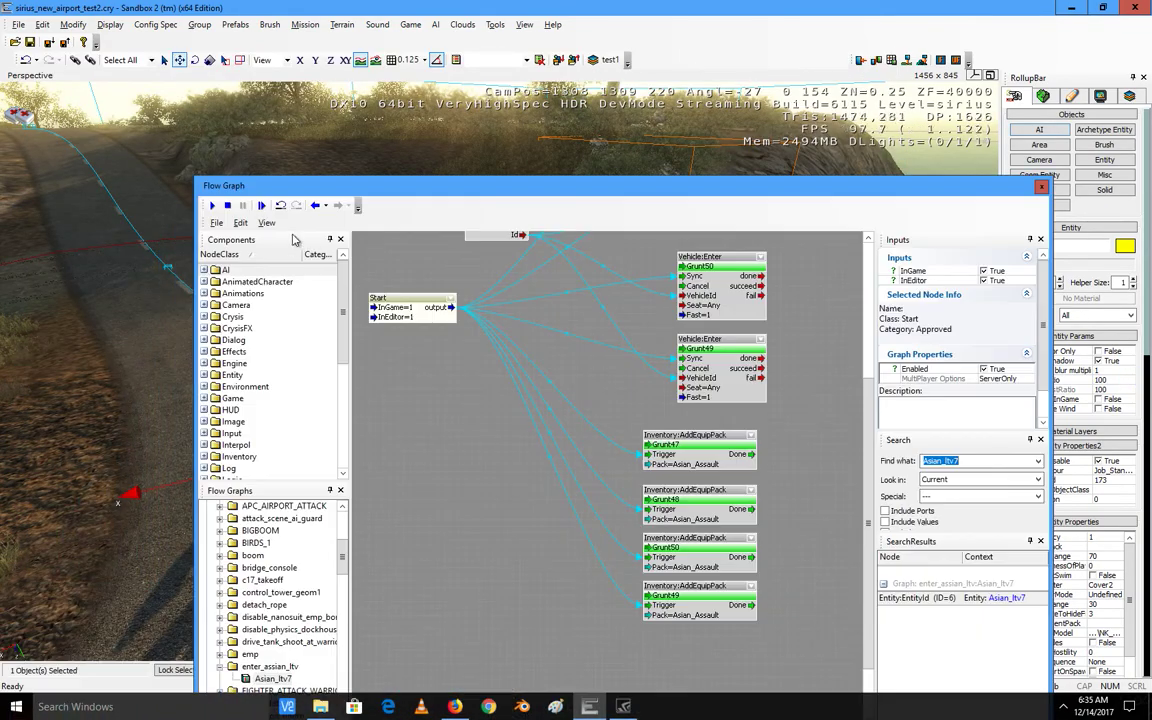
left_click_drag(488, 188, 571, 655)
Step: Start game mode beside the railway tracks and advance toward the rail gate with the rifle drawn
key("w")
mouse_move(545, 250)
right_mouse_down()
mouse_move(563, 249)
mouse_move(530, 247)
mouse_move(547, 250)
right_mouse_up()
key("w")
key("w")
key("s")
key("s")
key("w")
key("s")
key("ctrl+g")
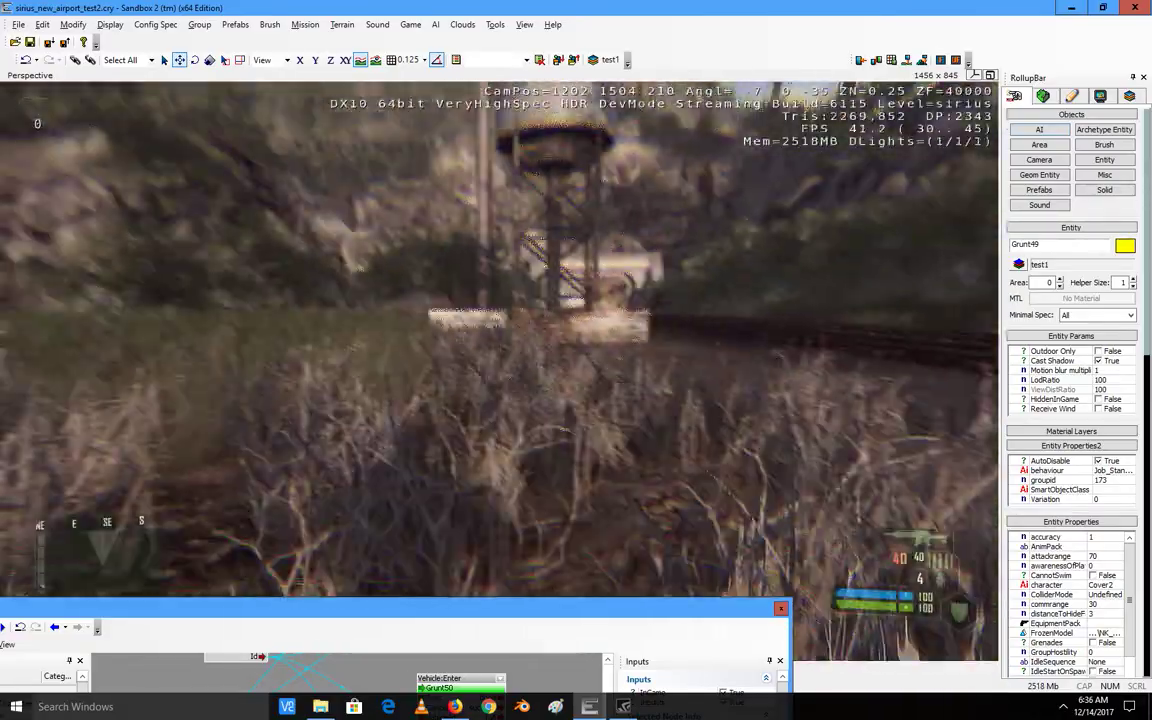
key("2")
key("w")
key("w")
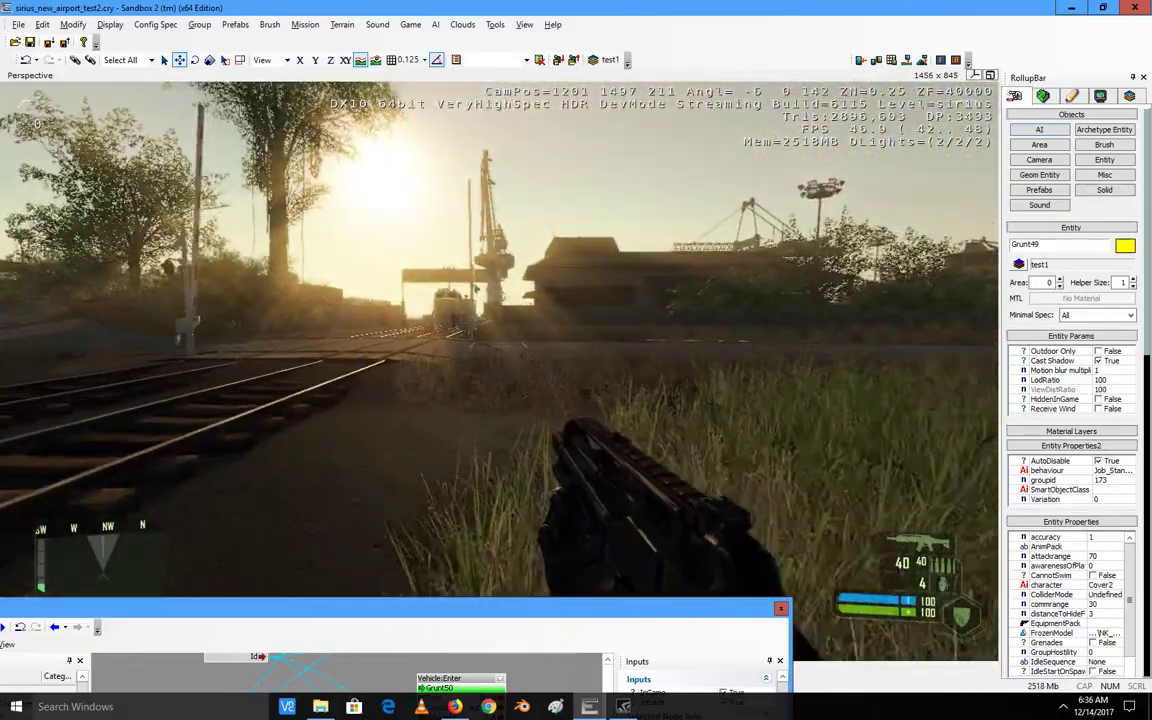
key("w")
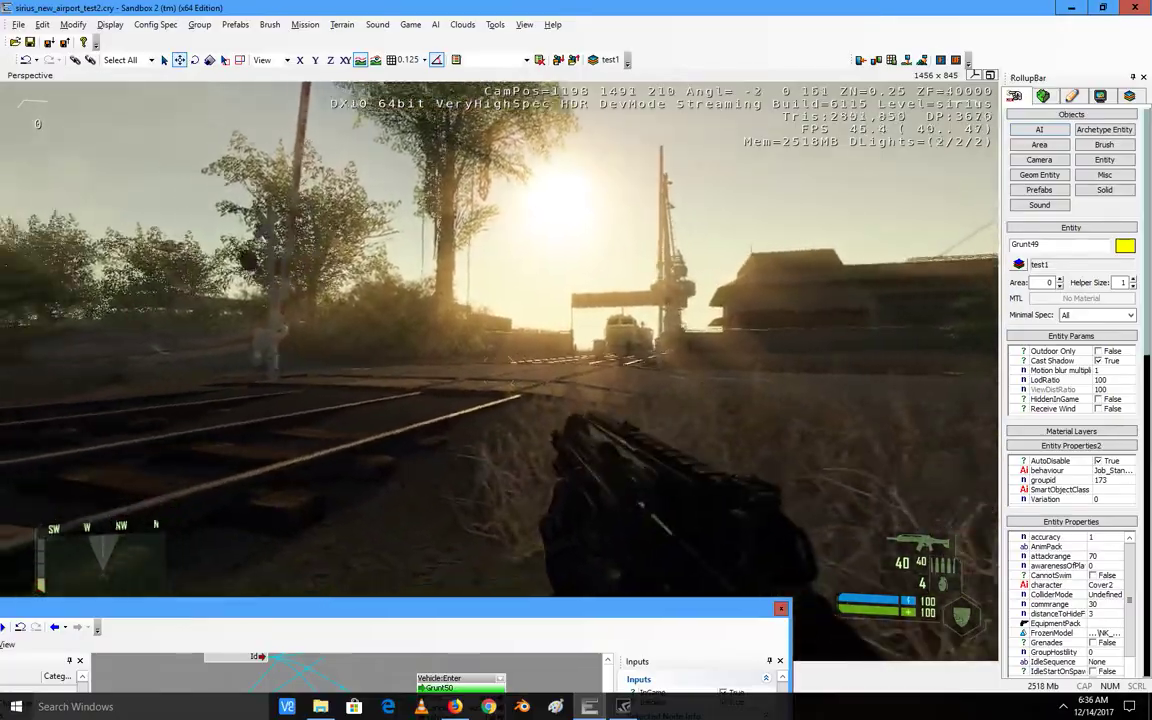
Step: Change the nanosuit mode and open fire on the rail gate Grunts to trigger their red alertness
middle_click(499, 371)
key("w")
key("1")
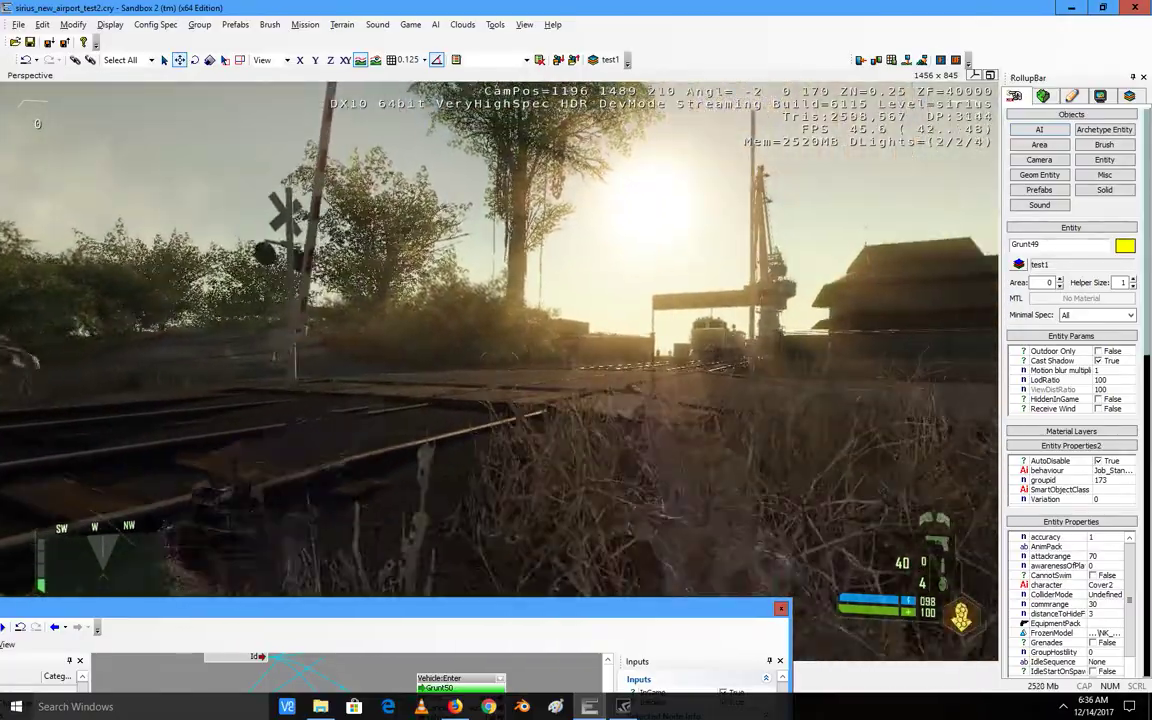
key("w")
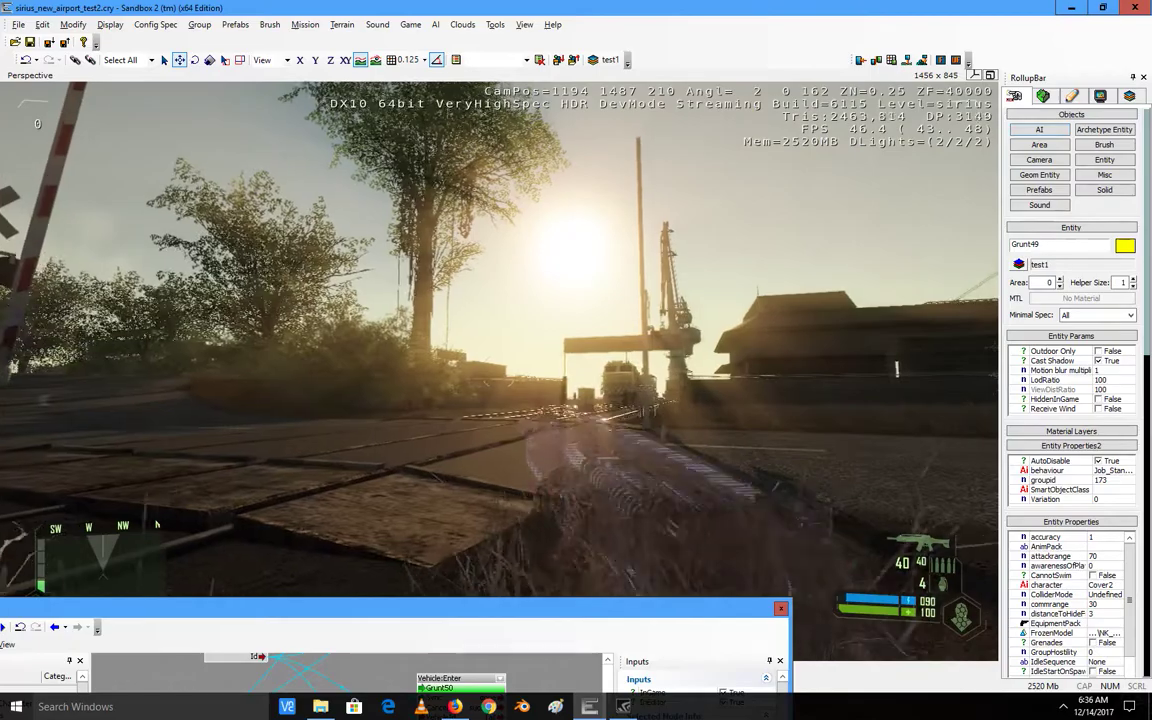
right_click(499, 371)
left_click(499, 371)
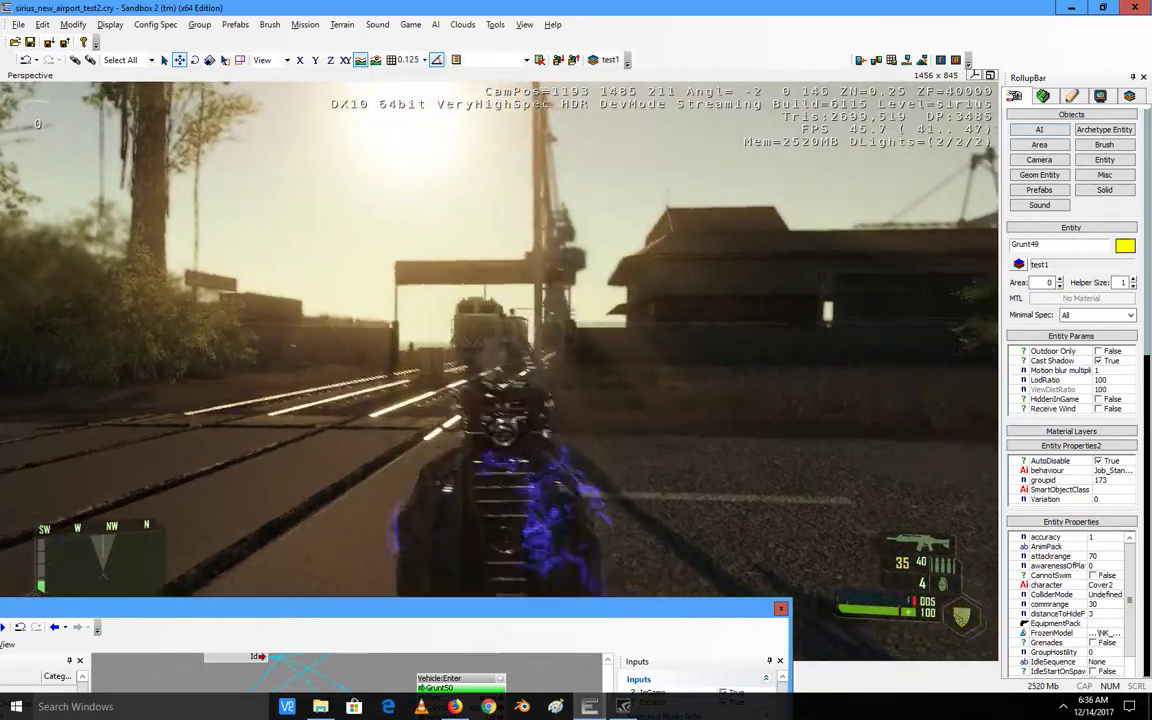
left_click(499, 371)
left_click(499, 371)
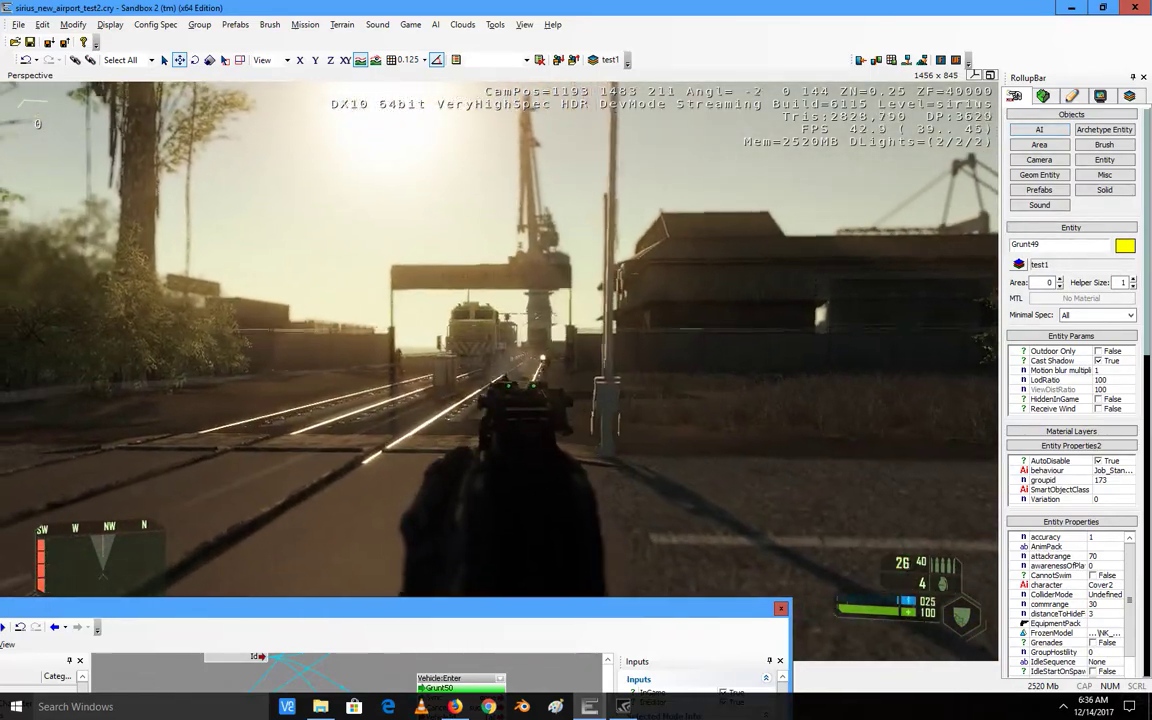
right_click(499, 371)
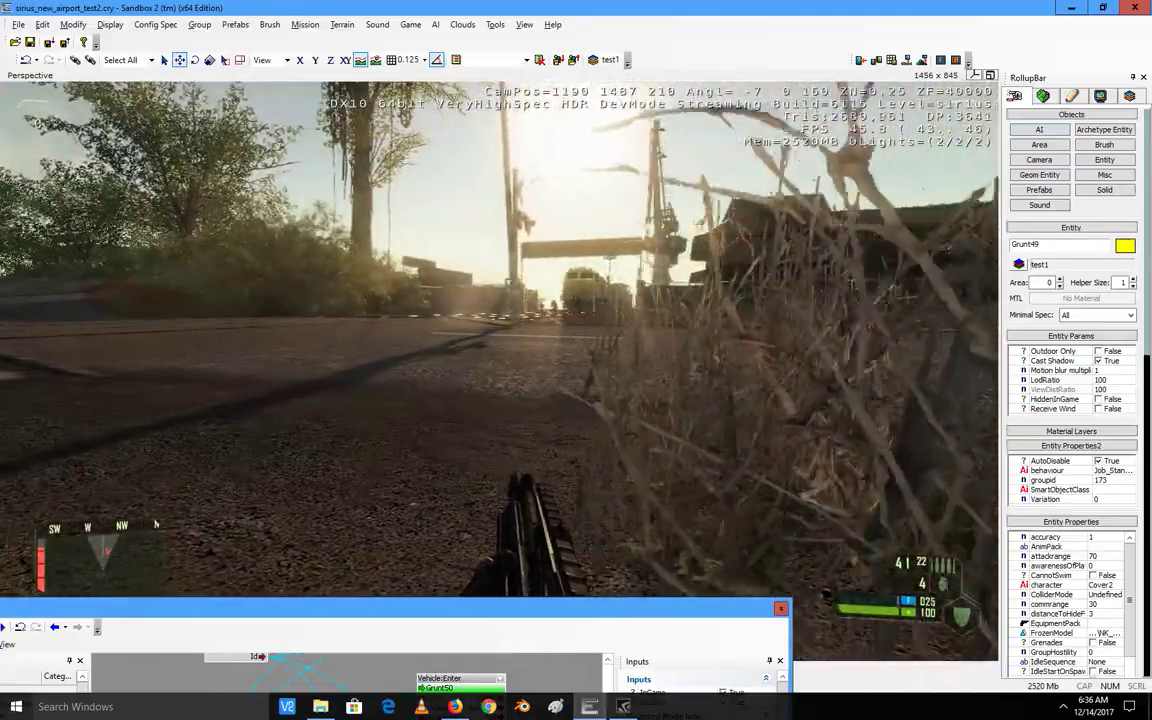
Step: Playtest the Asian_ltv crew's response by fighting around the railway crossing and road, and return to the editor
key("d")
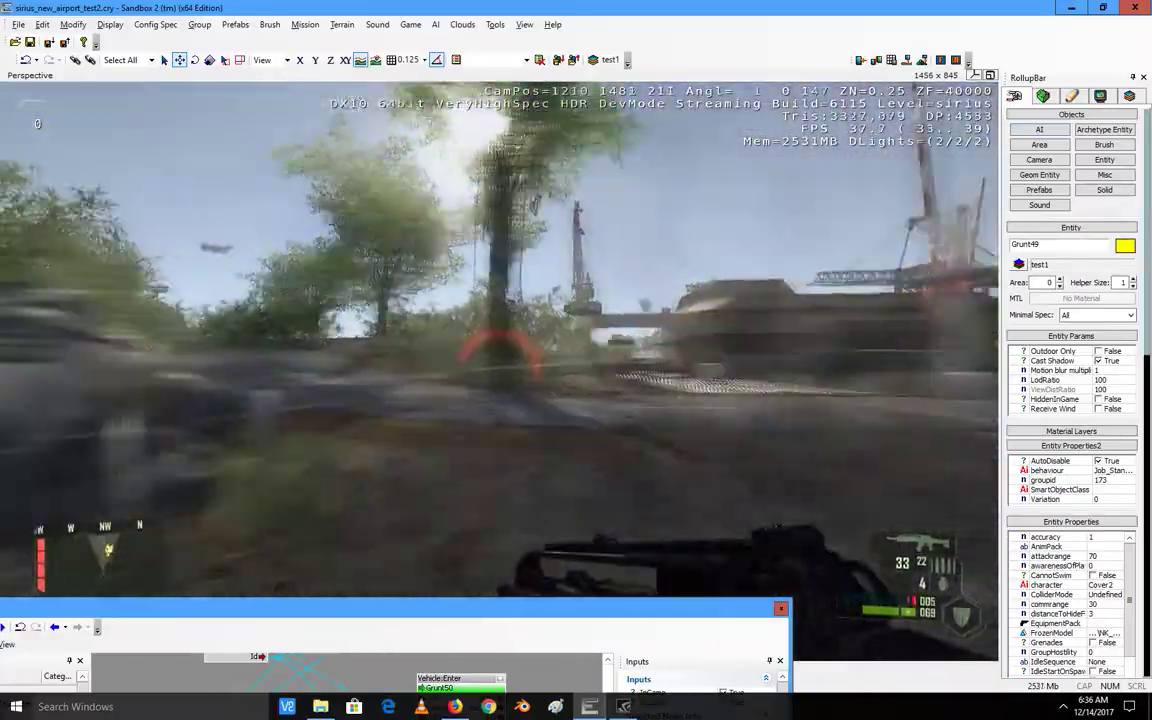
key("w")
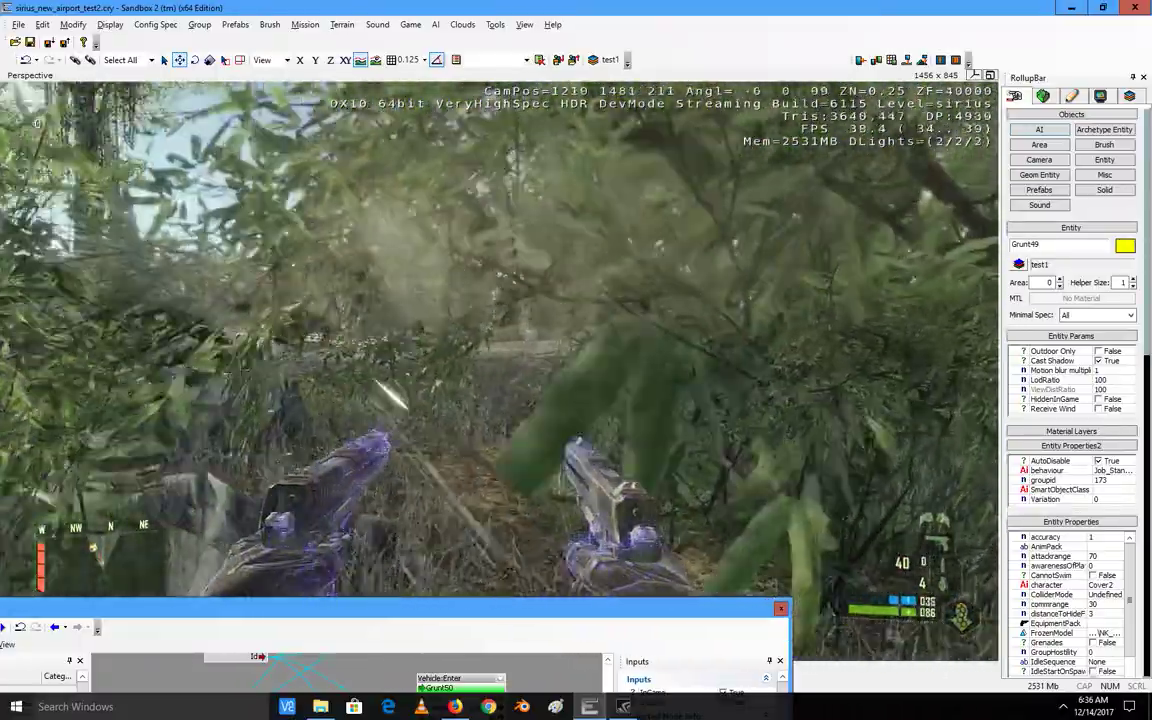
key("w")
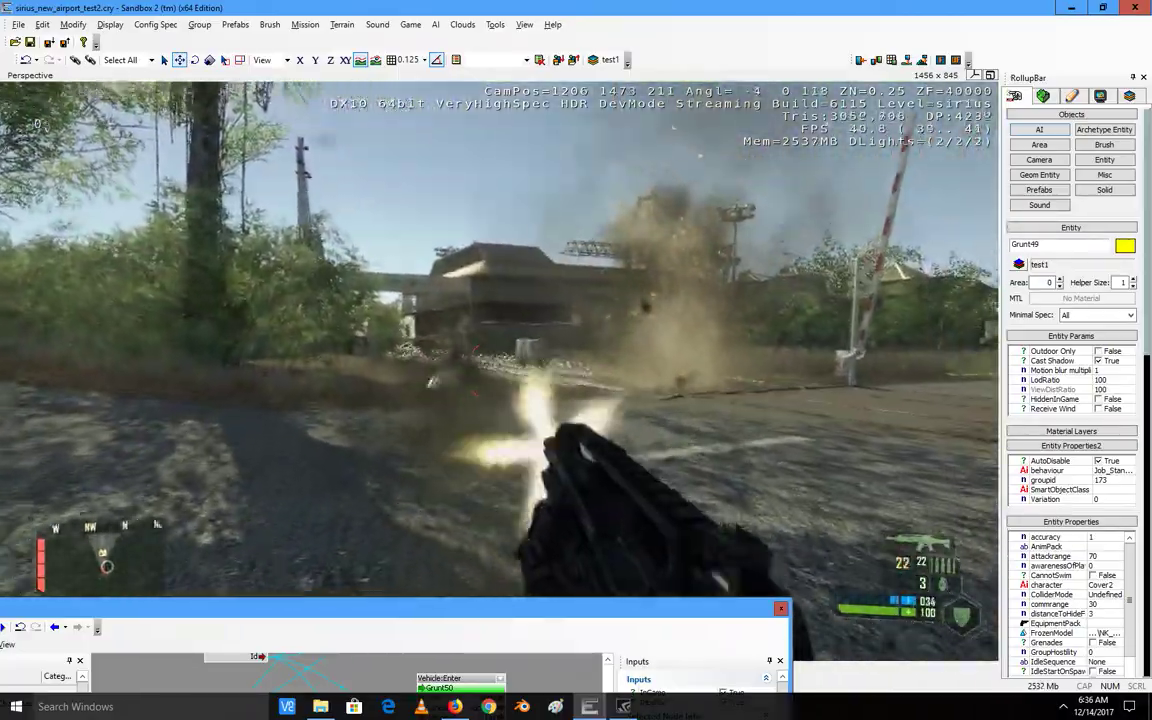
left_click(500, 372)
middle_click(500, 372)
key("w")
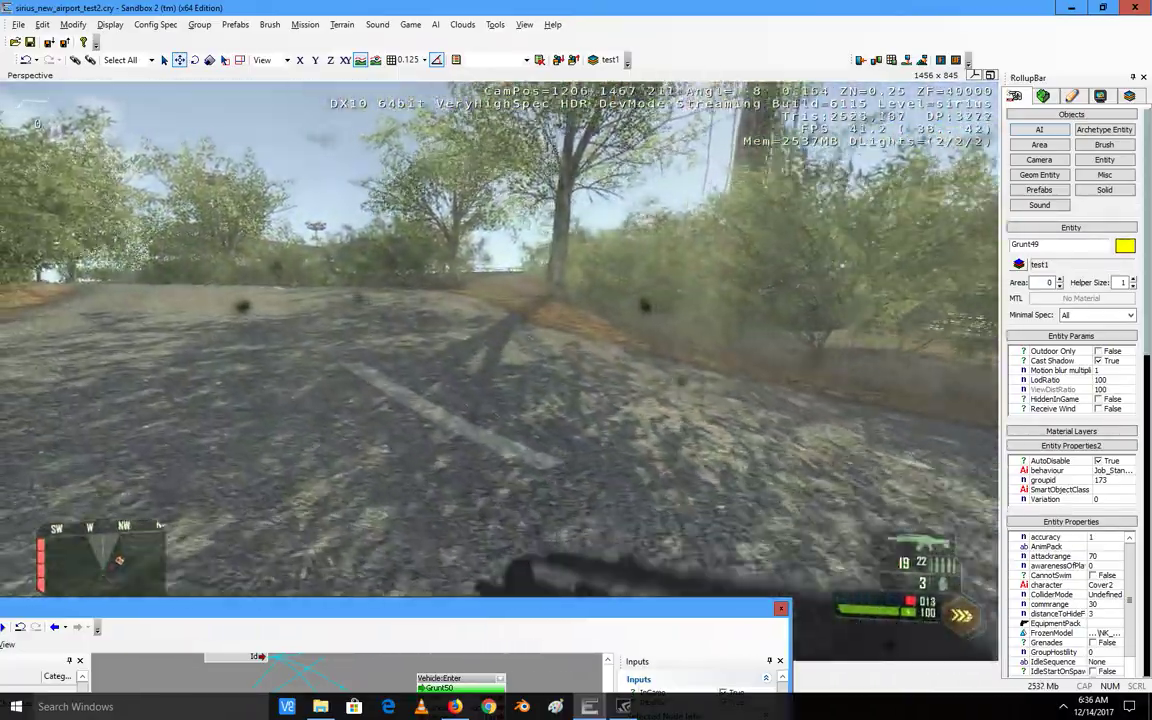
key("w")
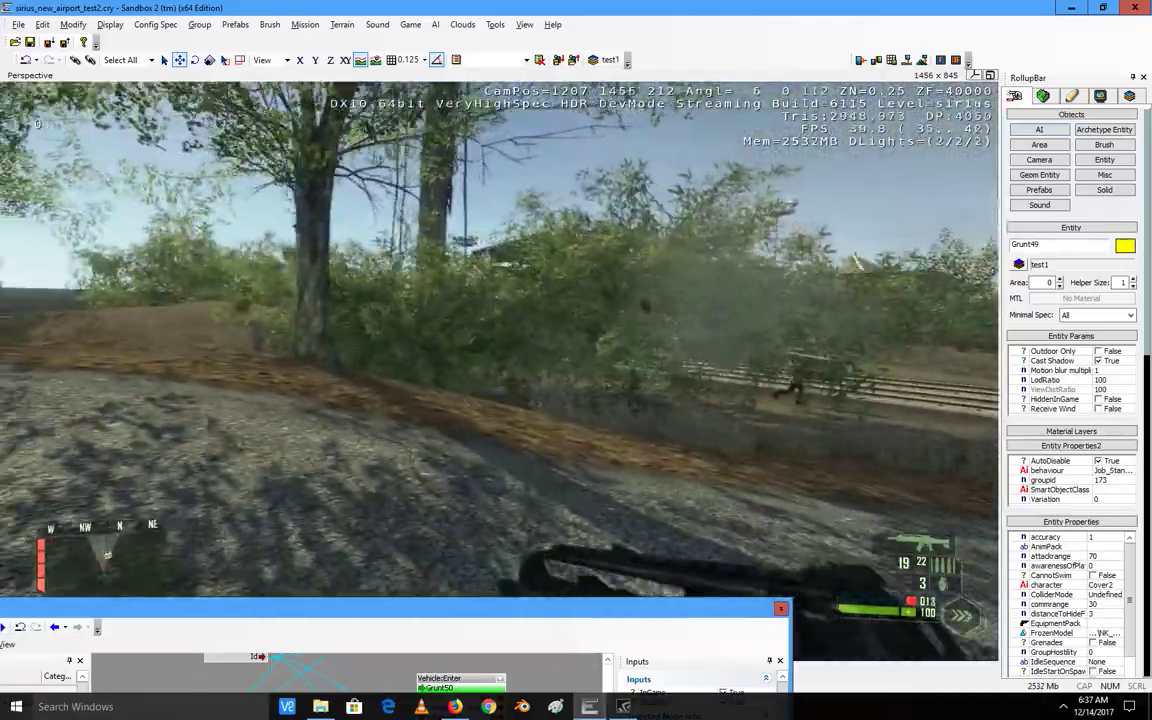
key("w")
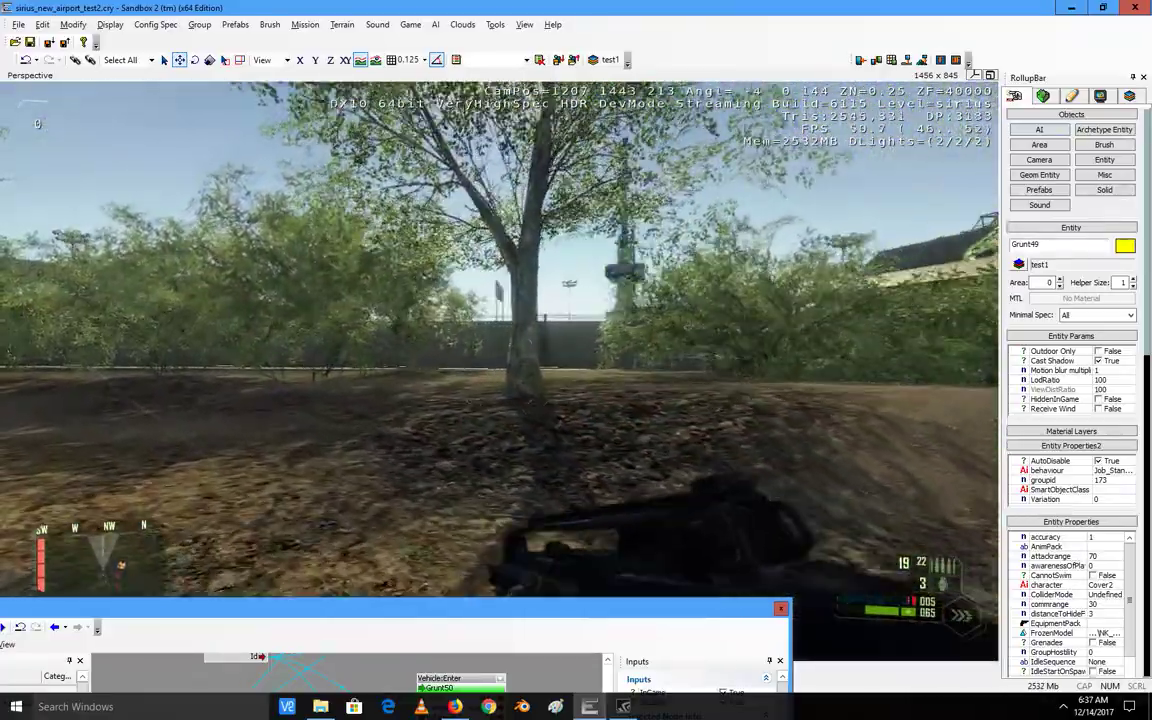
key("w")
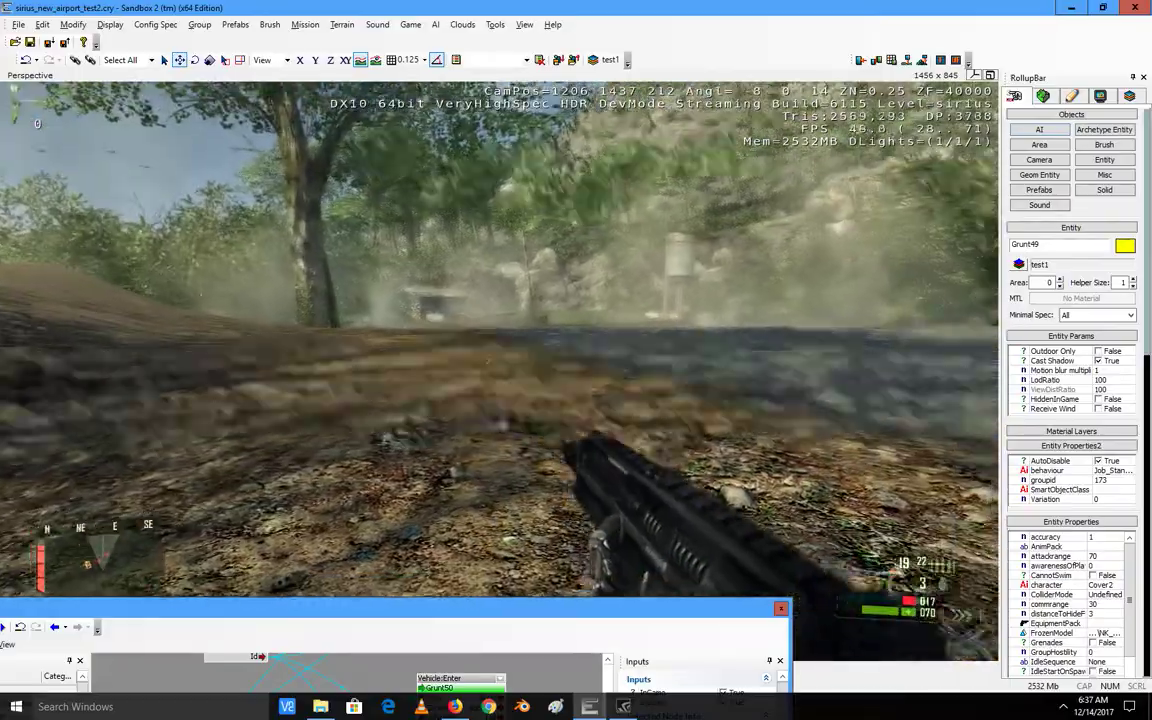
key("r")
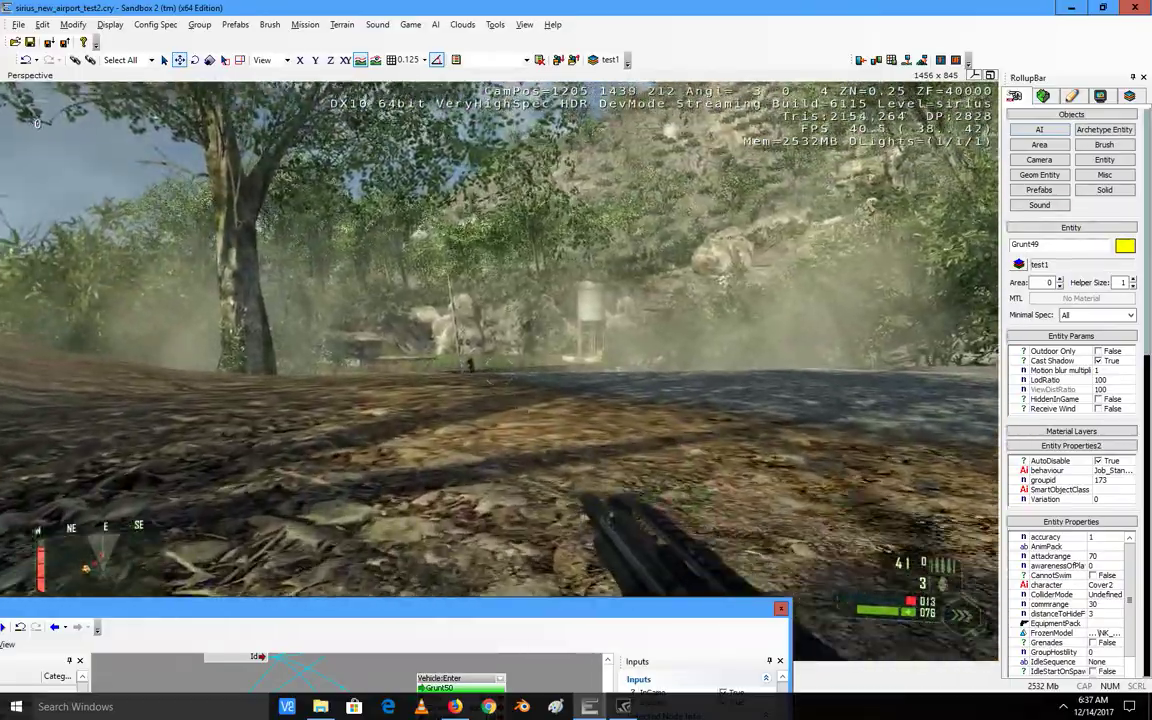
key("w")
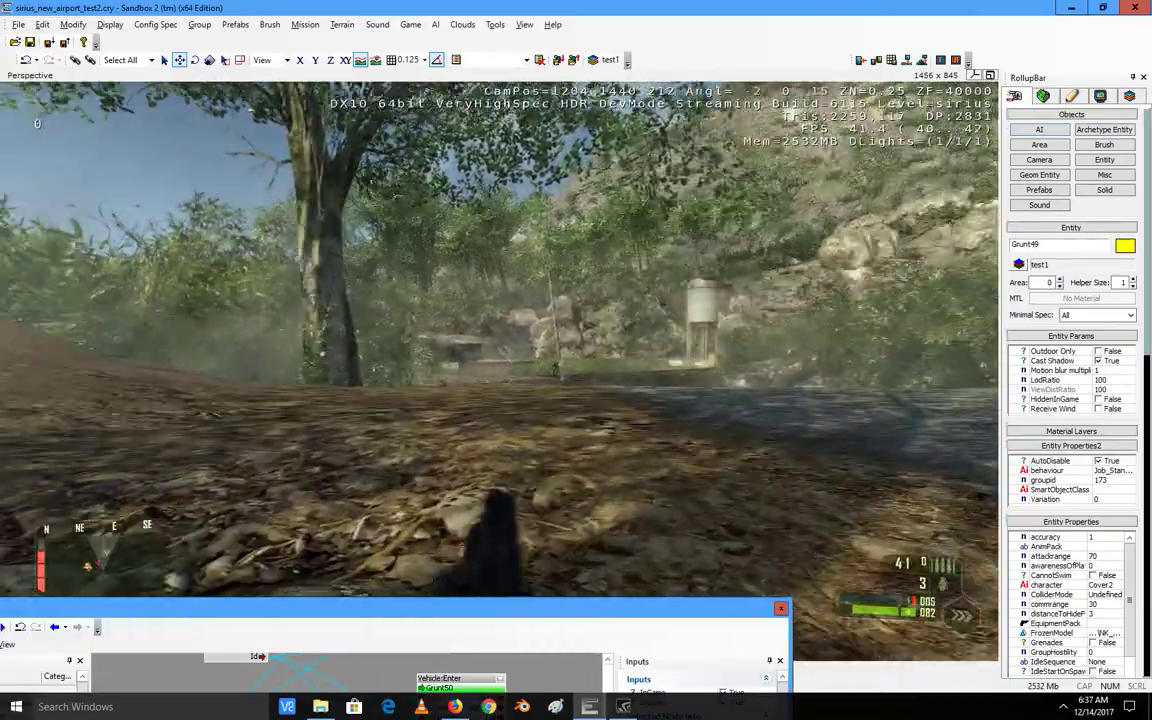
key("Escape")
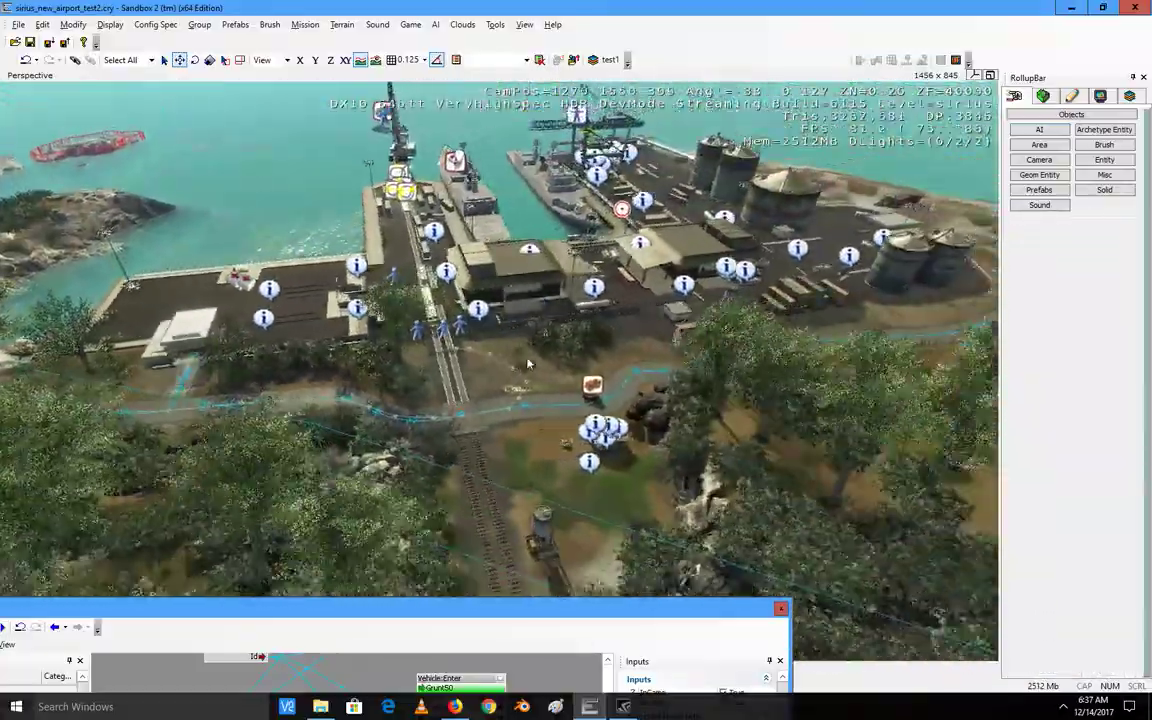
Step: Inspect the AI path along the road beside the rail gate from above
key("w")
right_click_drag(528, 364, 528, 364)
key("w")
key("a")
key("w")
key("s")
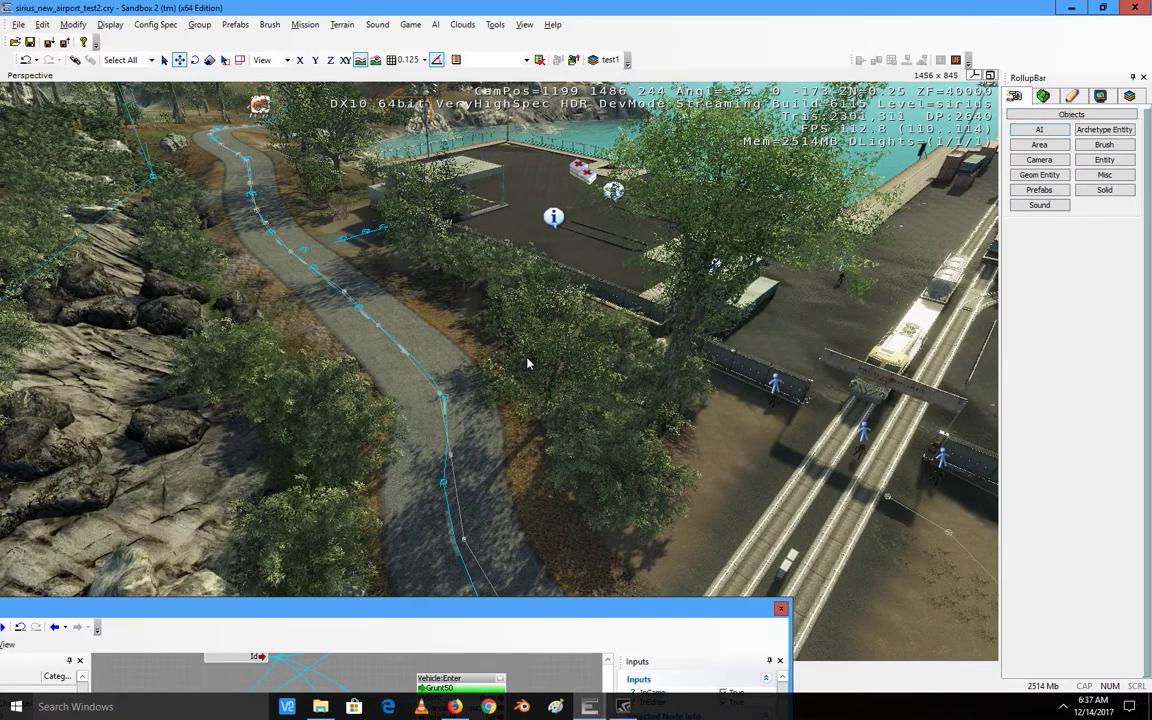